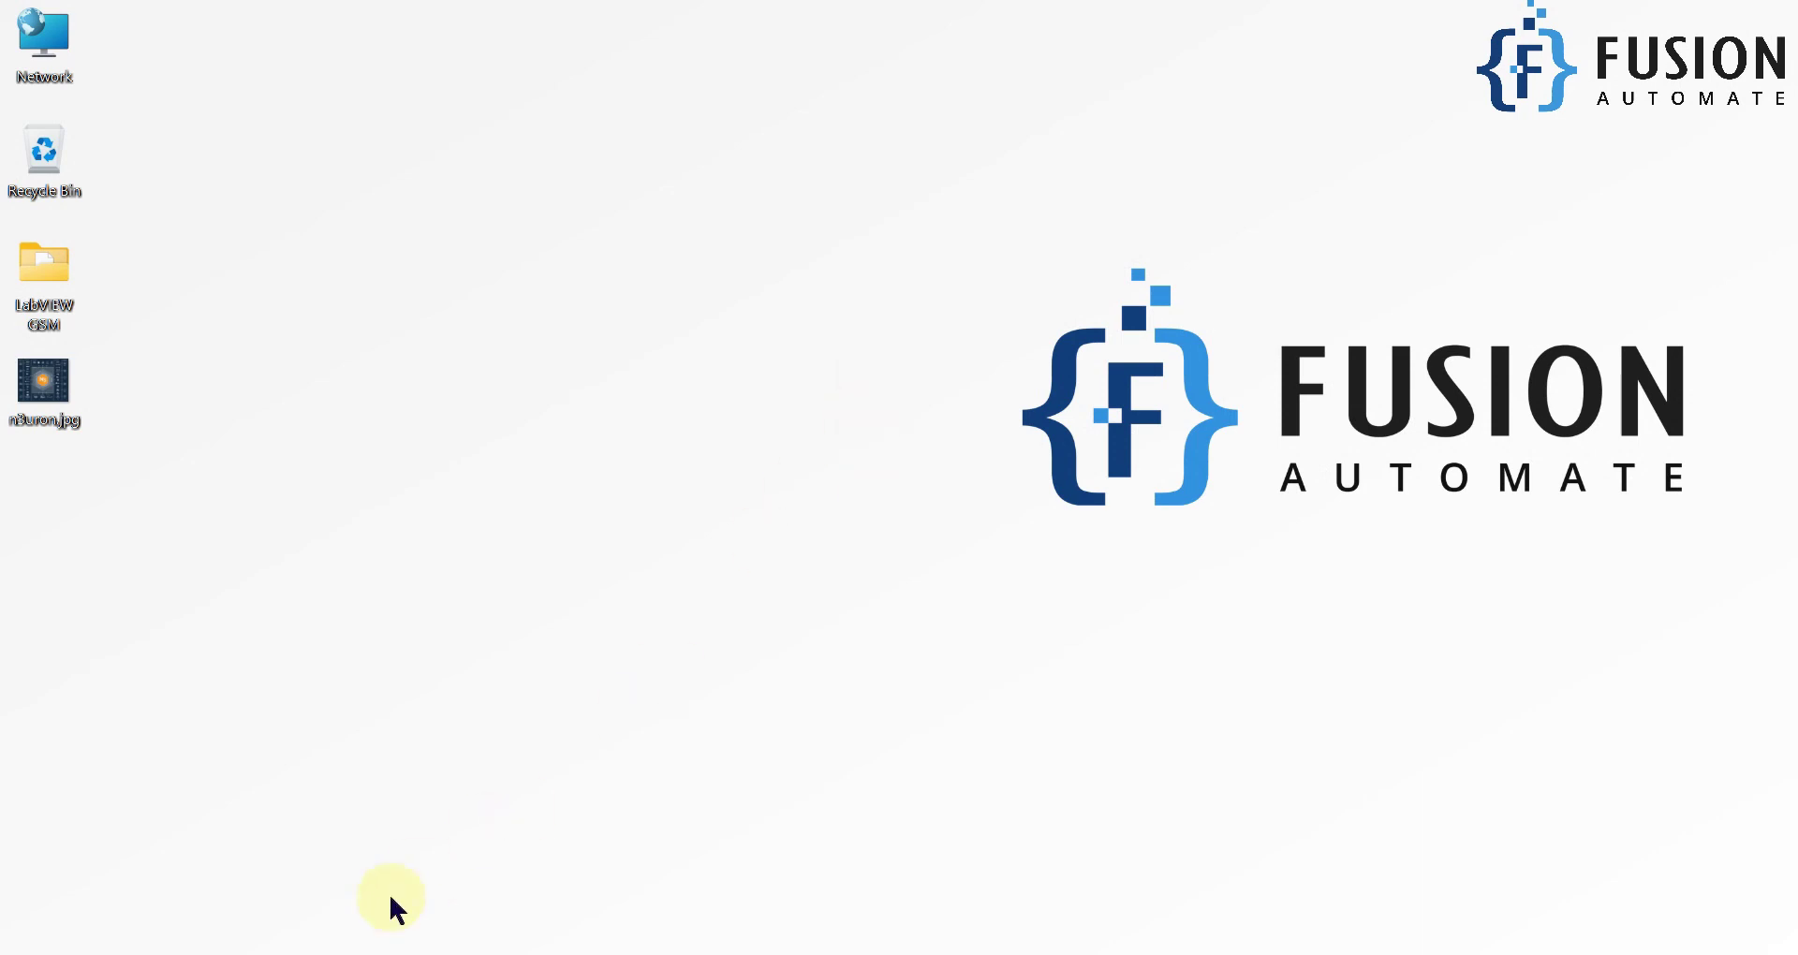
# Step: Open the FUXA Web SCADA/HMI Training page and highlight the SMTP email profile lesson title
pyautogui.click(403, 953)
pyautogui.scroll(-6, 815, 684)
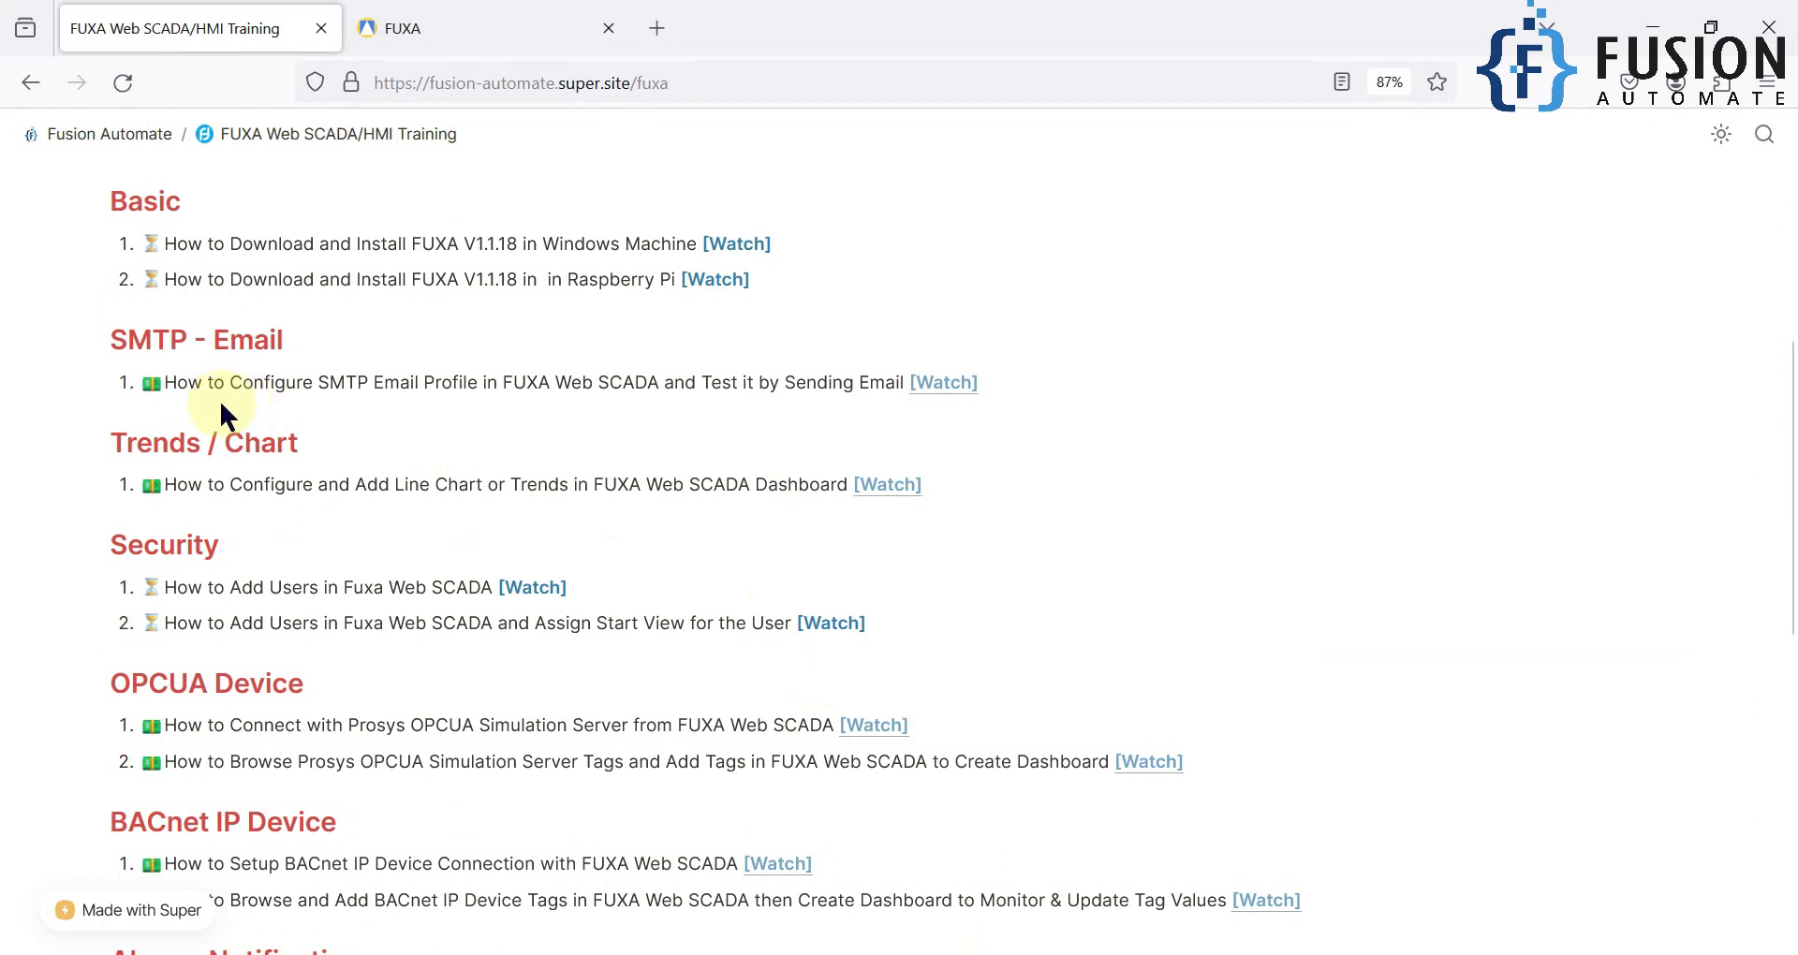
pyautogui.moveTo(161, 383); pyautogui.dragTo(550, 384)
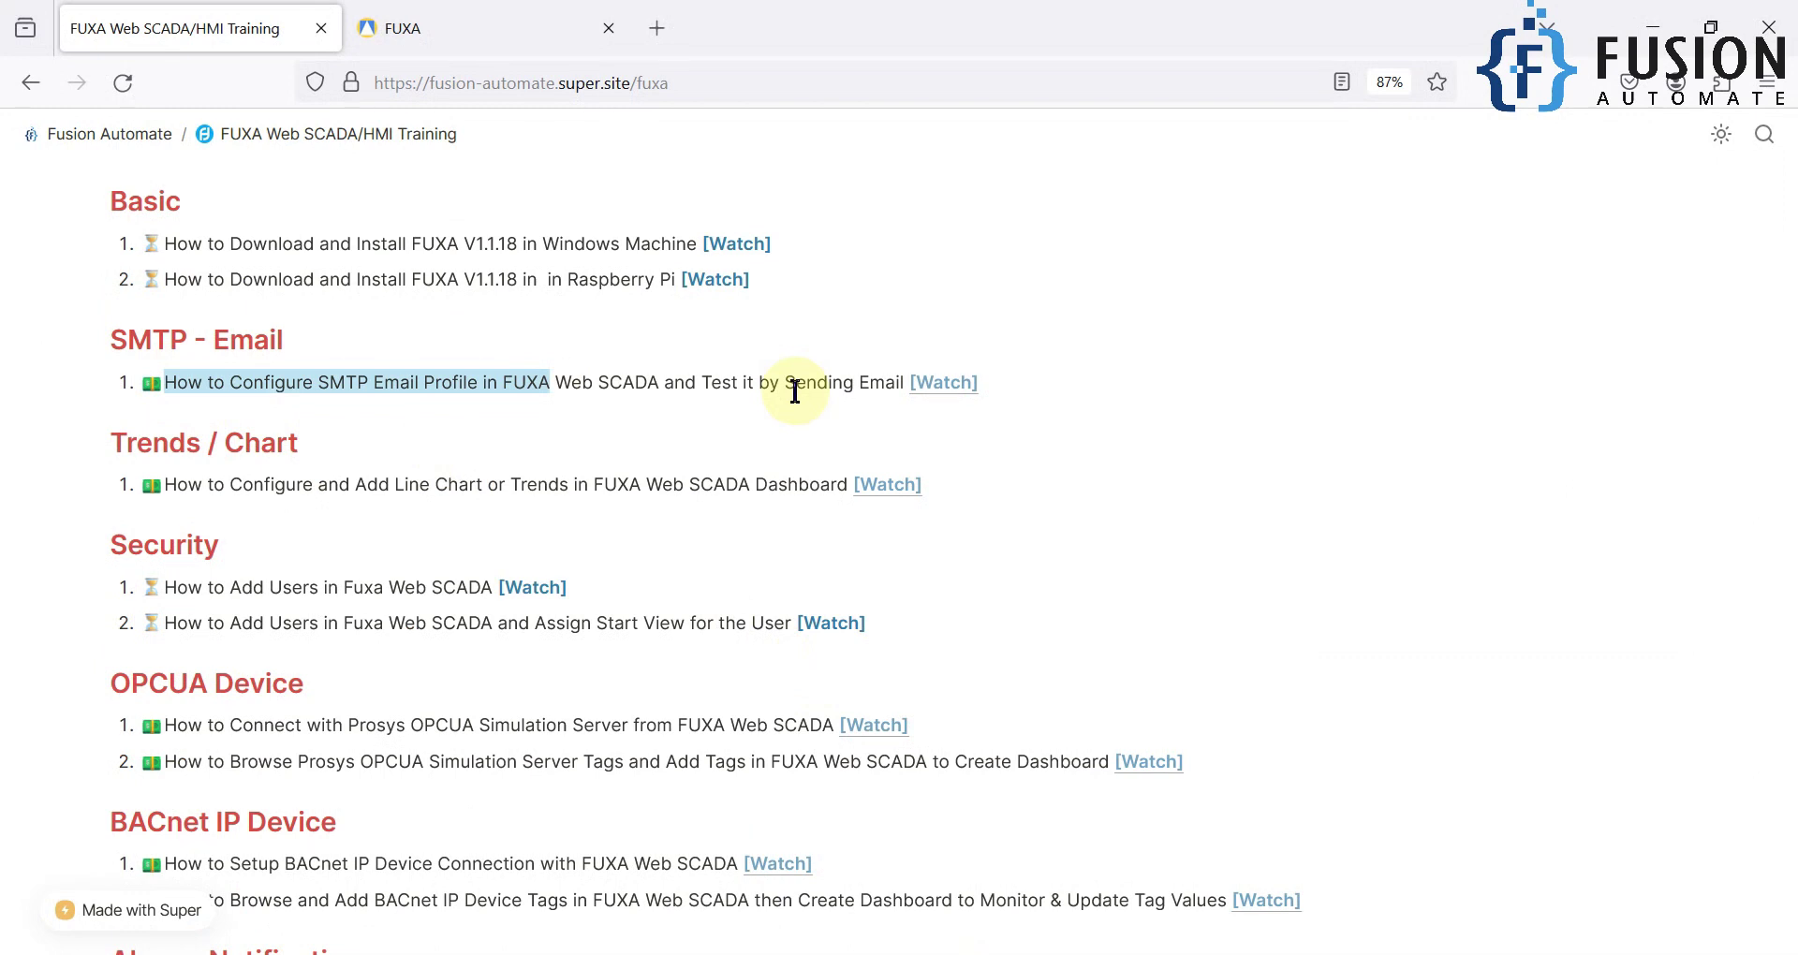
# Step: Highlight the Email Alarm Notification and Fuxa Web SCADA entries among the alarm lessons
pyautogui.scroll(-6, 794, 390)
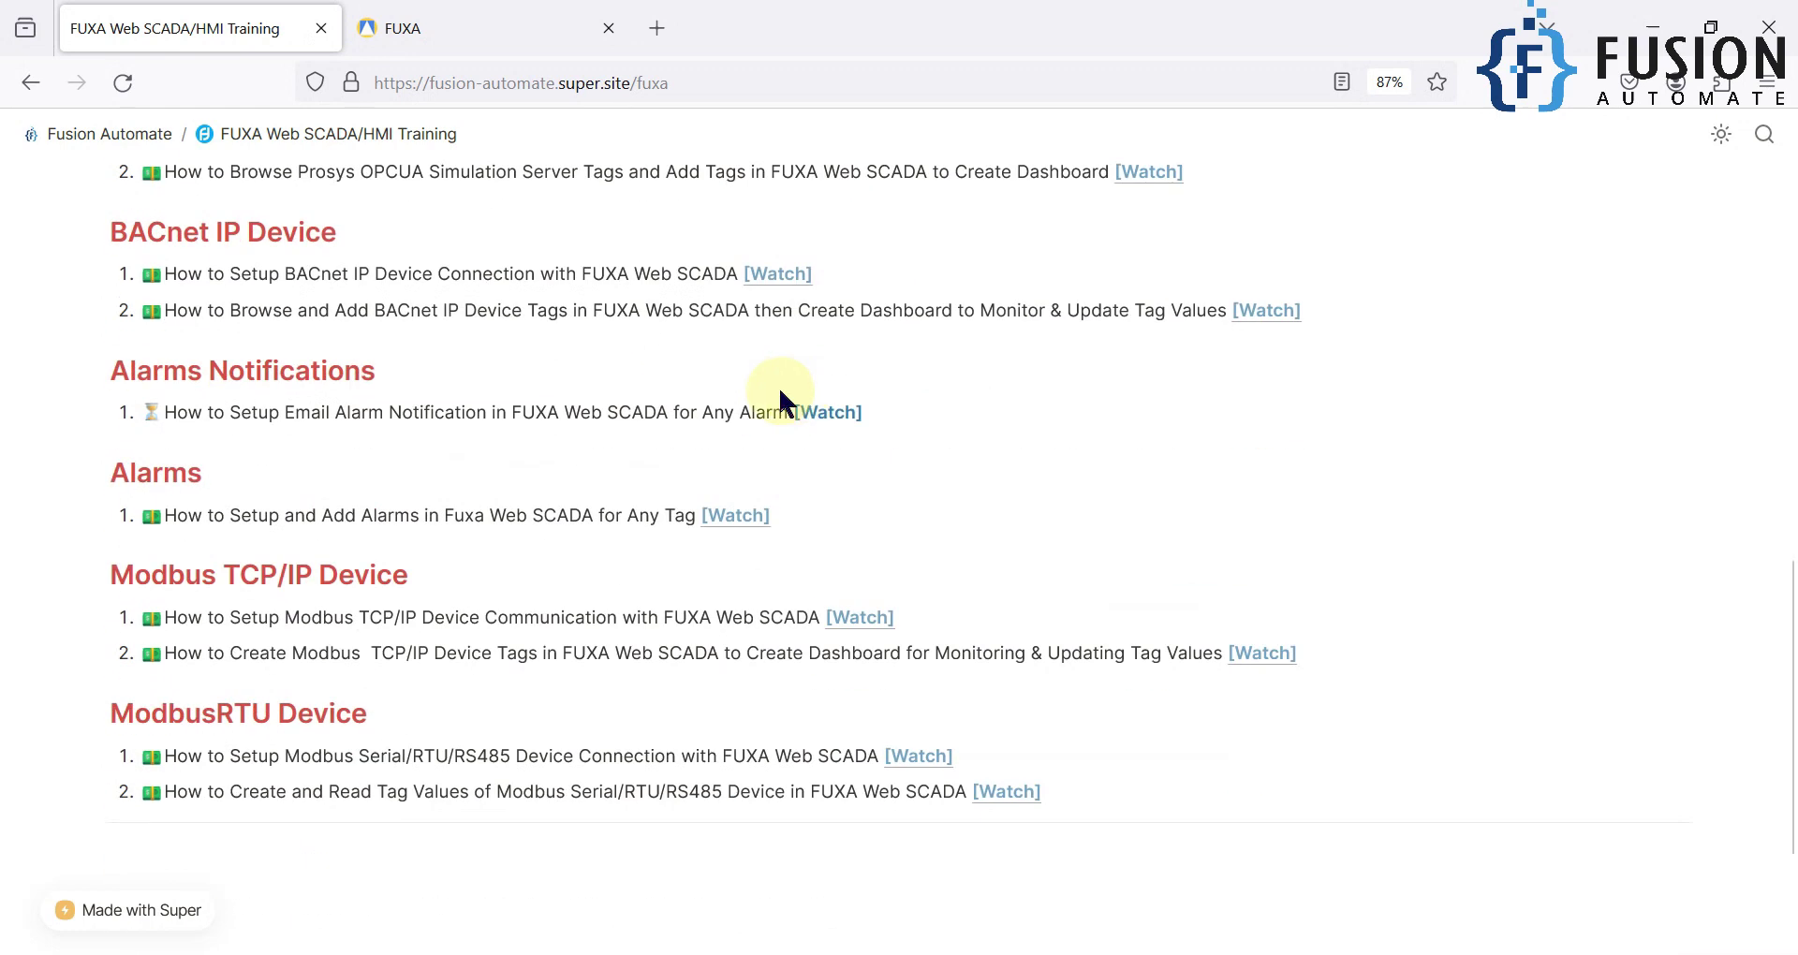
pyautogui.moveTo(295, 412); pyautogui.dragTo(487, 413)
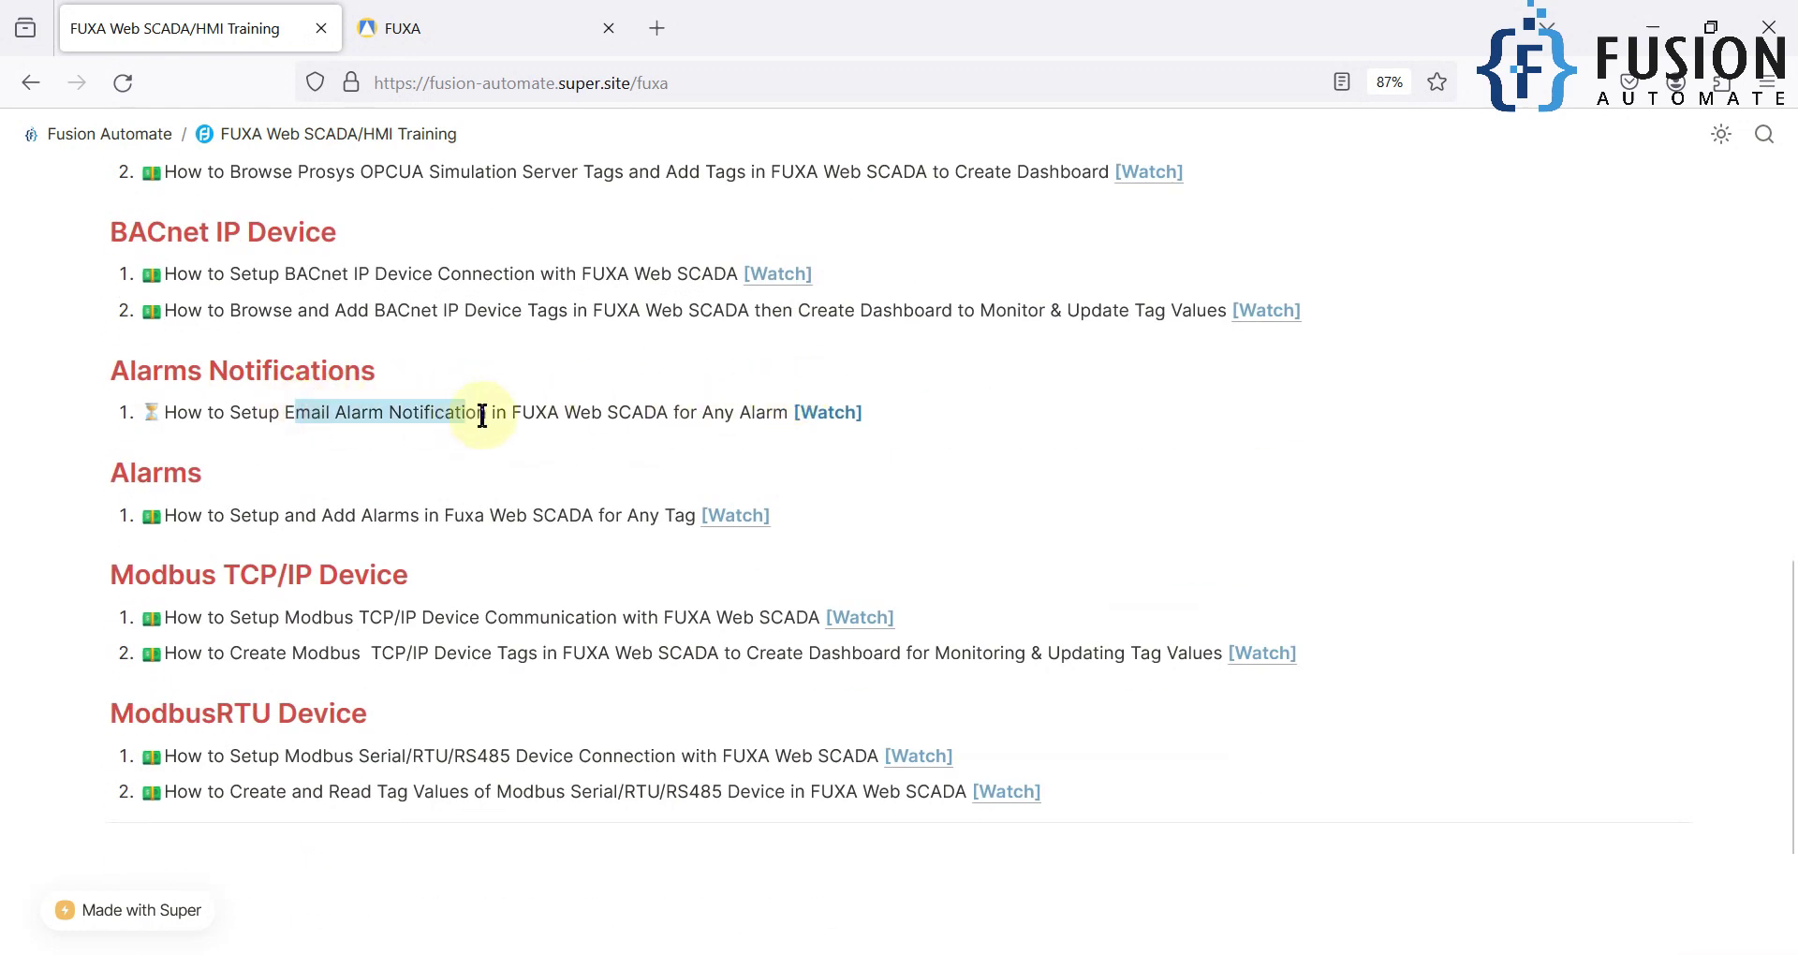
pyautogui.click(443, 506)
pyautogui.moveTo(443, 506); pyautogui.dragTo(577, 532)
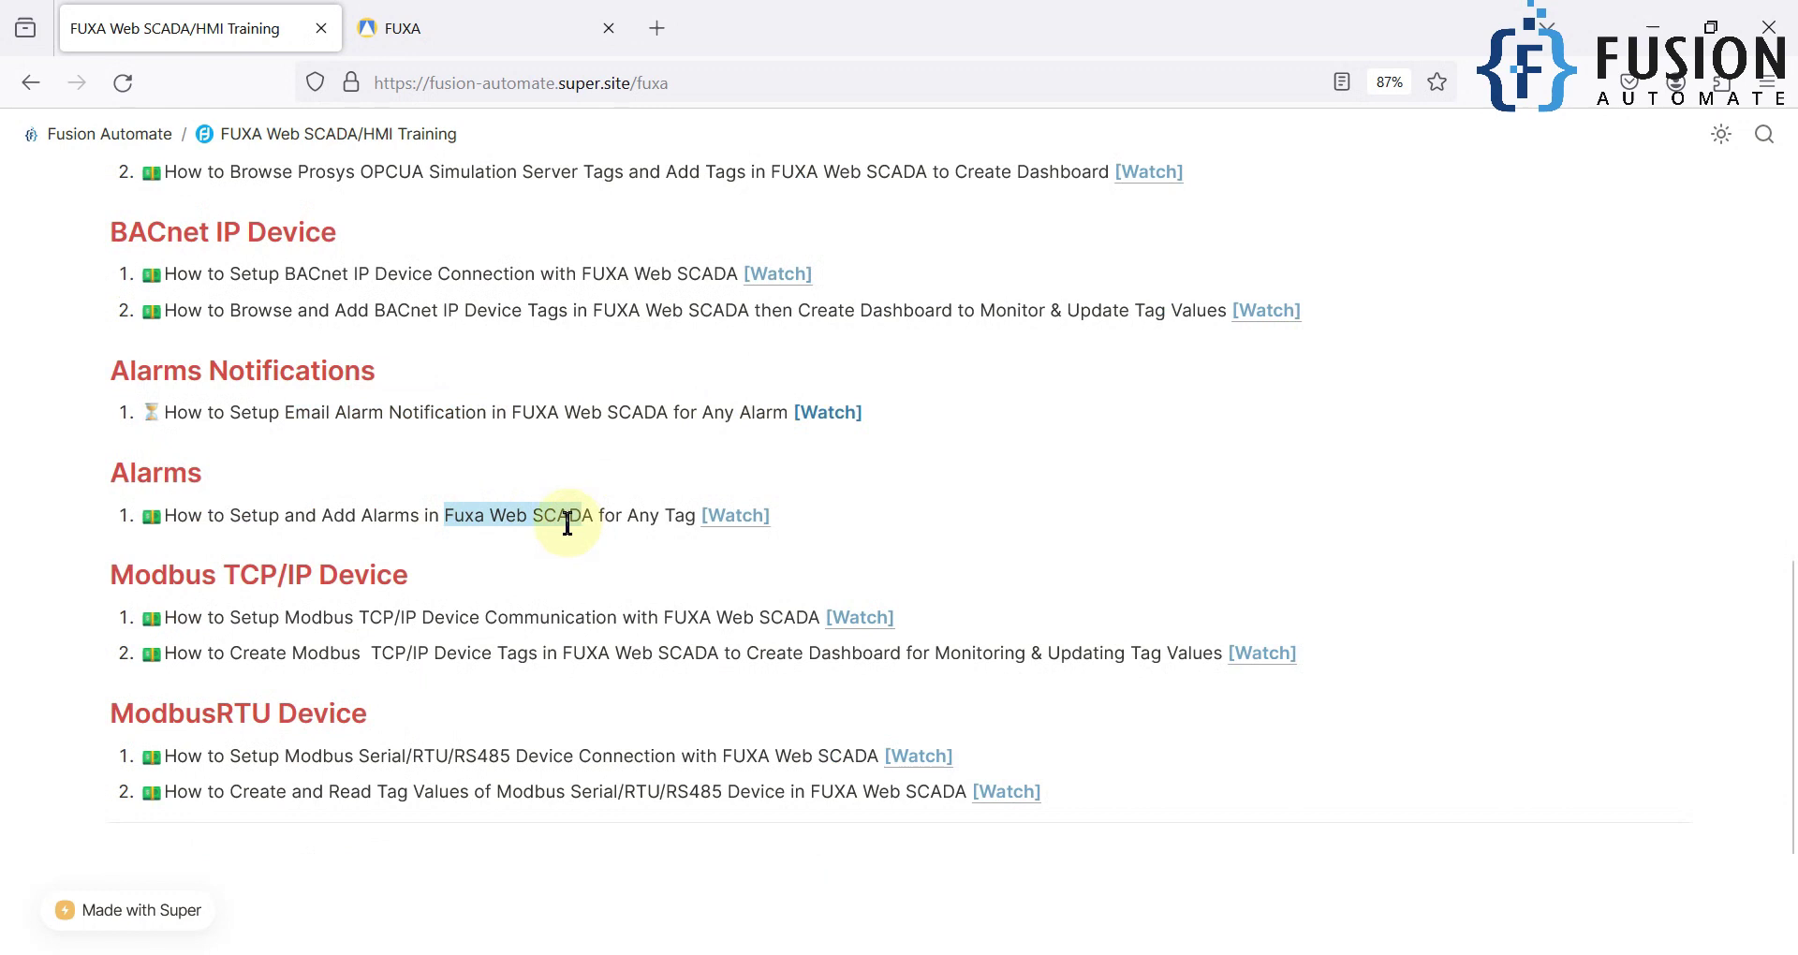
pyautogui.click(557, 405)
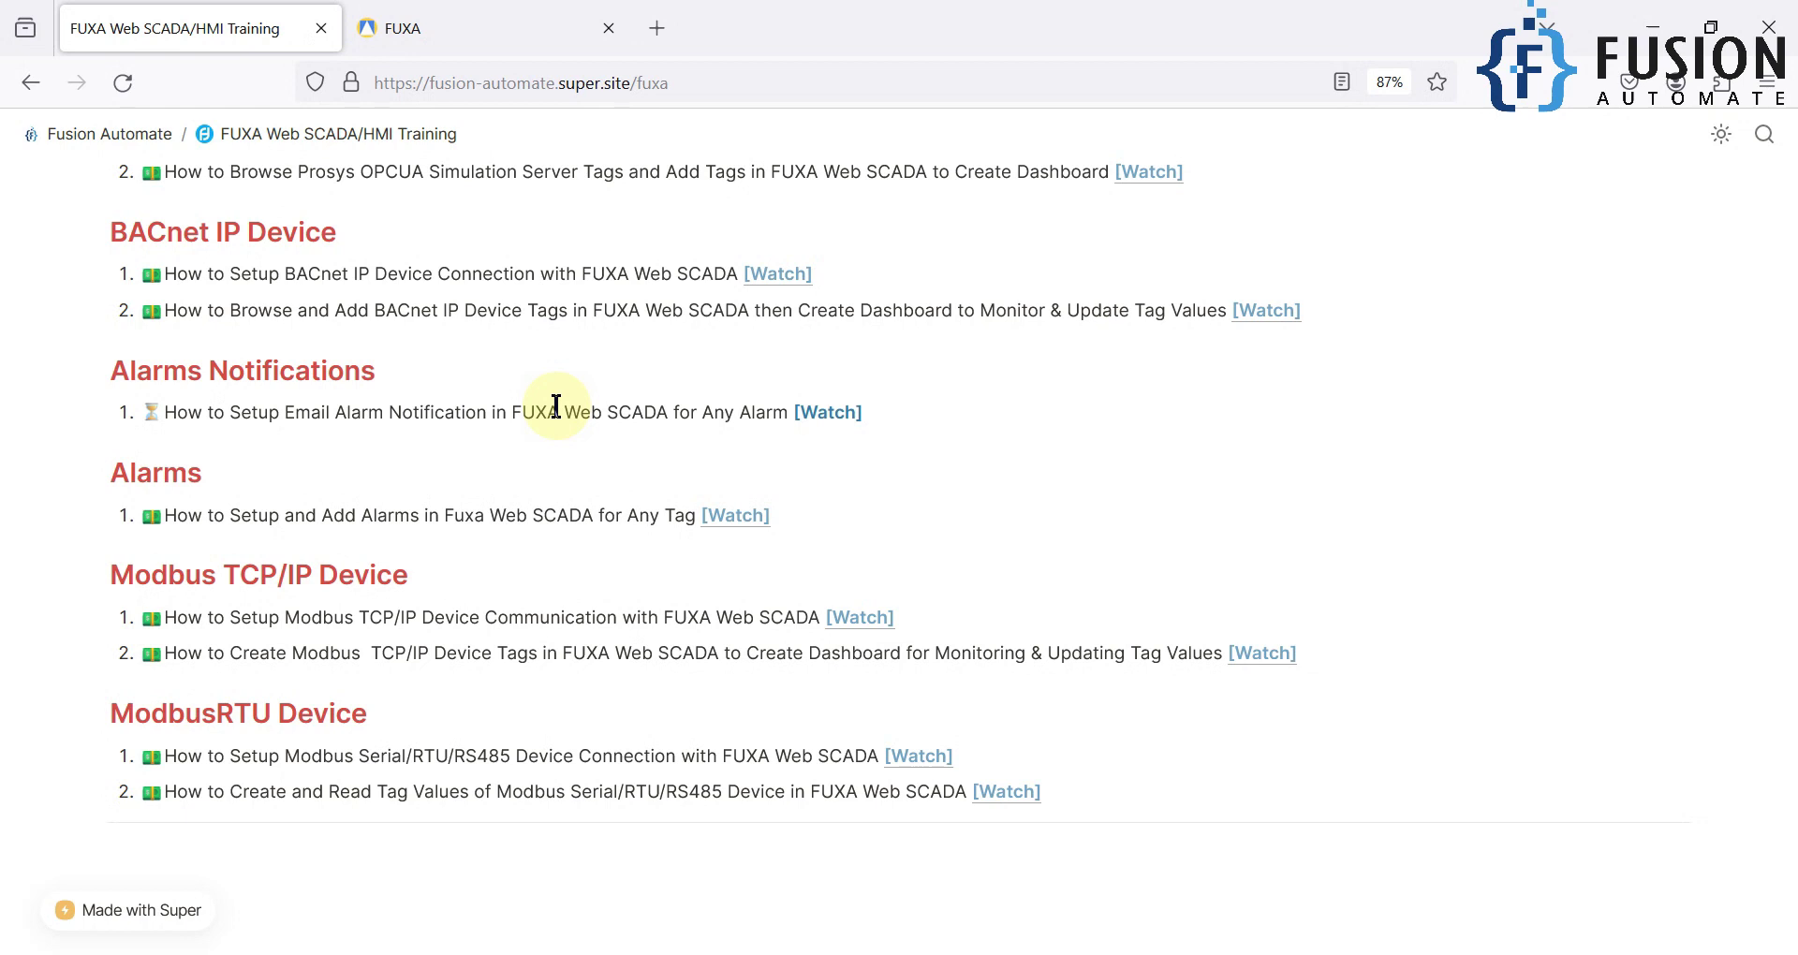
# Step: Enter the SMTP account password in FUXA's SMTP settings and confirm them
pyautogui.click(522, 15)
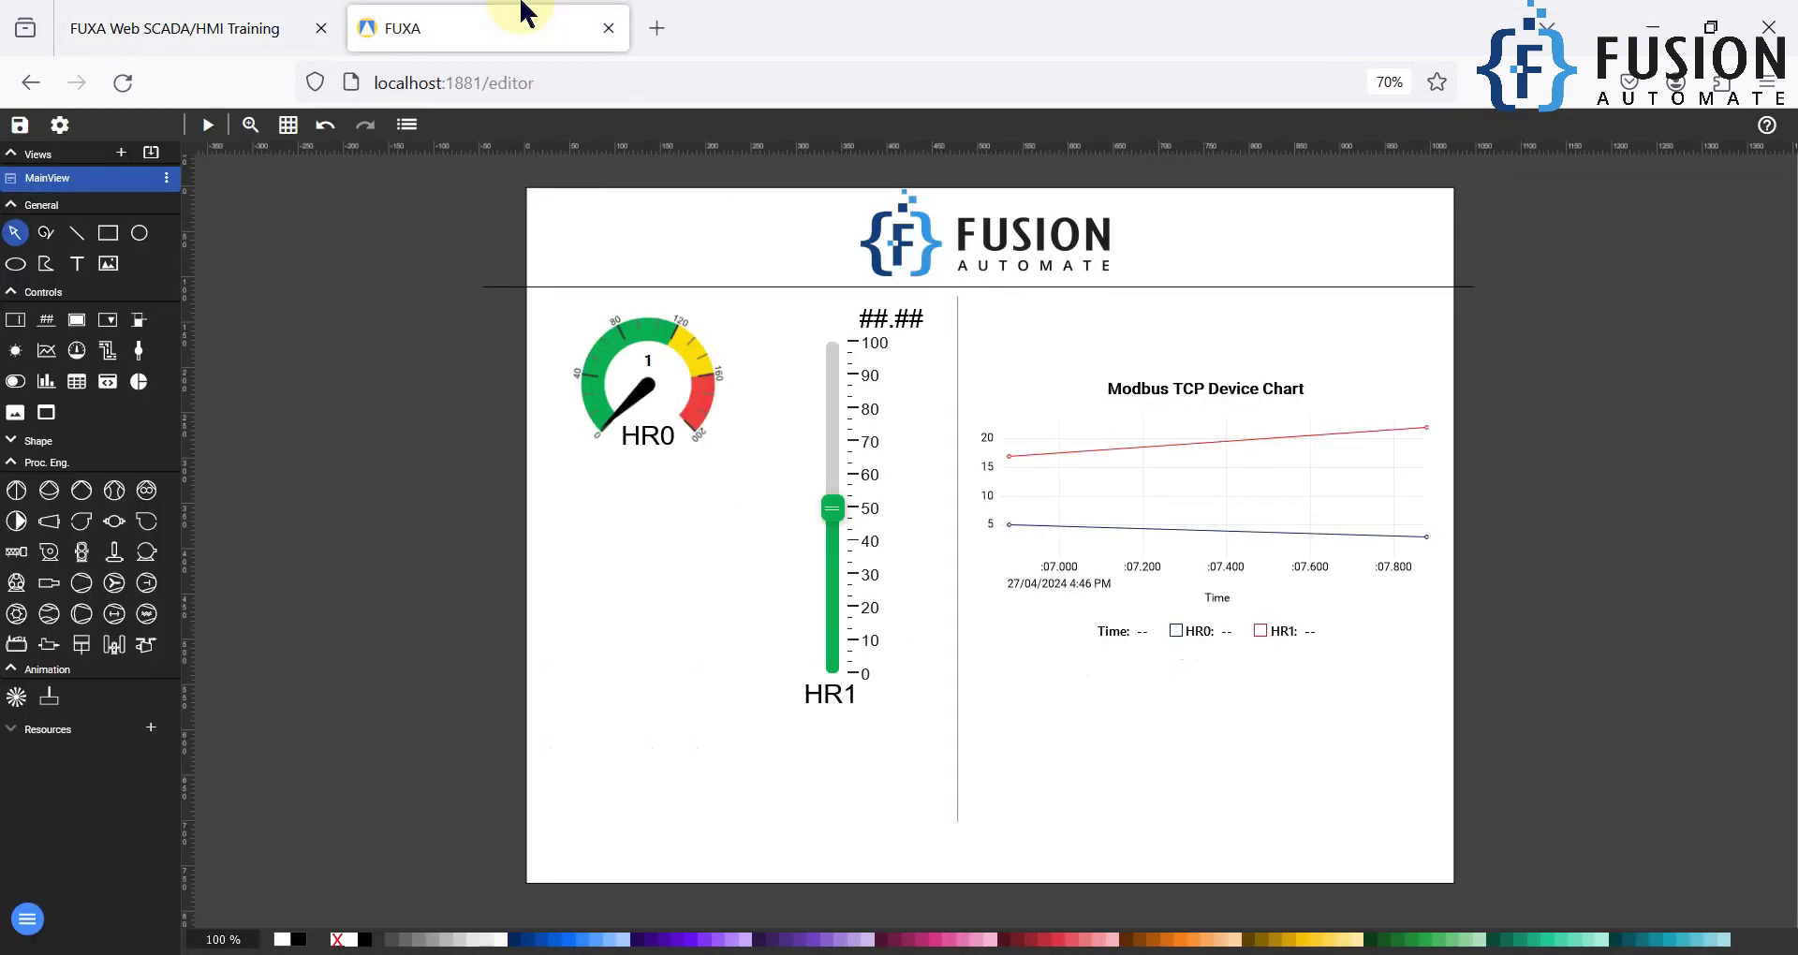
pyautogui.click(62, 128)
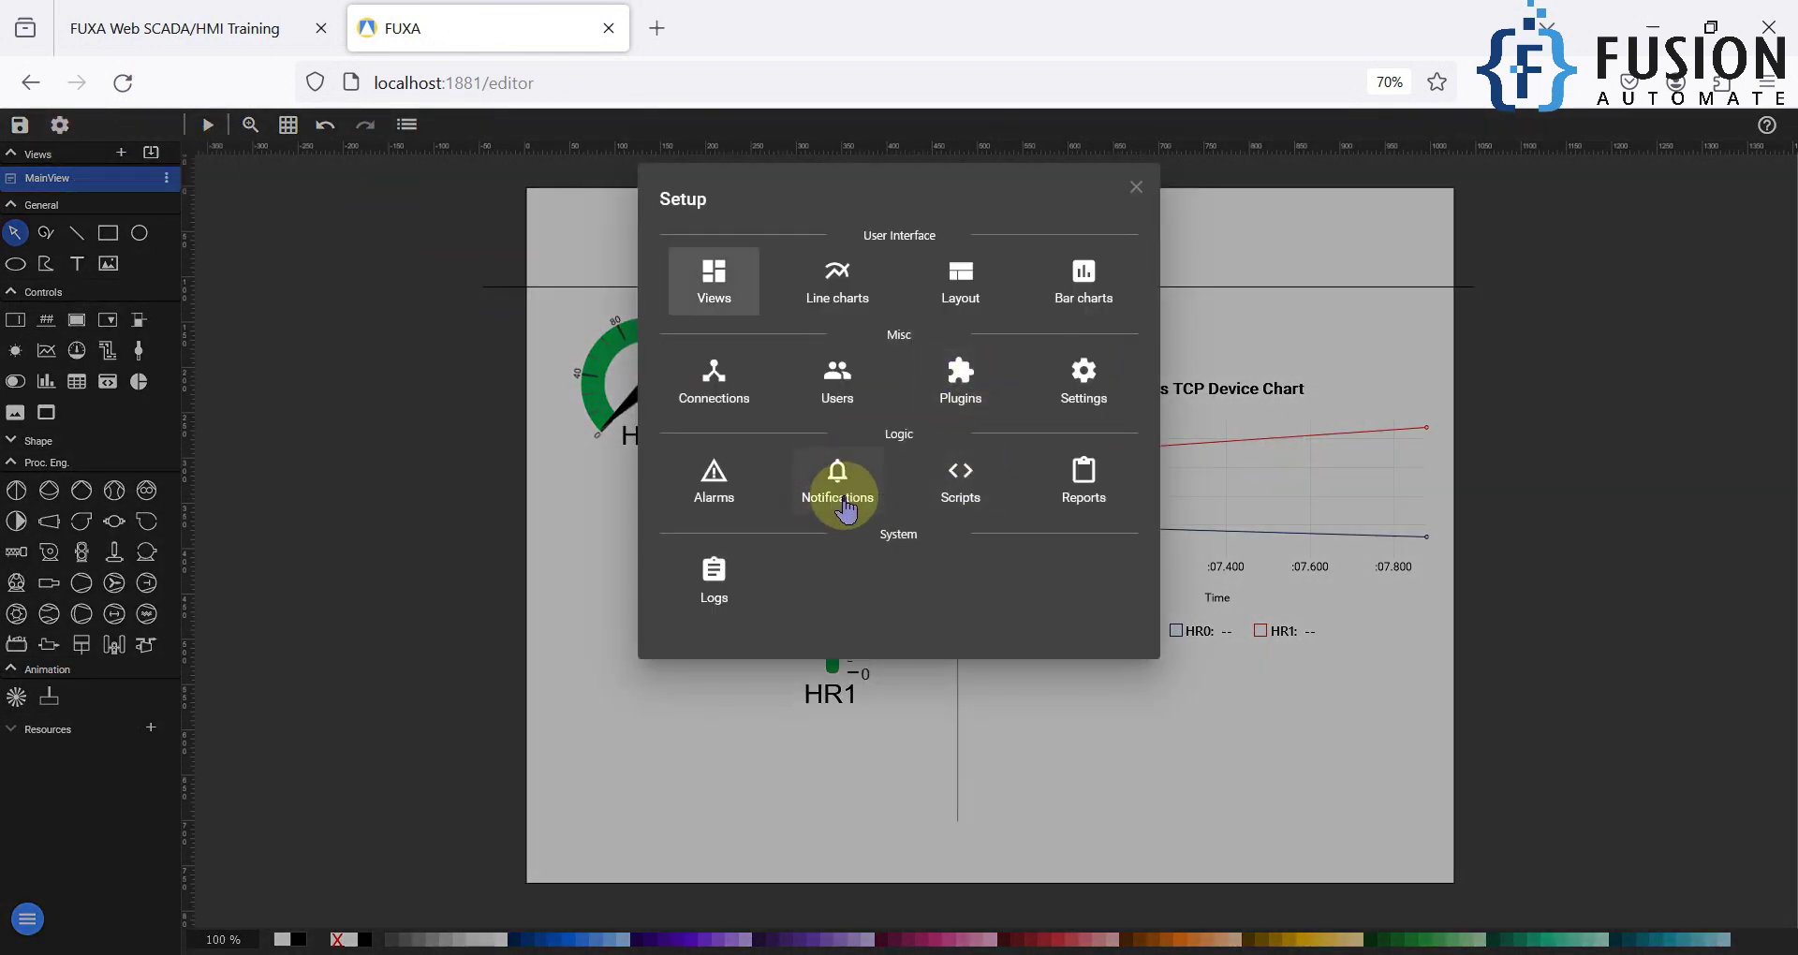
pyautogui.click(1077, 379)
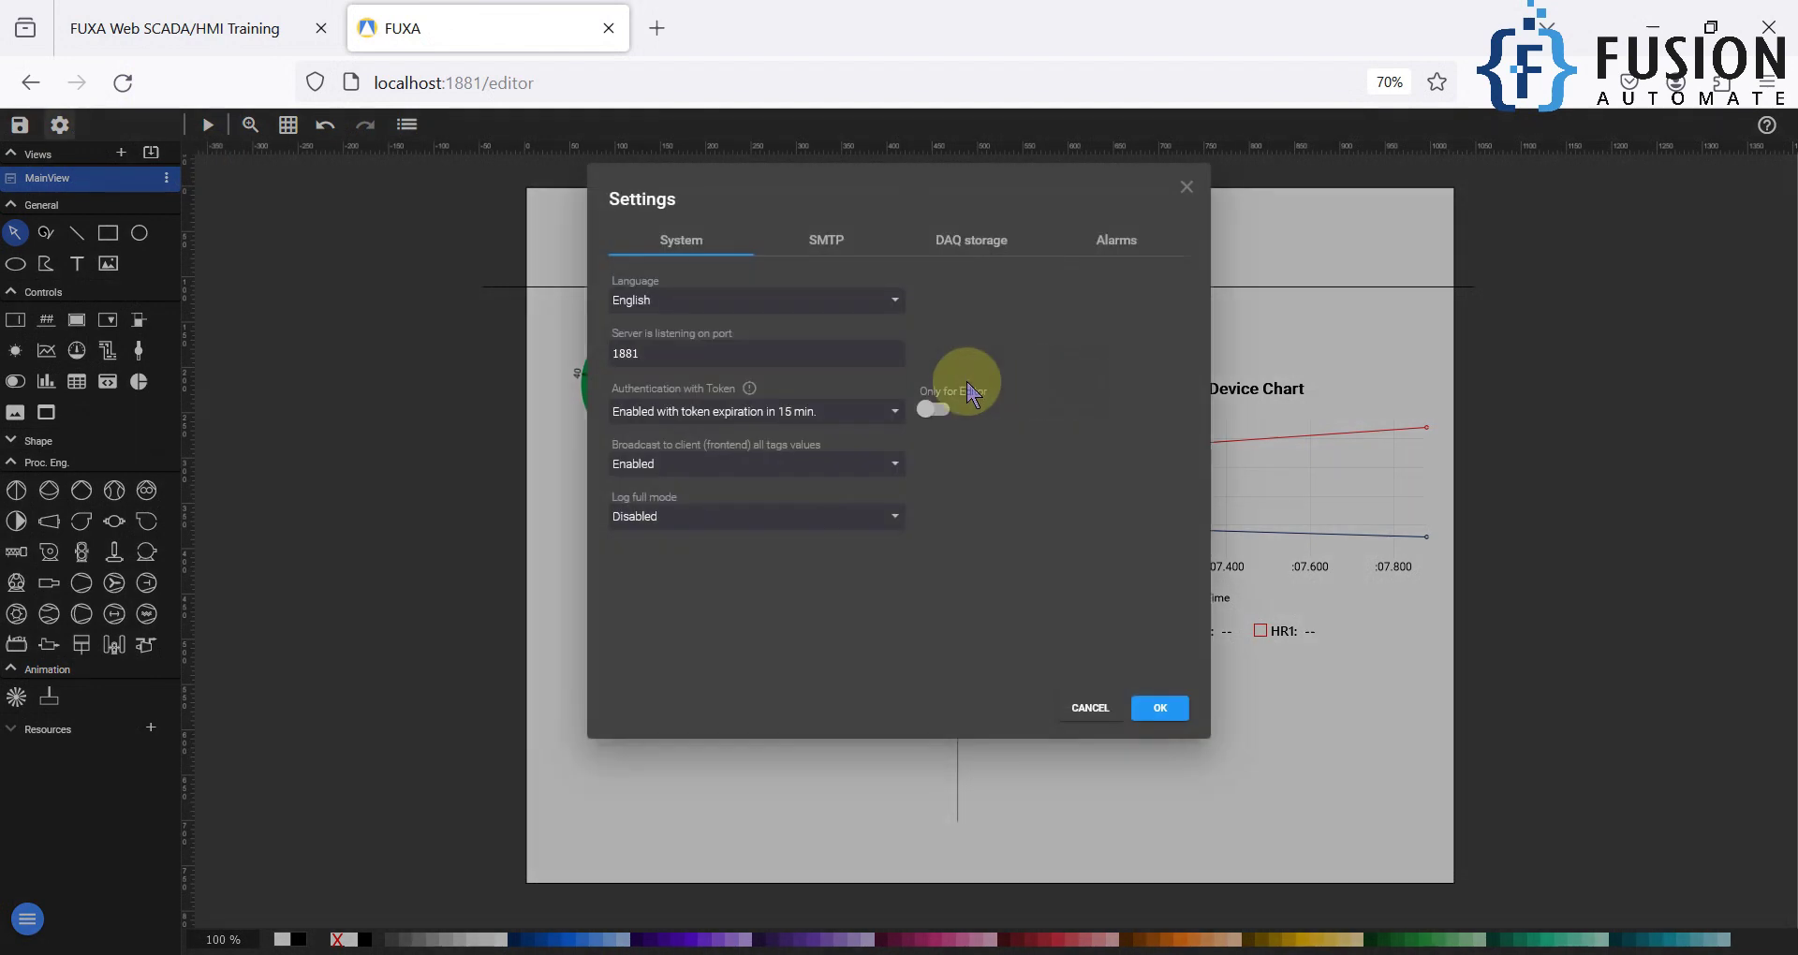
pyautogui.click(828, 246)
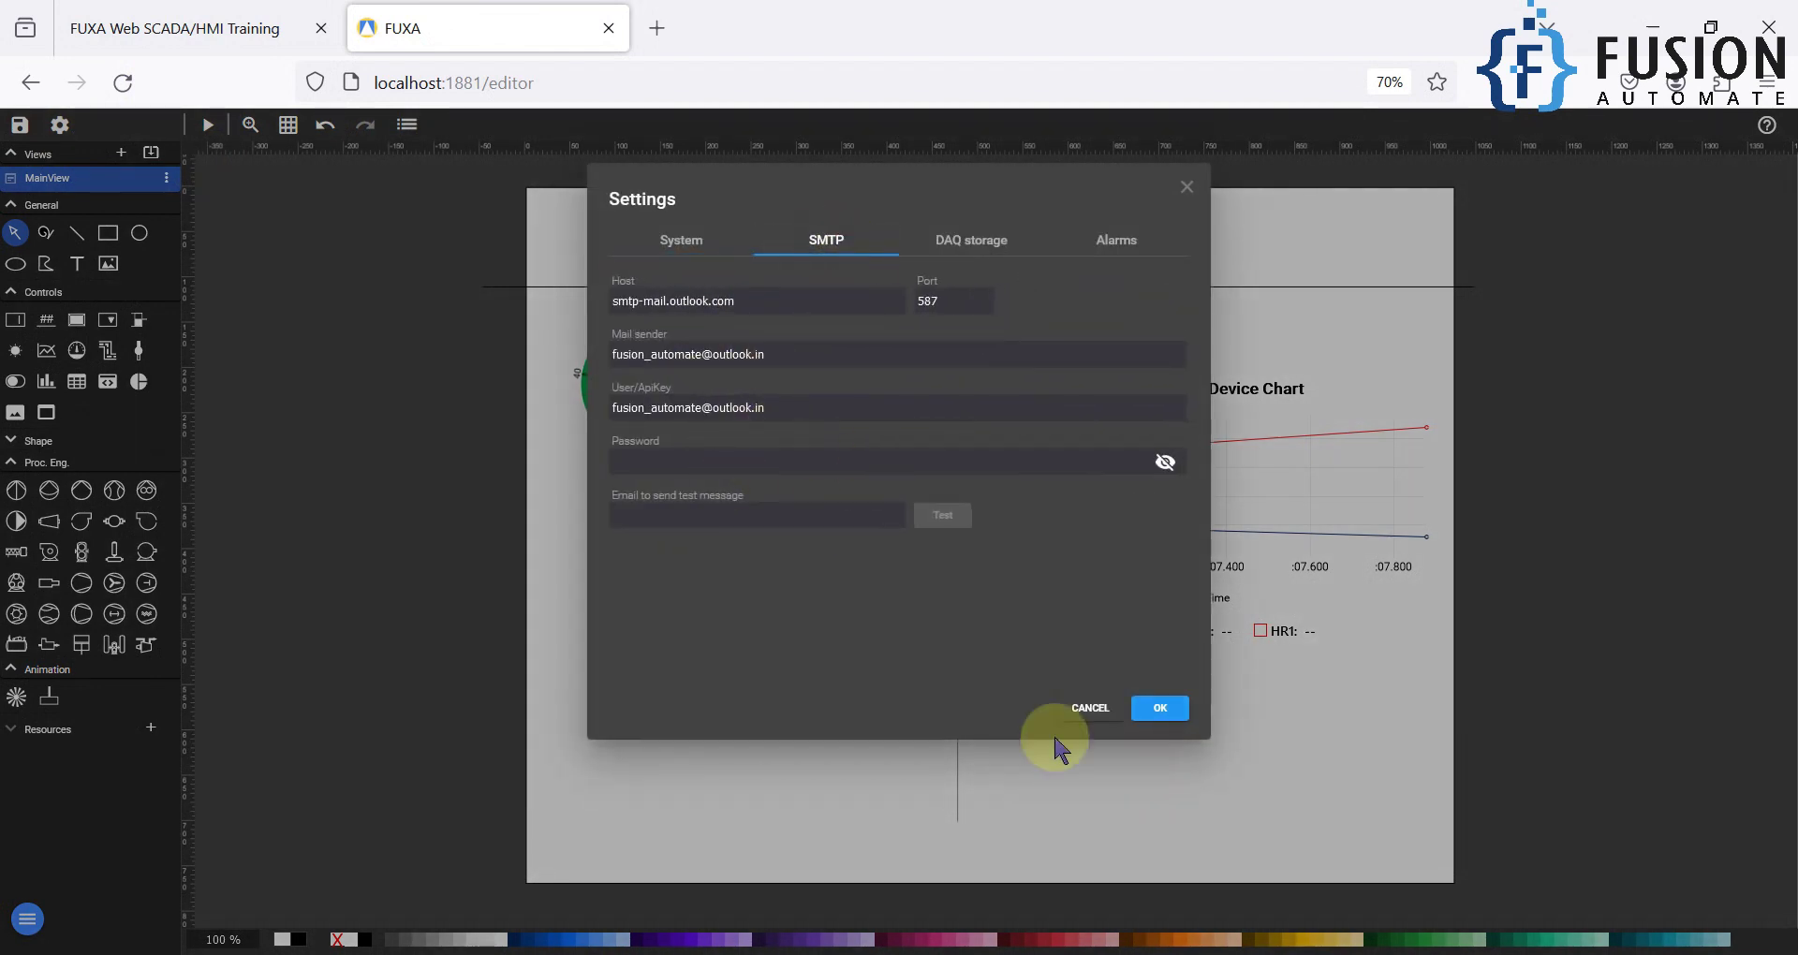
pyautogui.click(862, 463)
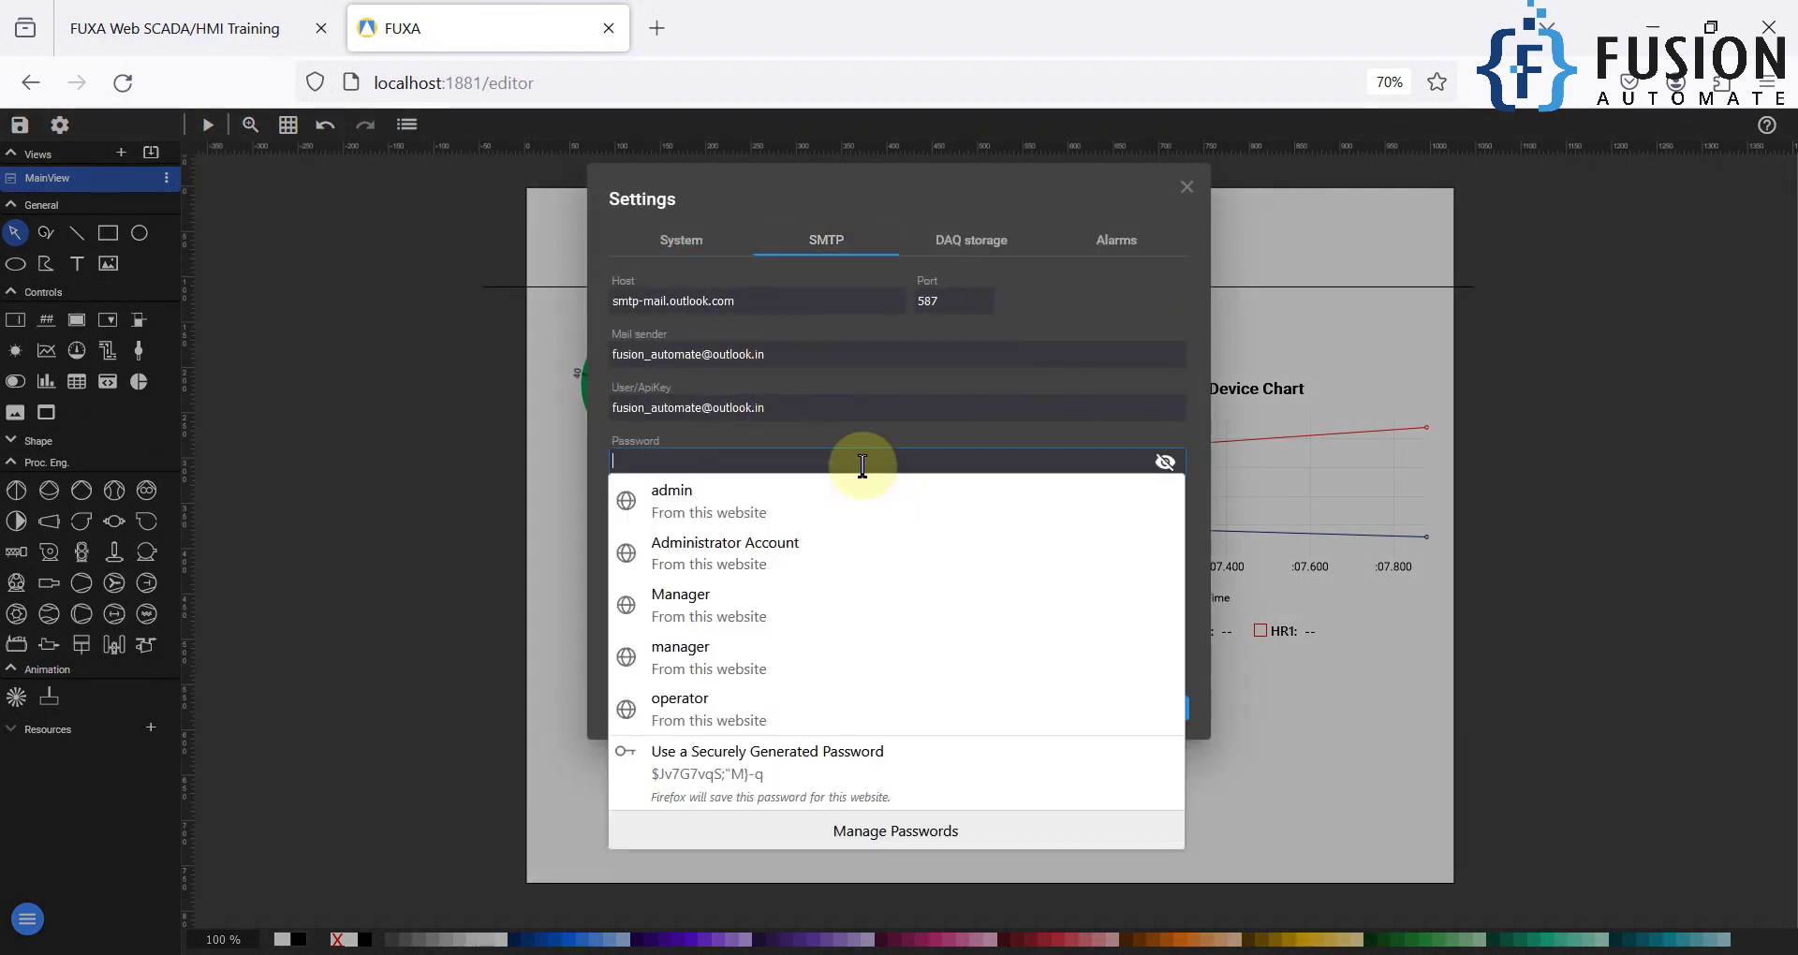
pyautogui.write('••••••••••')
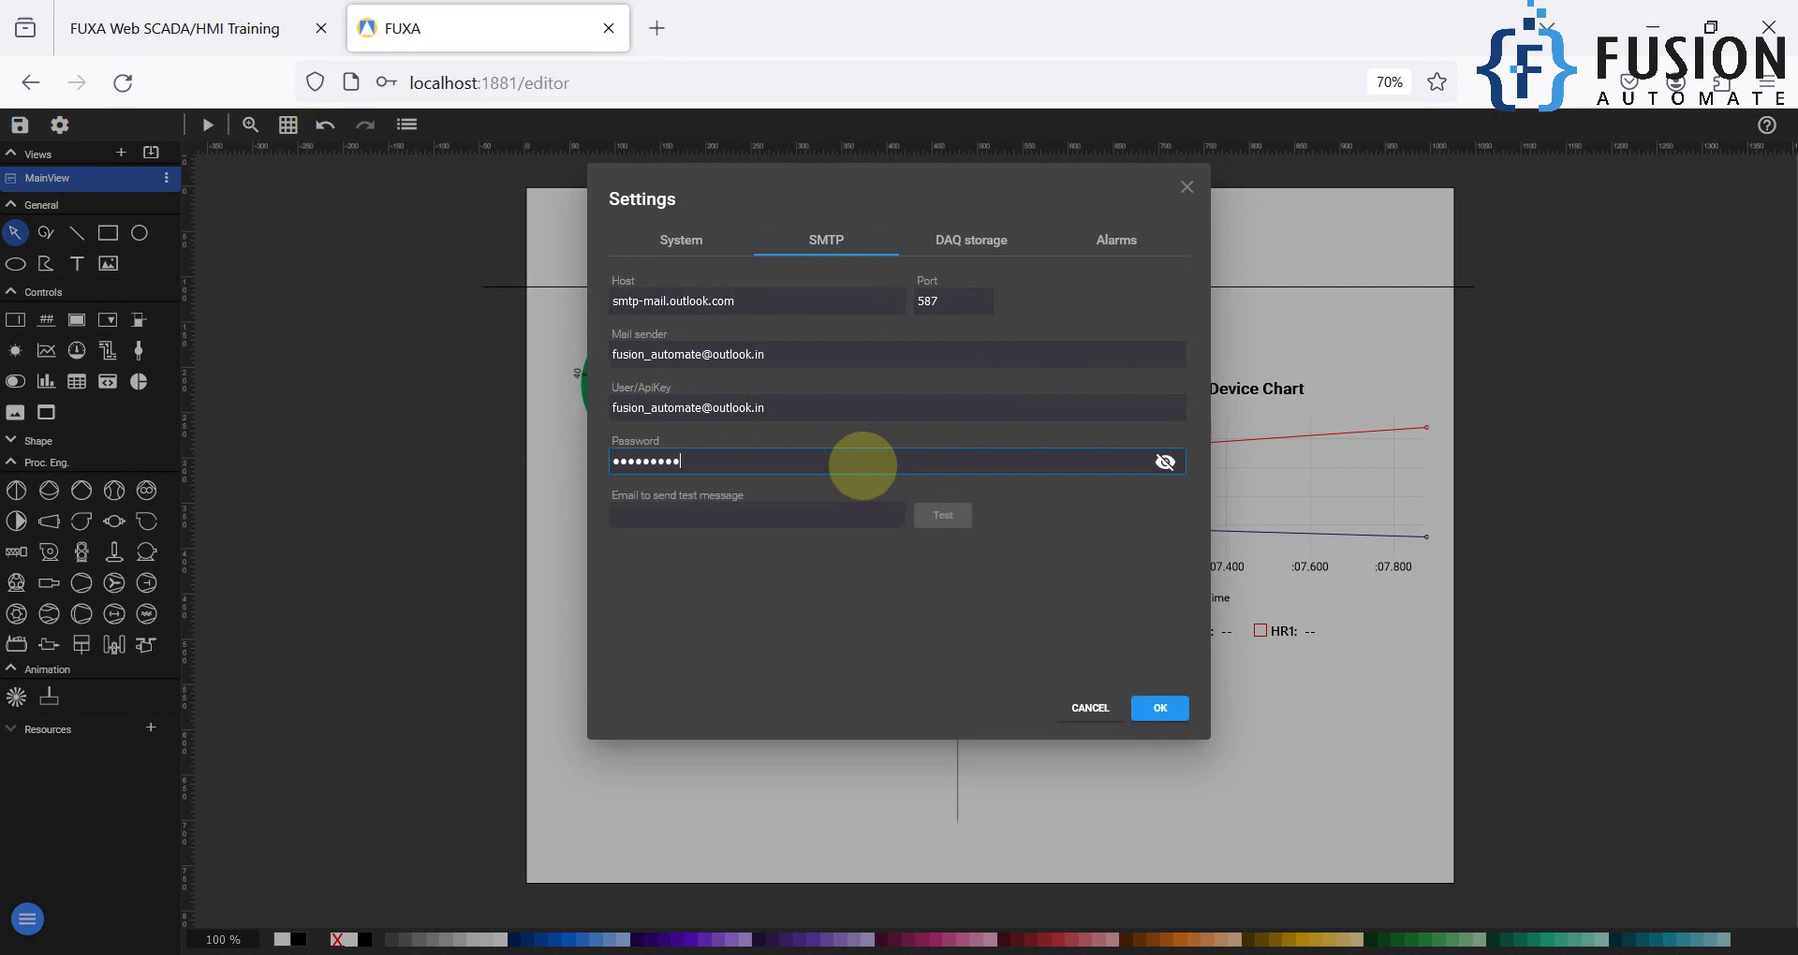
pyautogui.click(1160, 708)
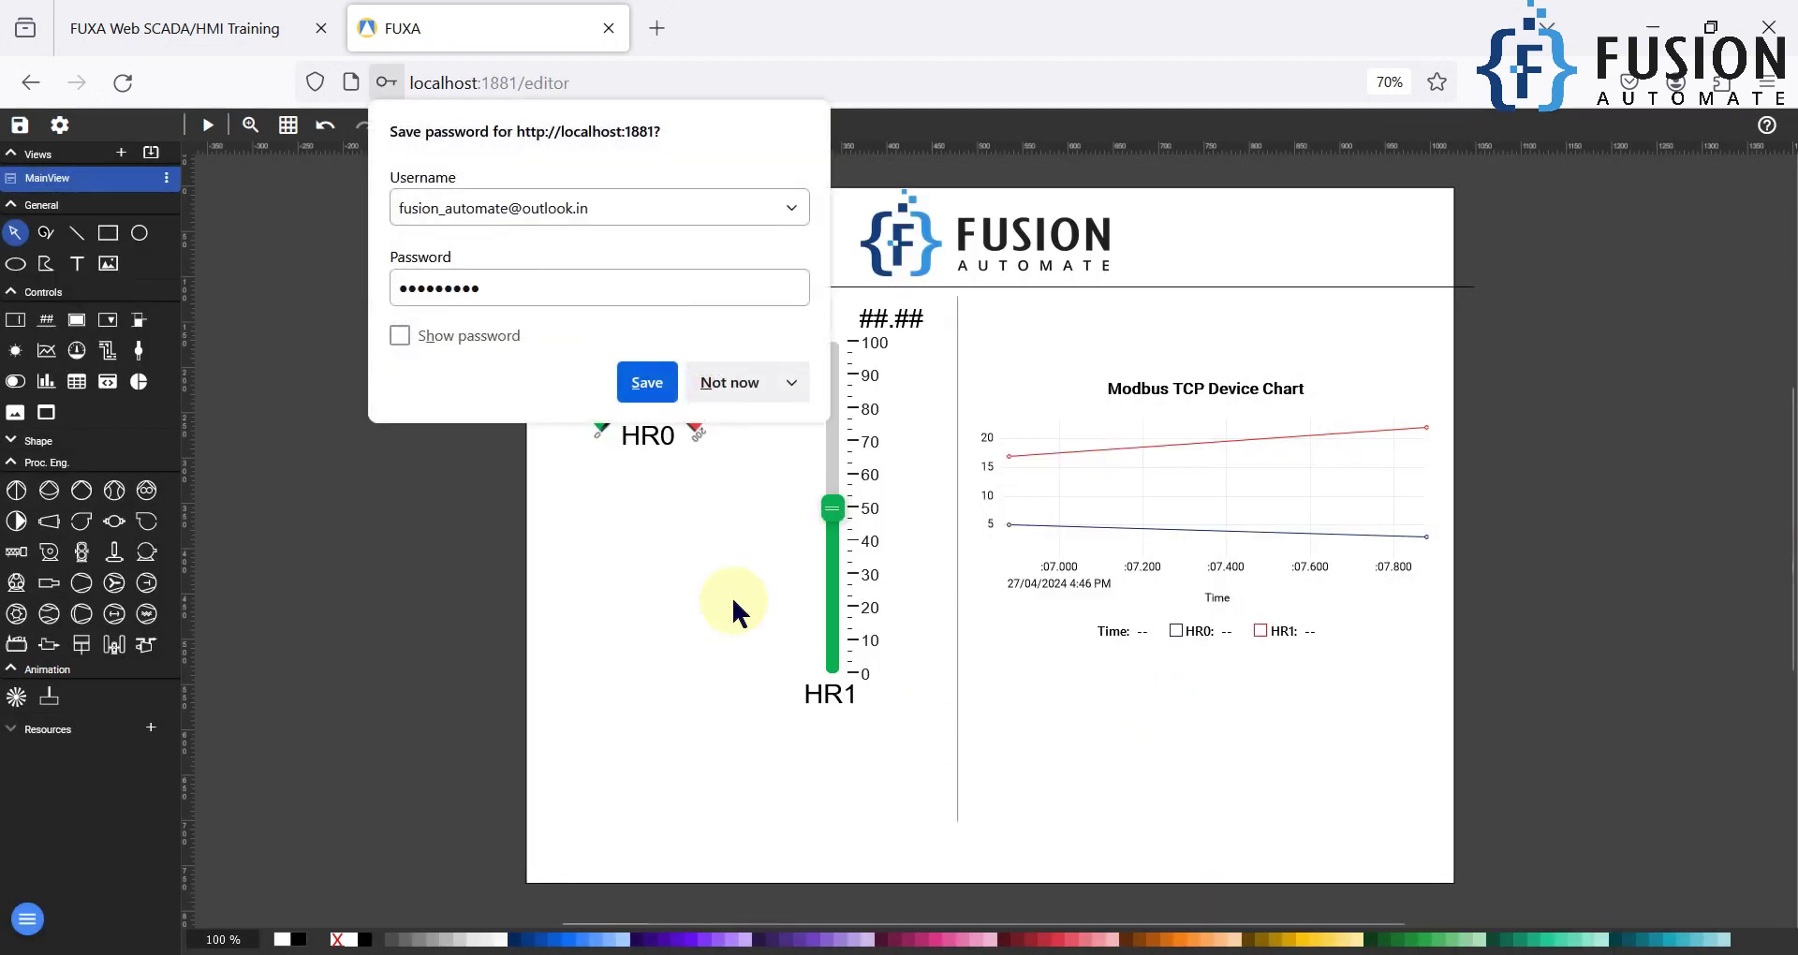
# Step: Dismiss the browser's save-password prompt and save the FUXA project
pyautogui.click(672, 386)
pyautogui.click(19, 124)
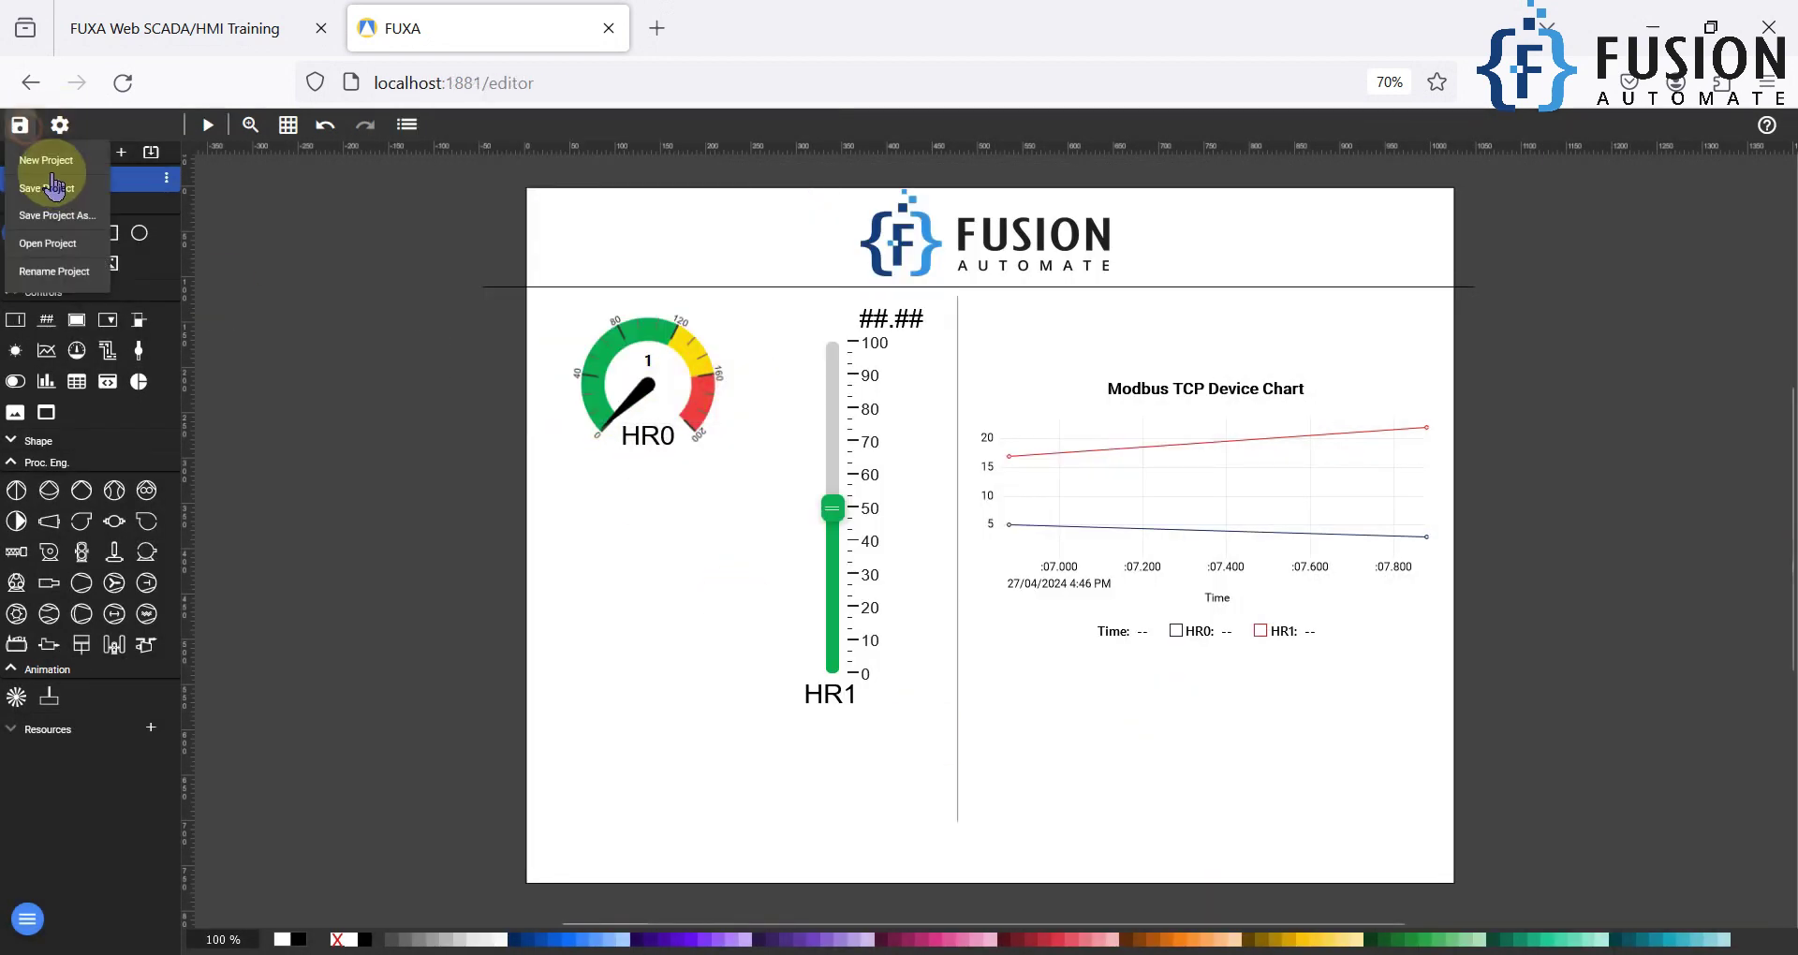
pyautogui.click(55, 188)
pyautogui.click(60, 124)
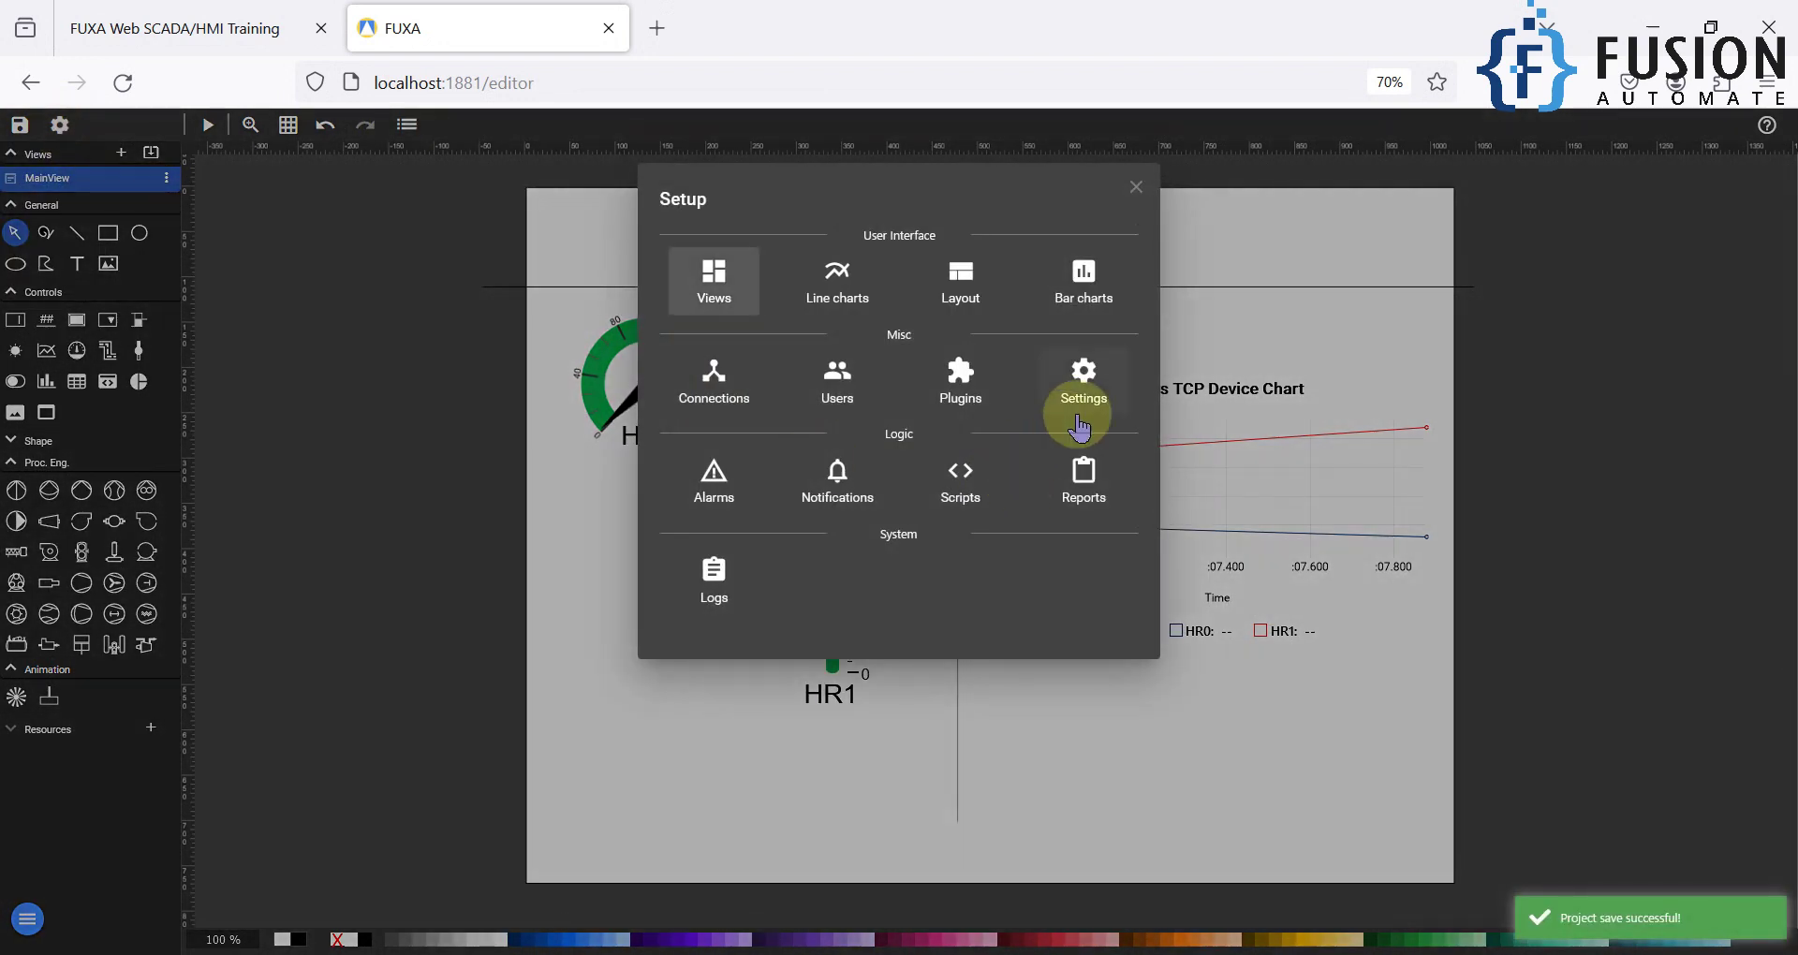
# Step: Add a new notification named 'HR0 Alarm Notifiction'
pyautogui.click(858, 502)
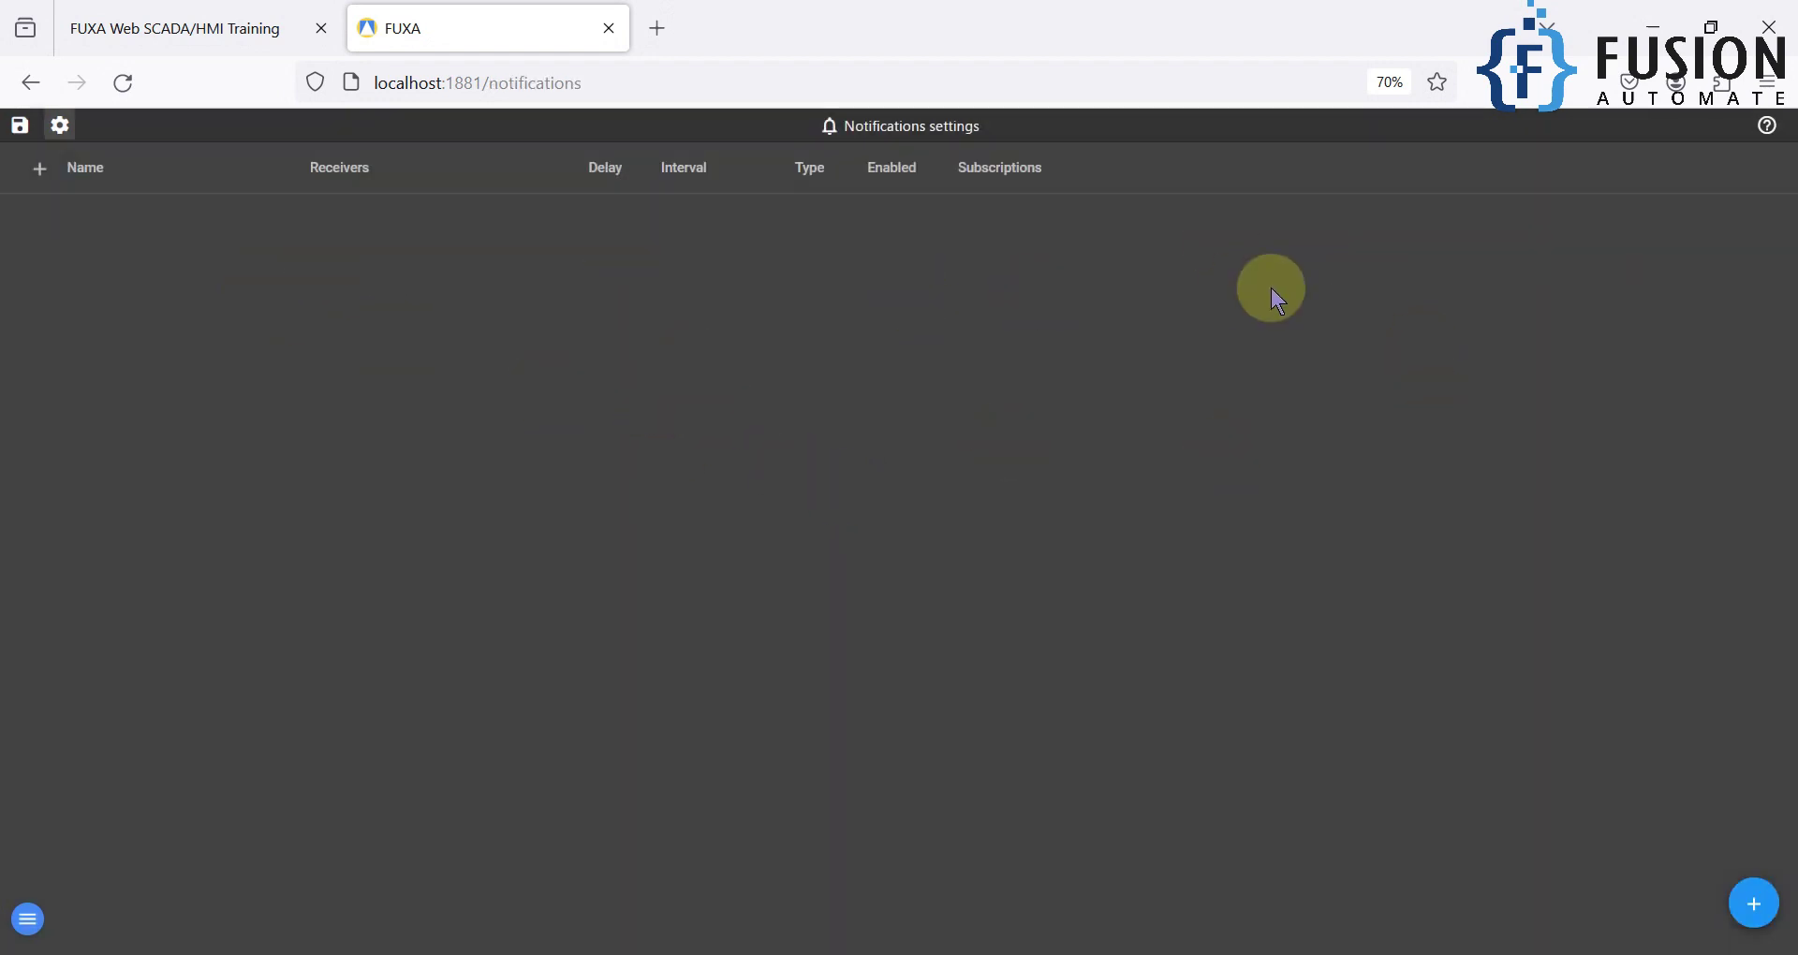
pyautogui.click(1756, 905)
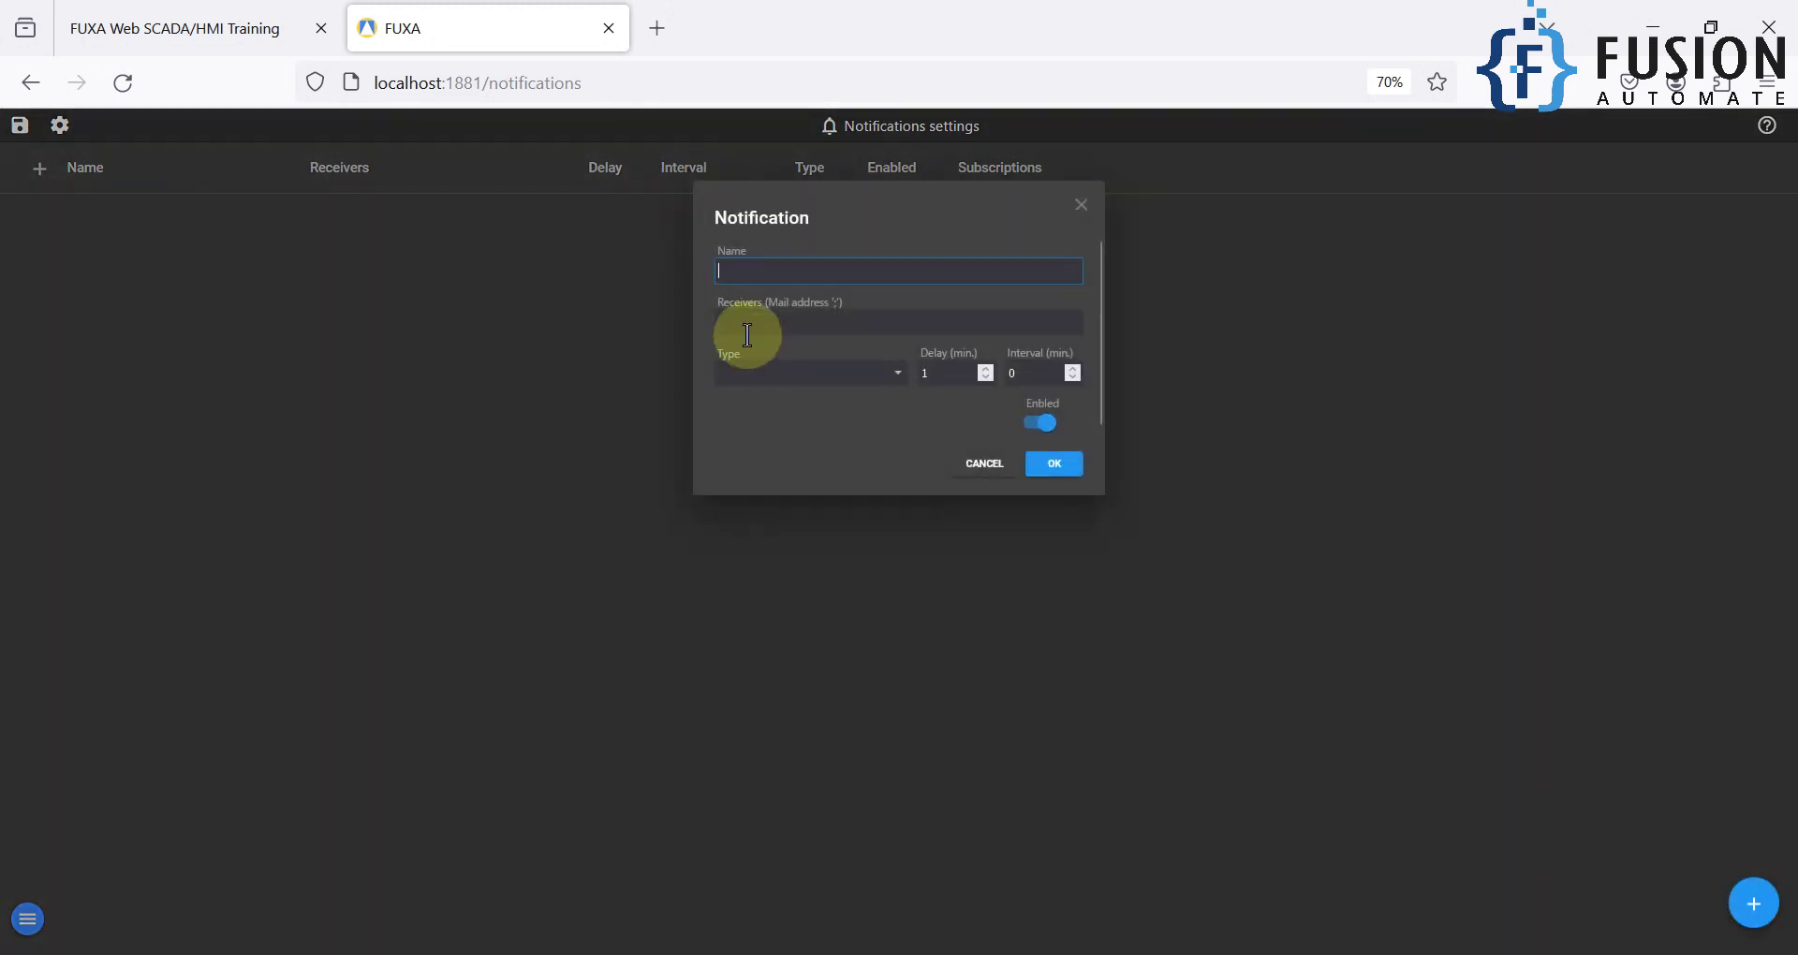
pyautogui.write('HR0 Alarm Notifiction')
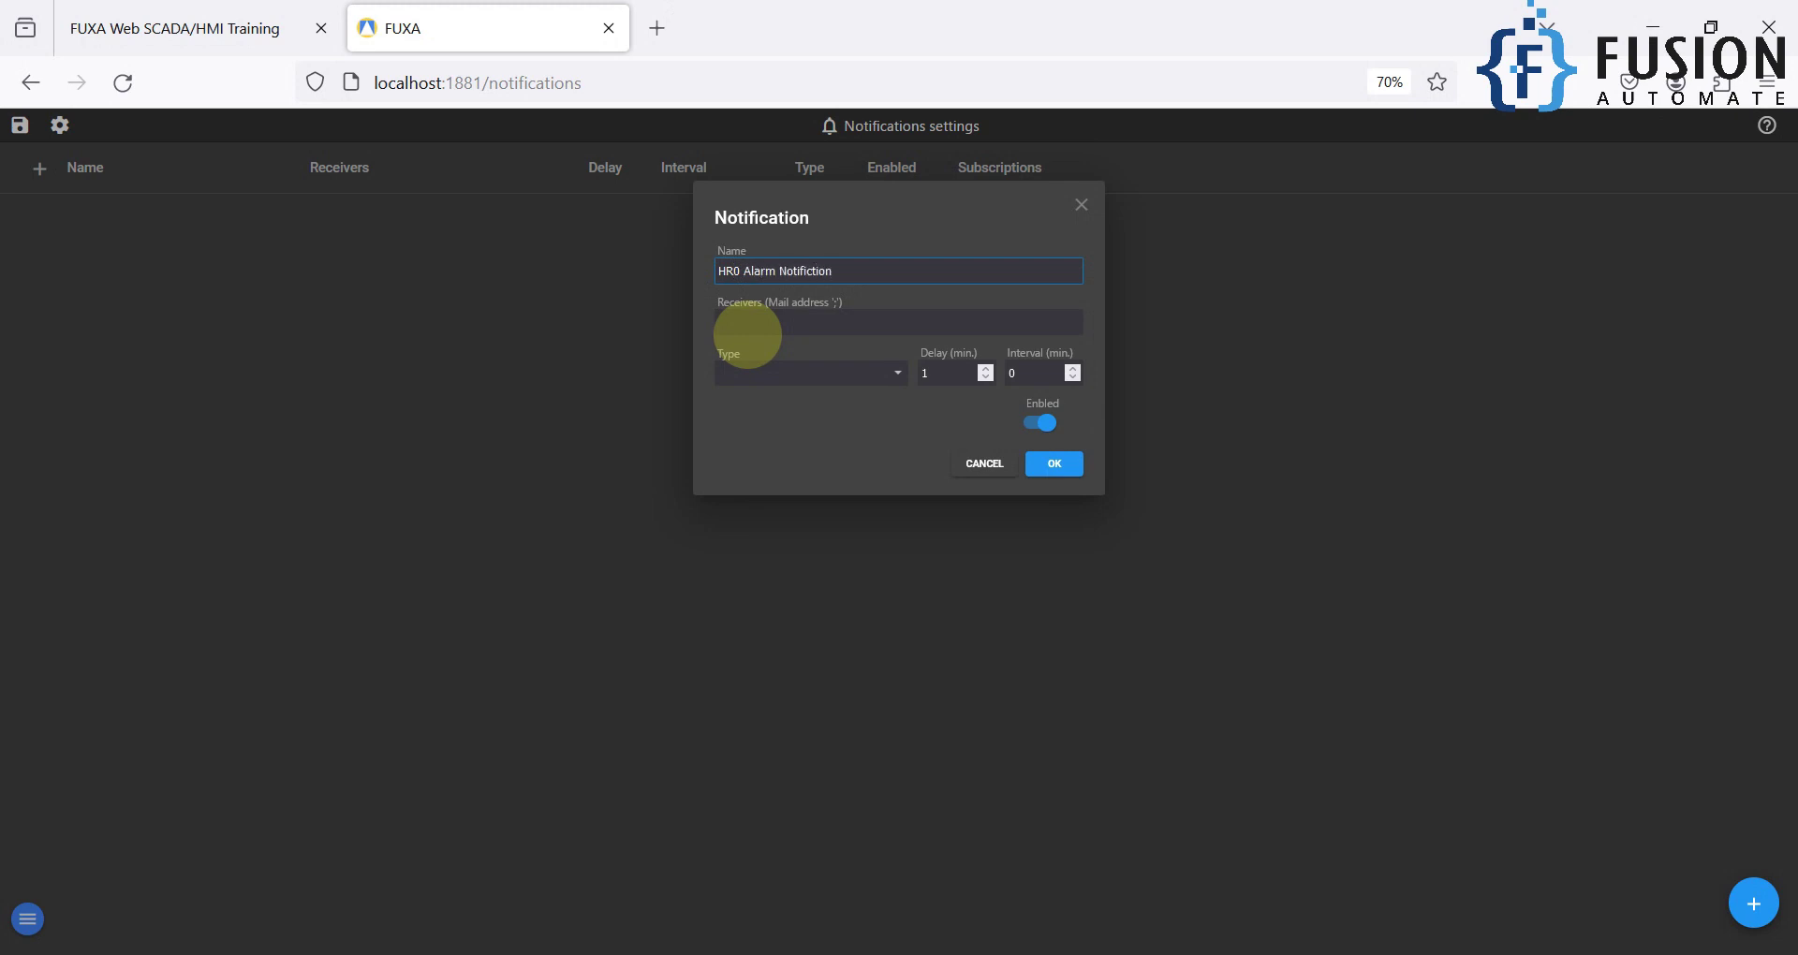
# Step: Copy the Temp Mail inbox address and paste it as the notification's receiver
pyautogui.click(794, 323)
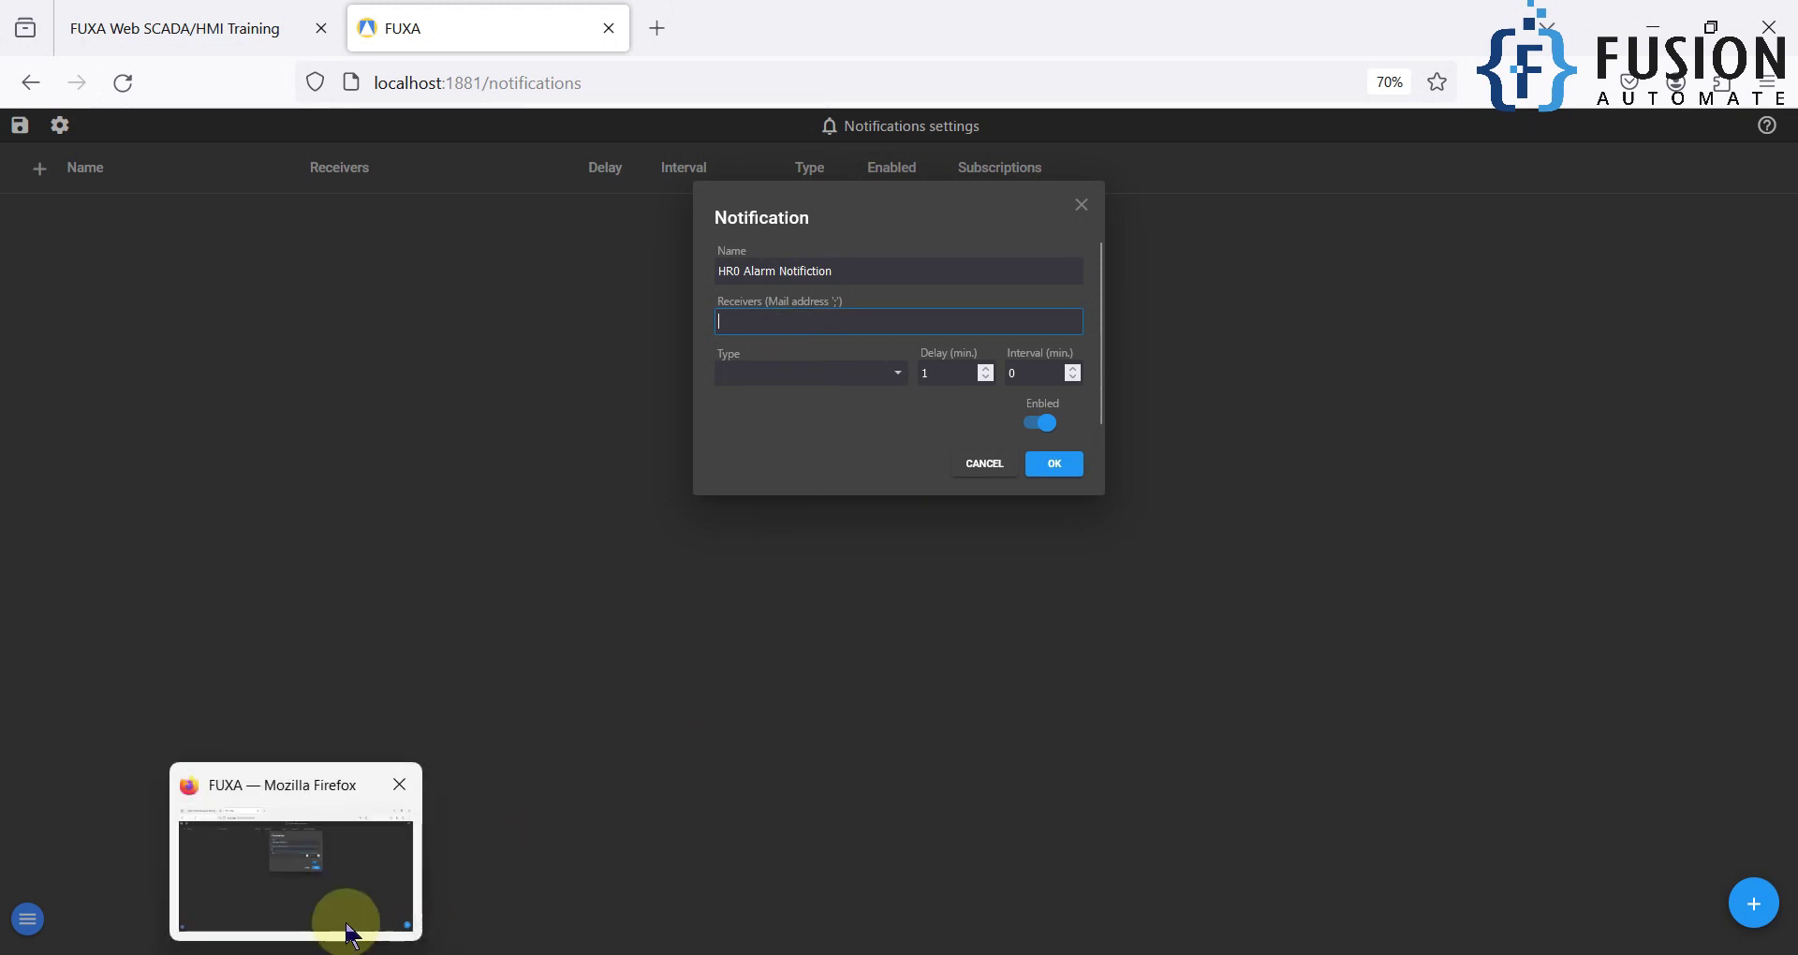
pyautogui.click(365, 935)
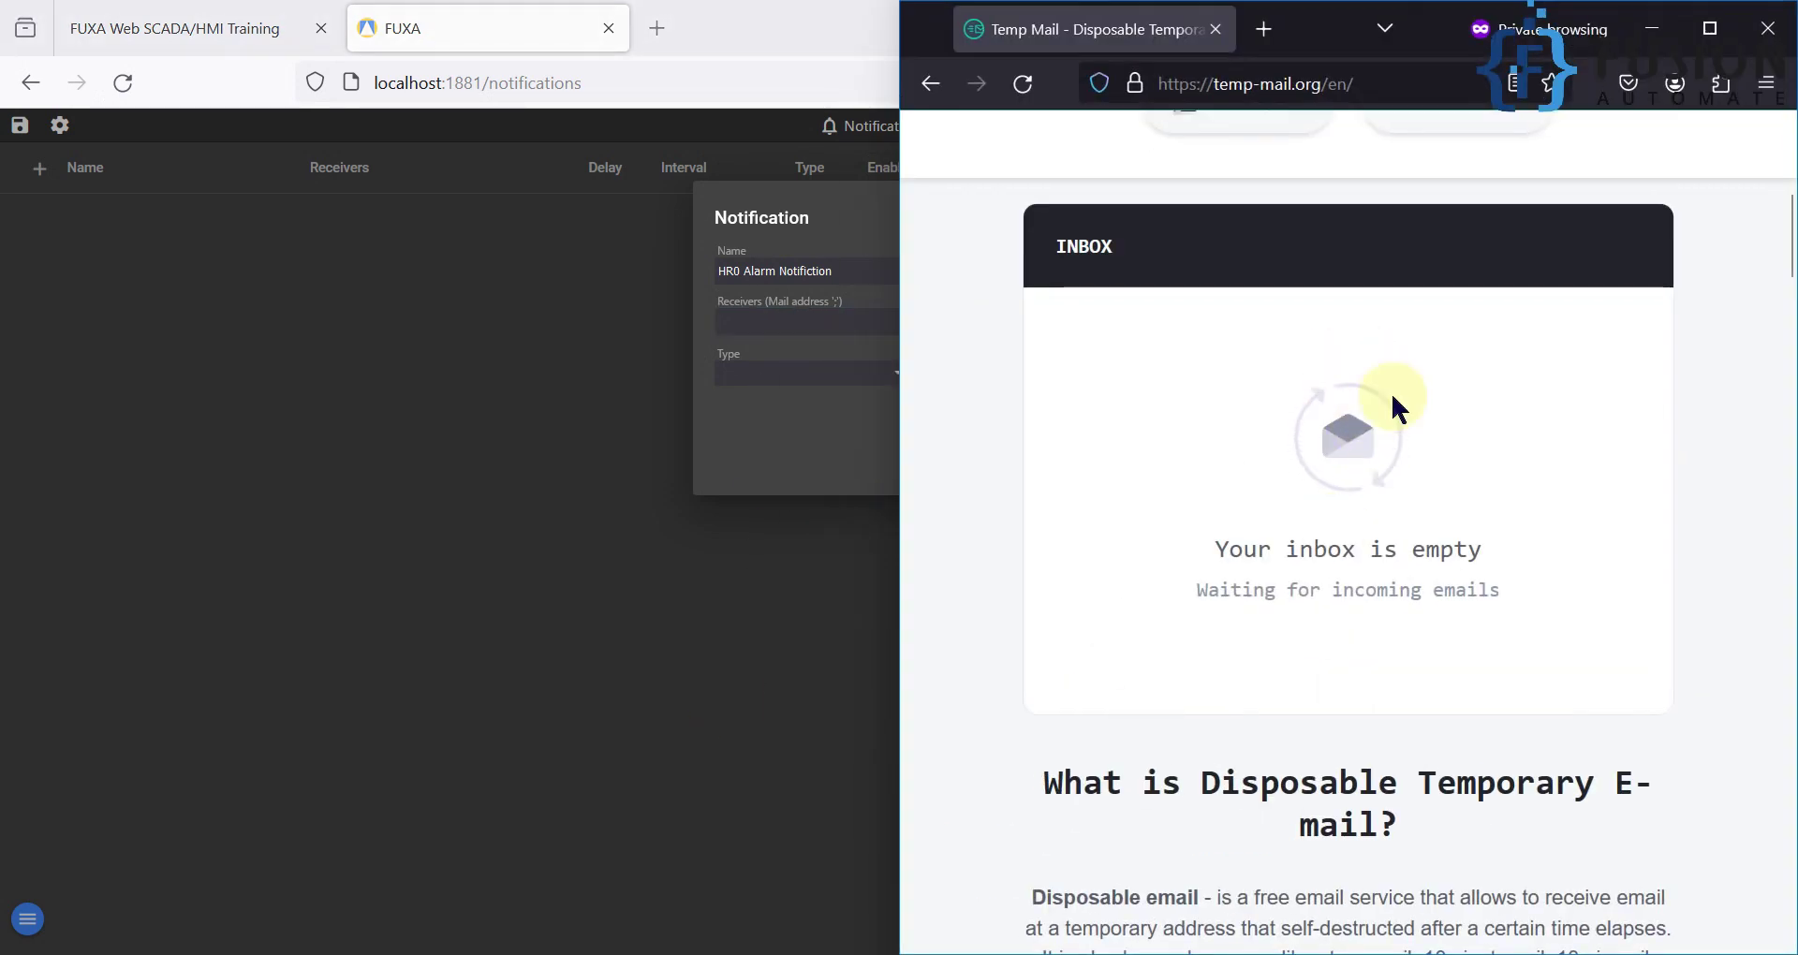
pyautogui.click(1598, 371)
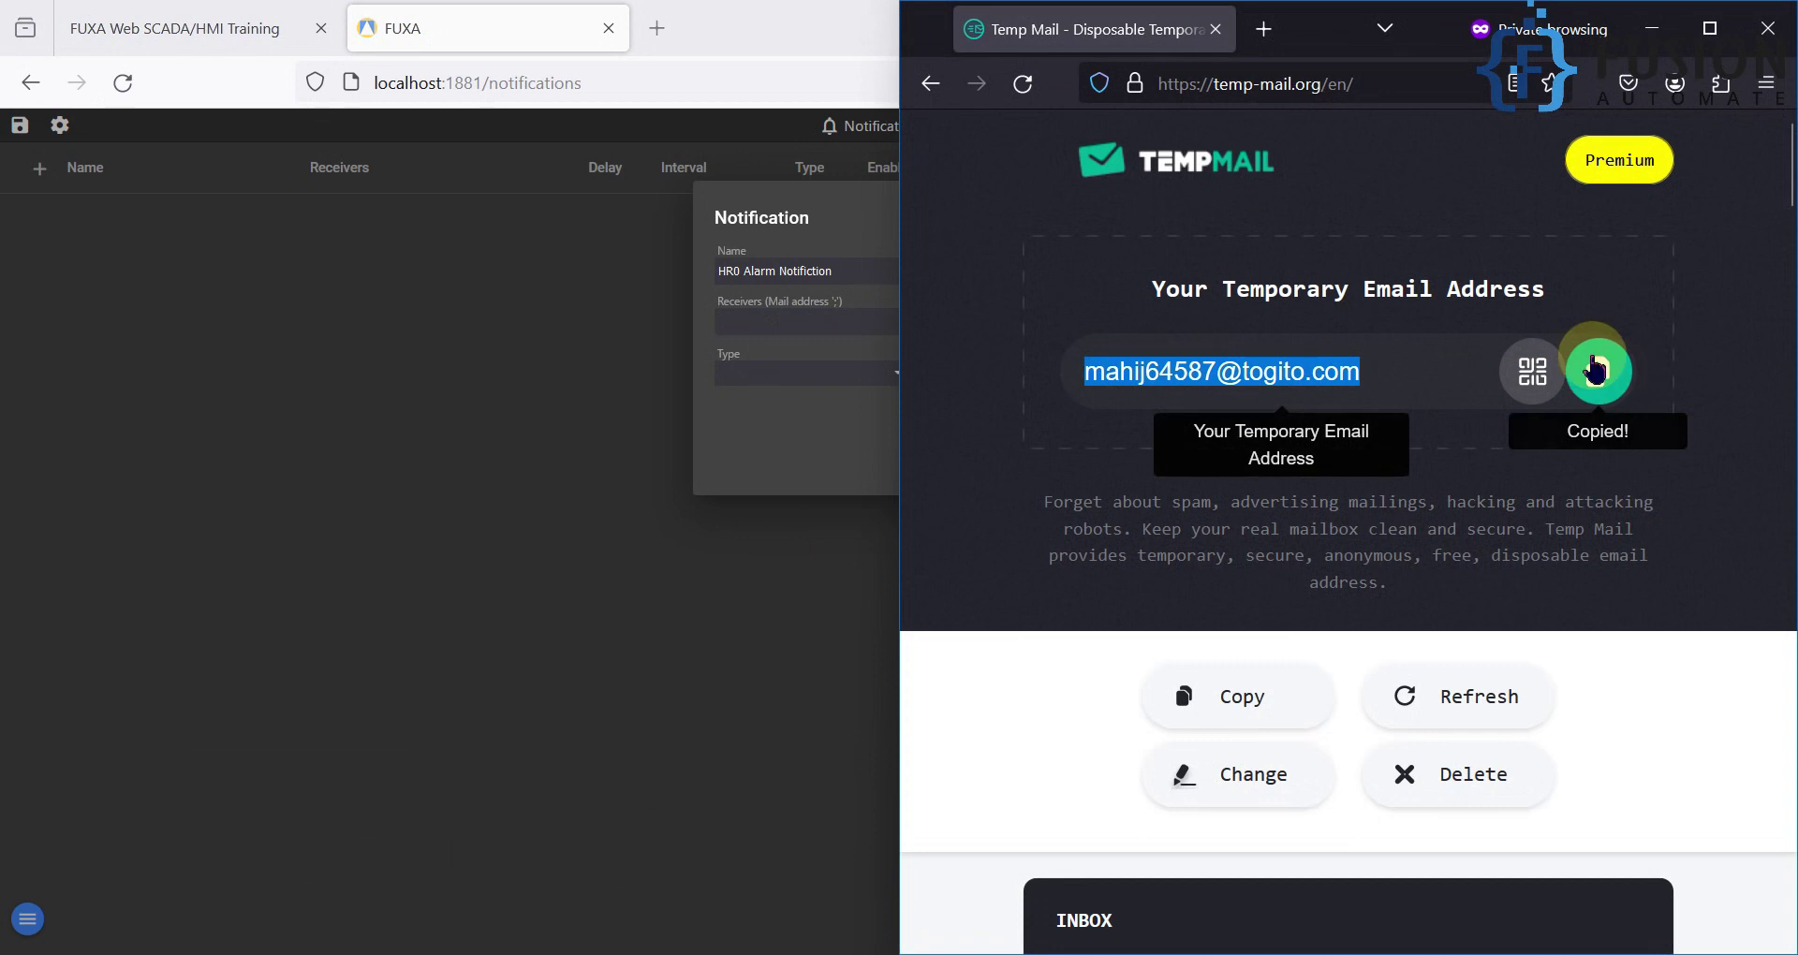
pyautogui.click(760, 326)
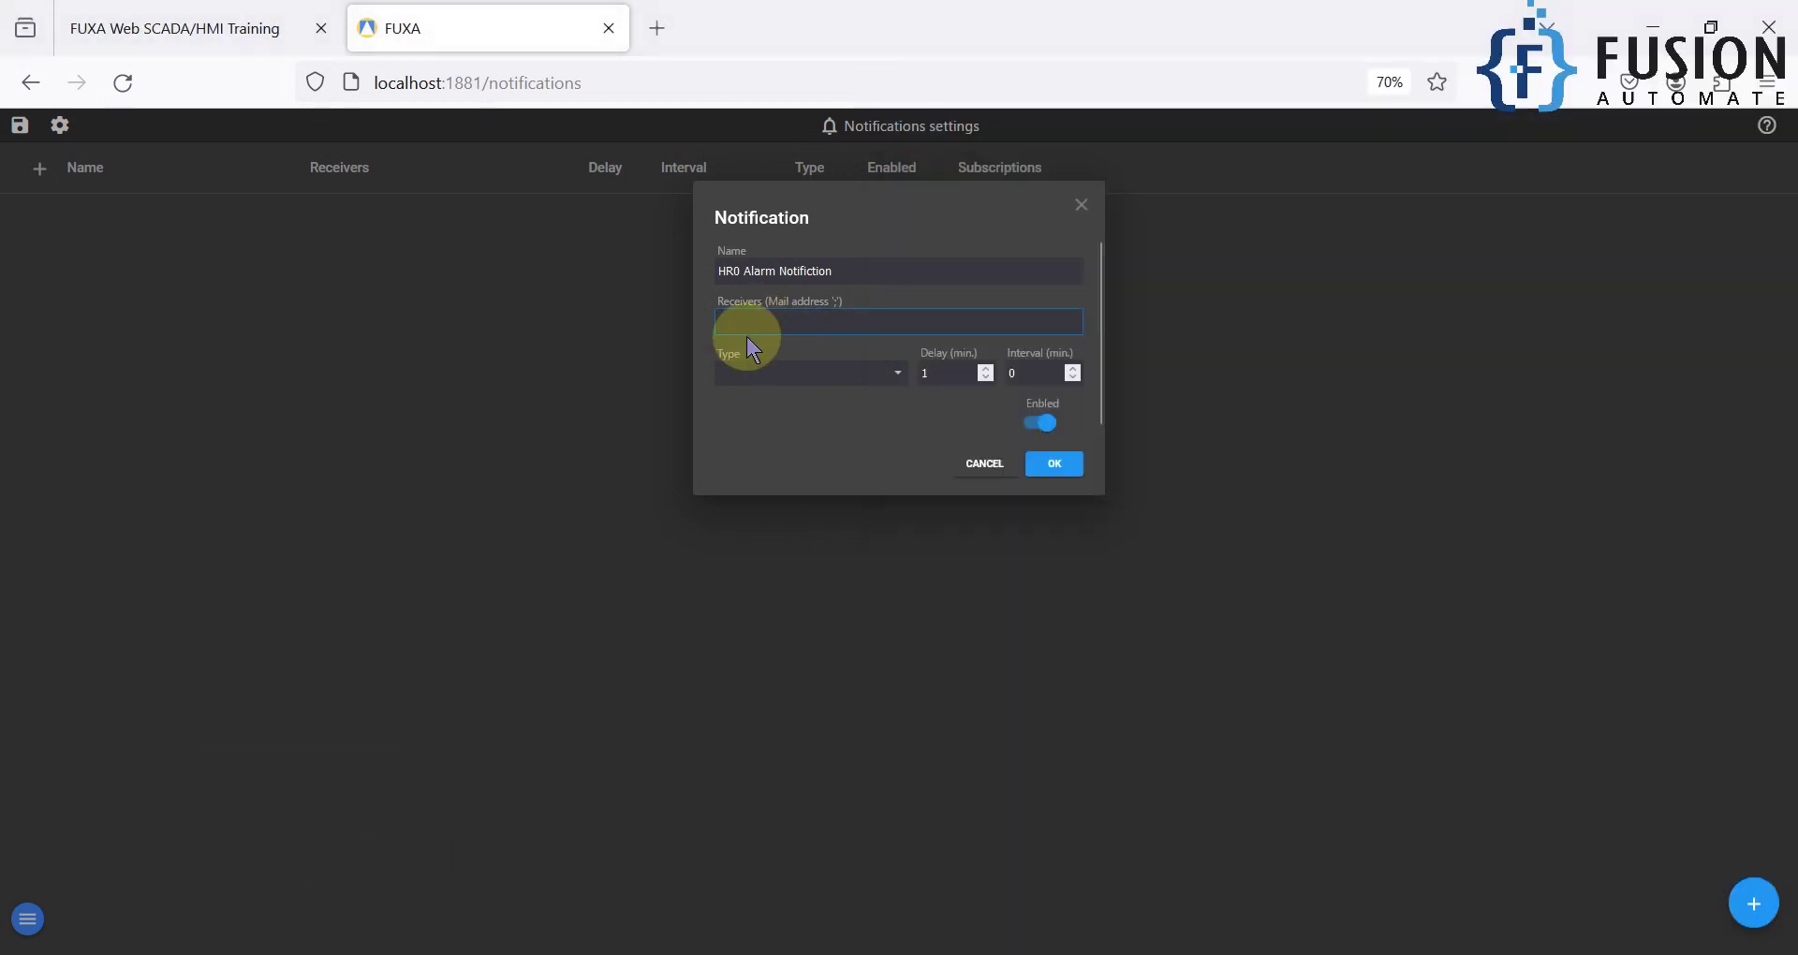
pyautogui.hotkey('ctrl', 'v')
# Step: Set the notification type to Alarms with High High, High and Low priorities, excluding Message
pyautogui.click(813, 375)
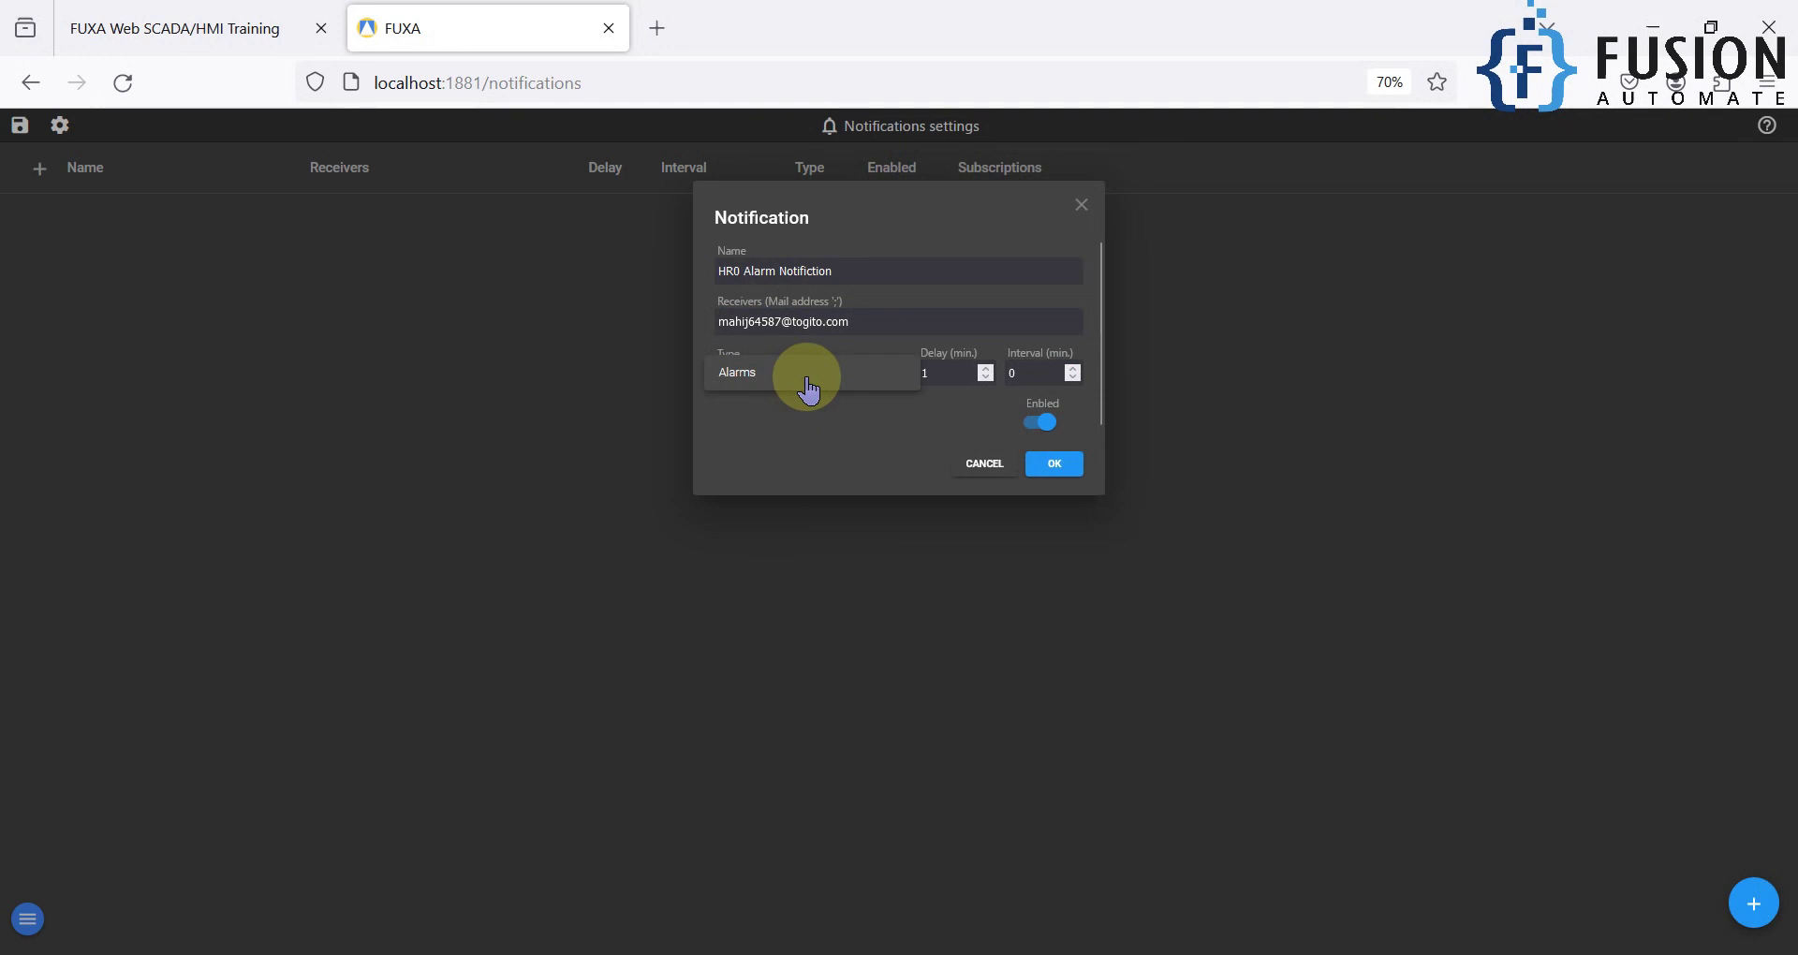
pyautogui.click(807, 387)
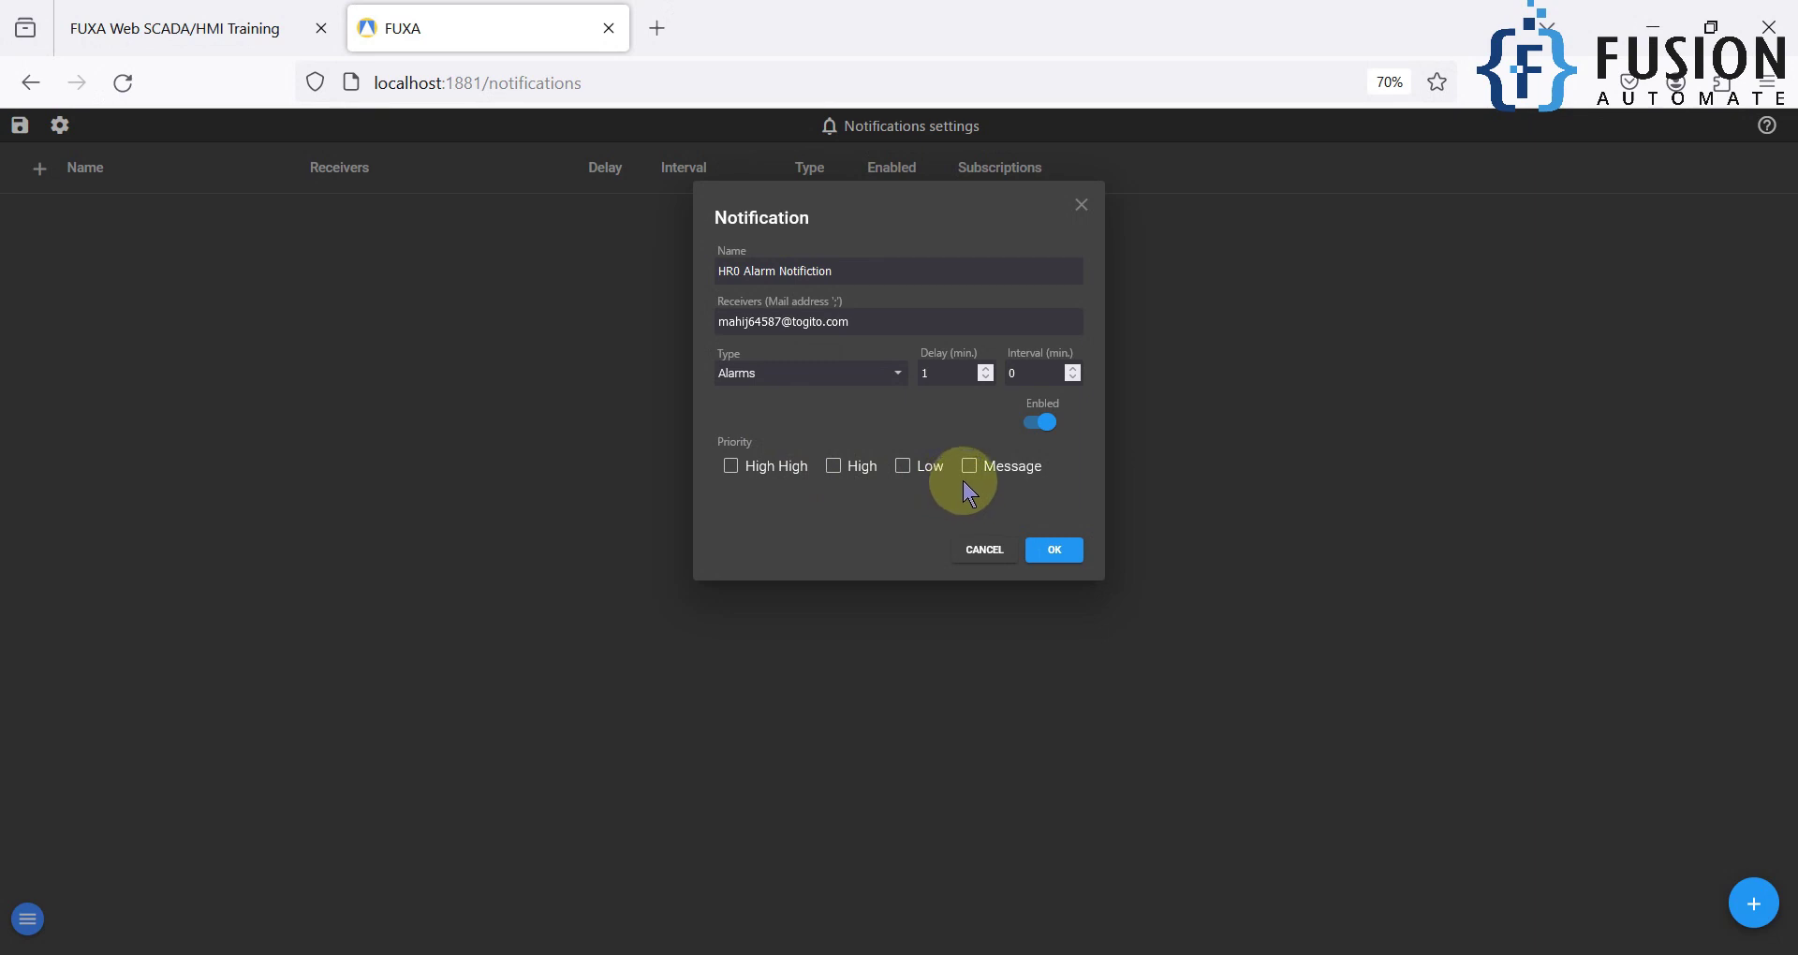
pyautogui.click(740, 468)
pyautogui.click(854, 471)
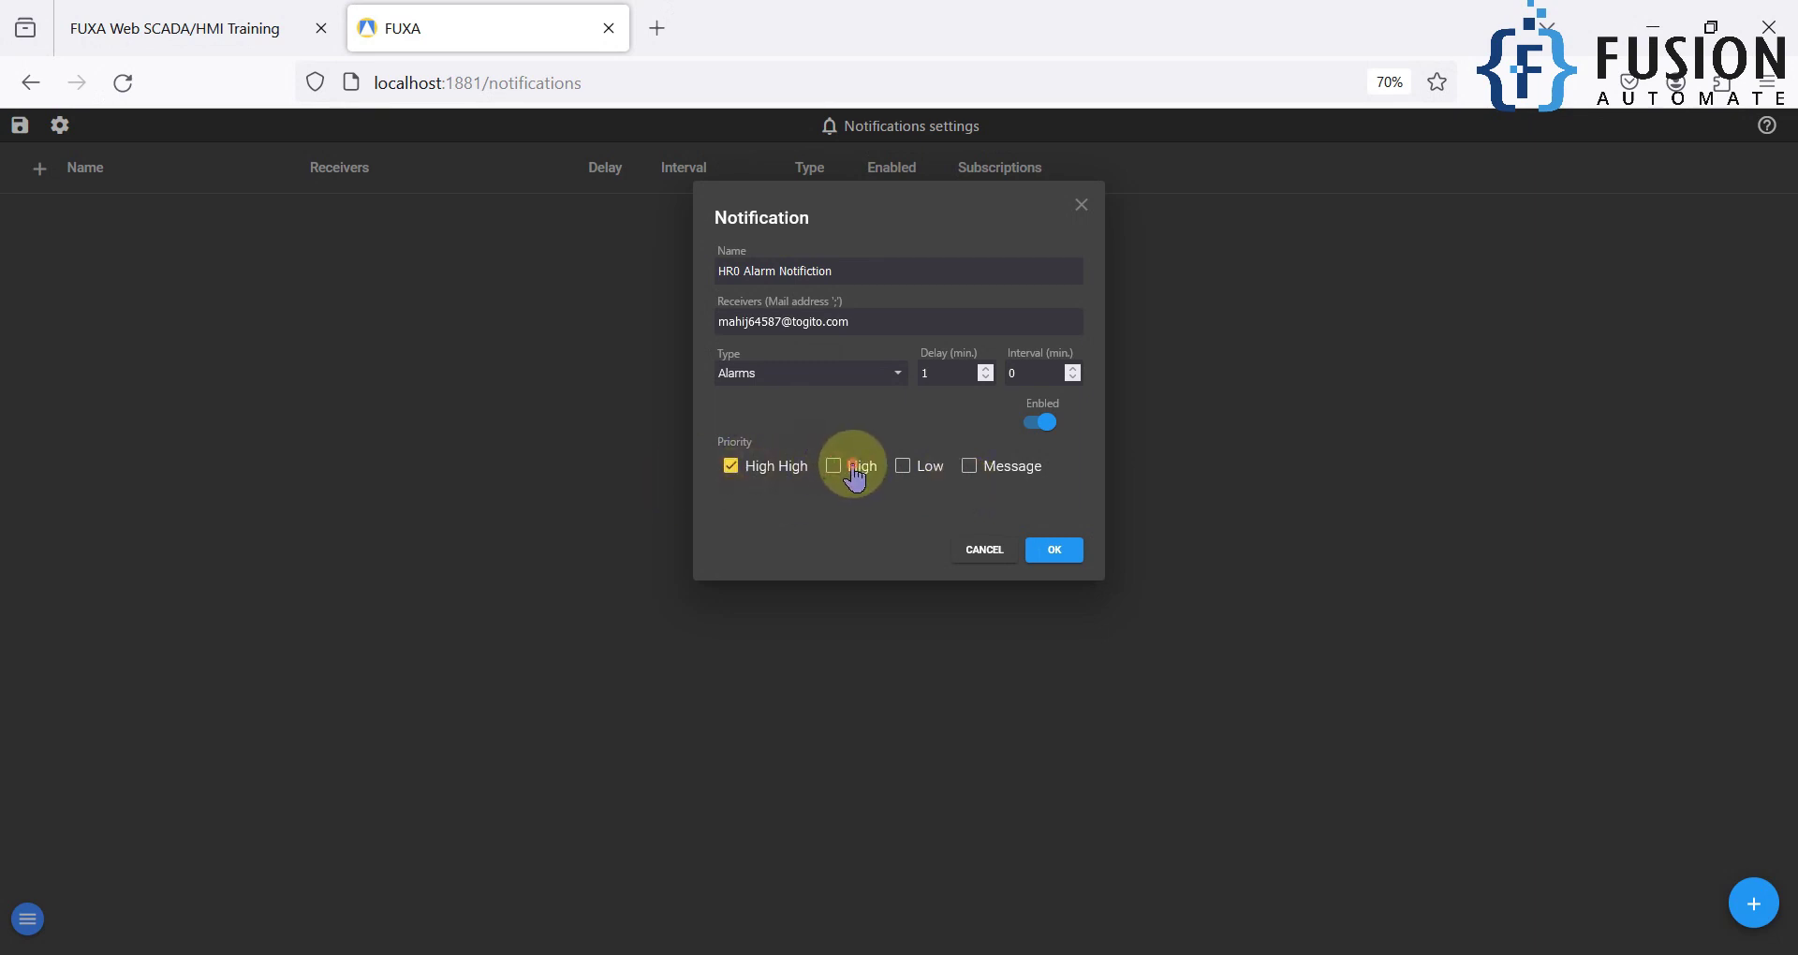
pyautogui.click(916, 470)
pyautogui.click(988, 475)
pyautogui.click(991, 478)
# Step: Set the notification delay to 1 minute and the interval to 5 minutes
pyautogui.doubleClick(913, 378)
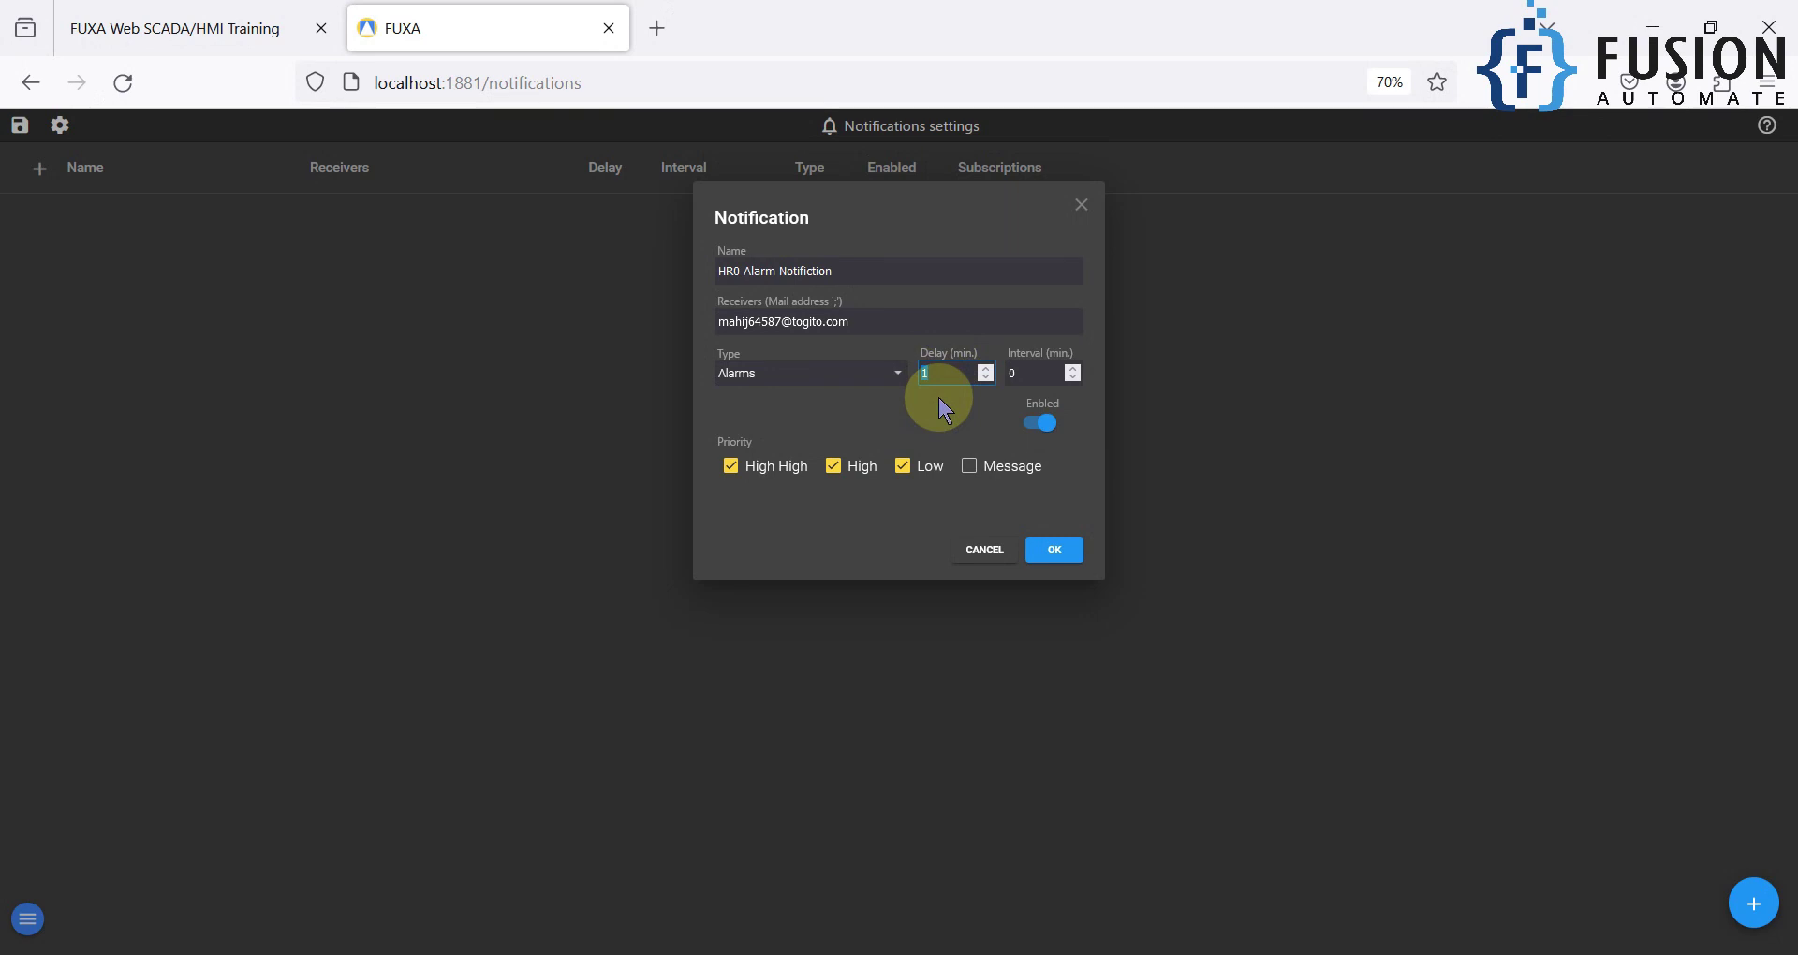
pyautogui.write('1')
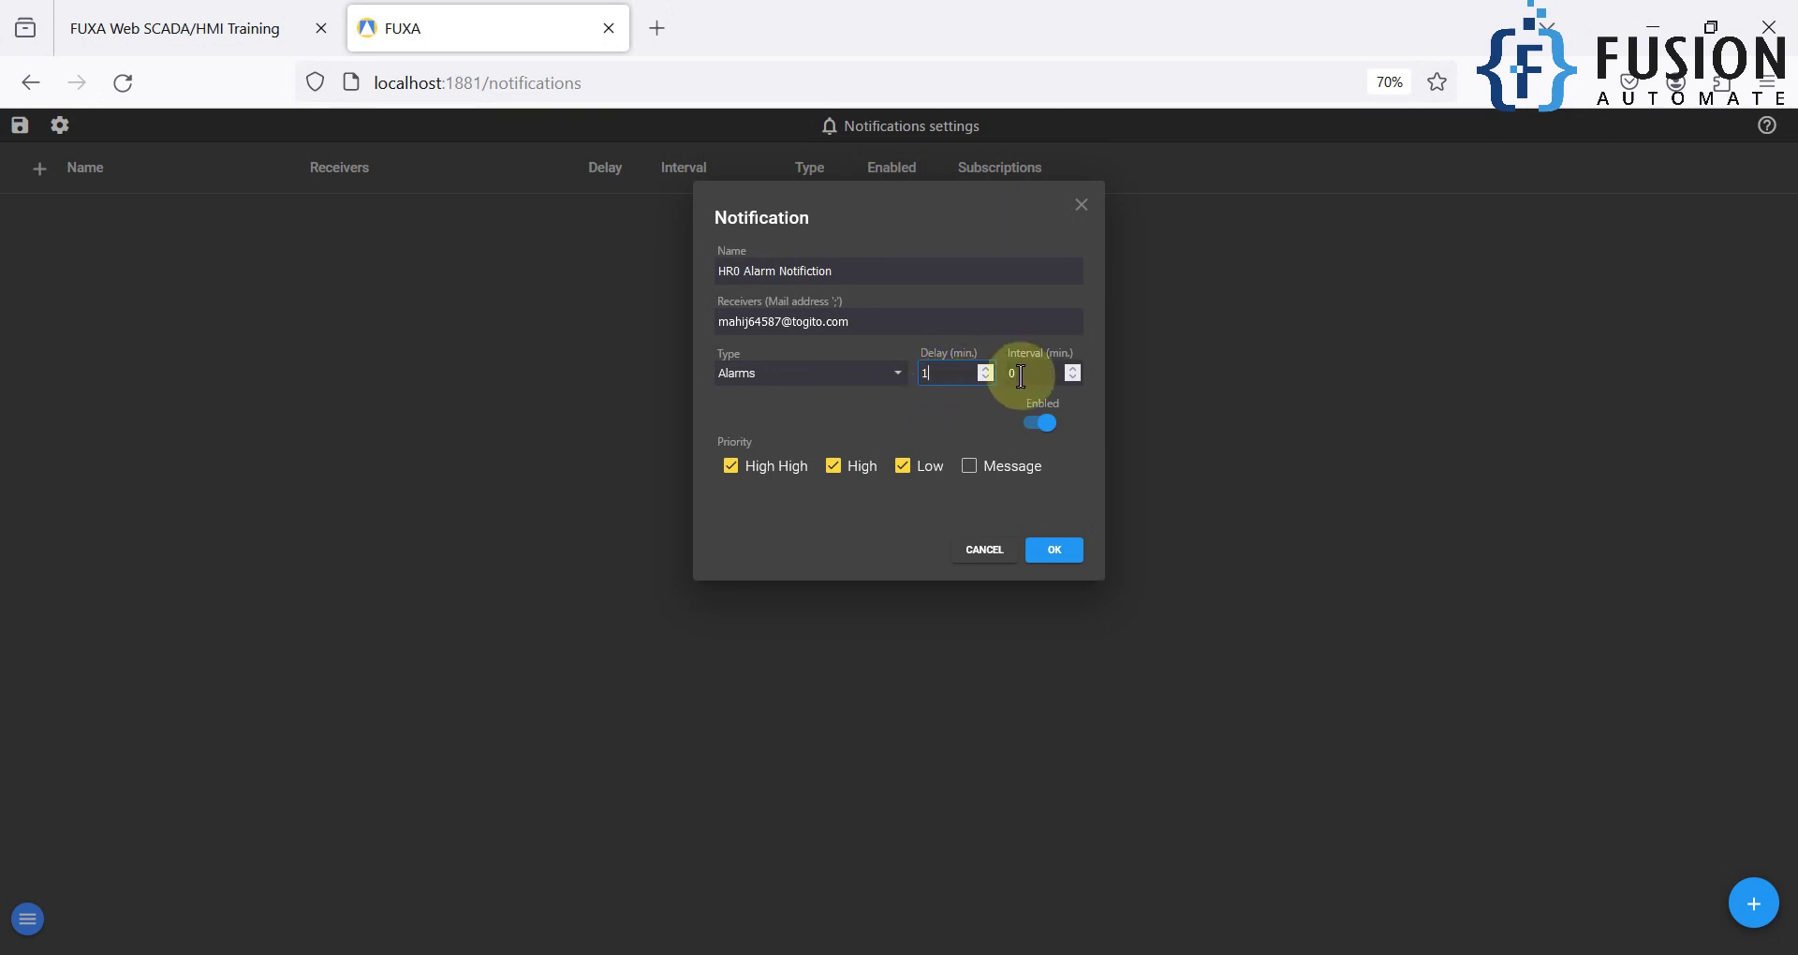
pyautogui.click(1021, 376)
pyautogui.click(959, 414)
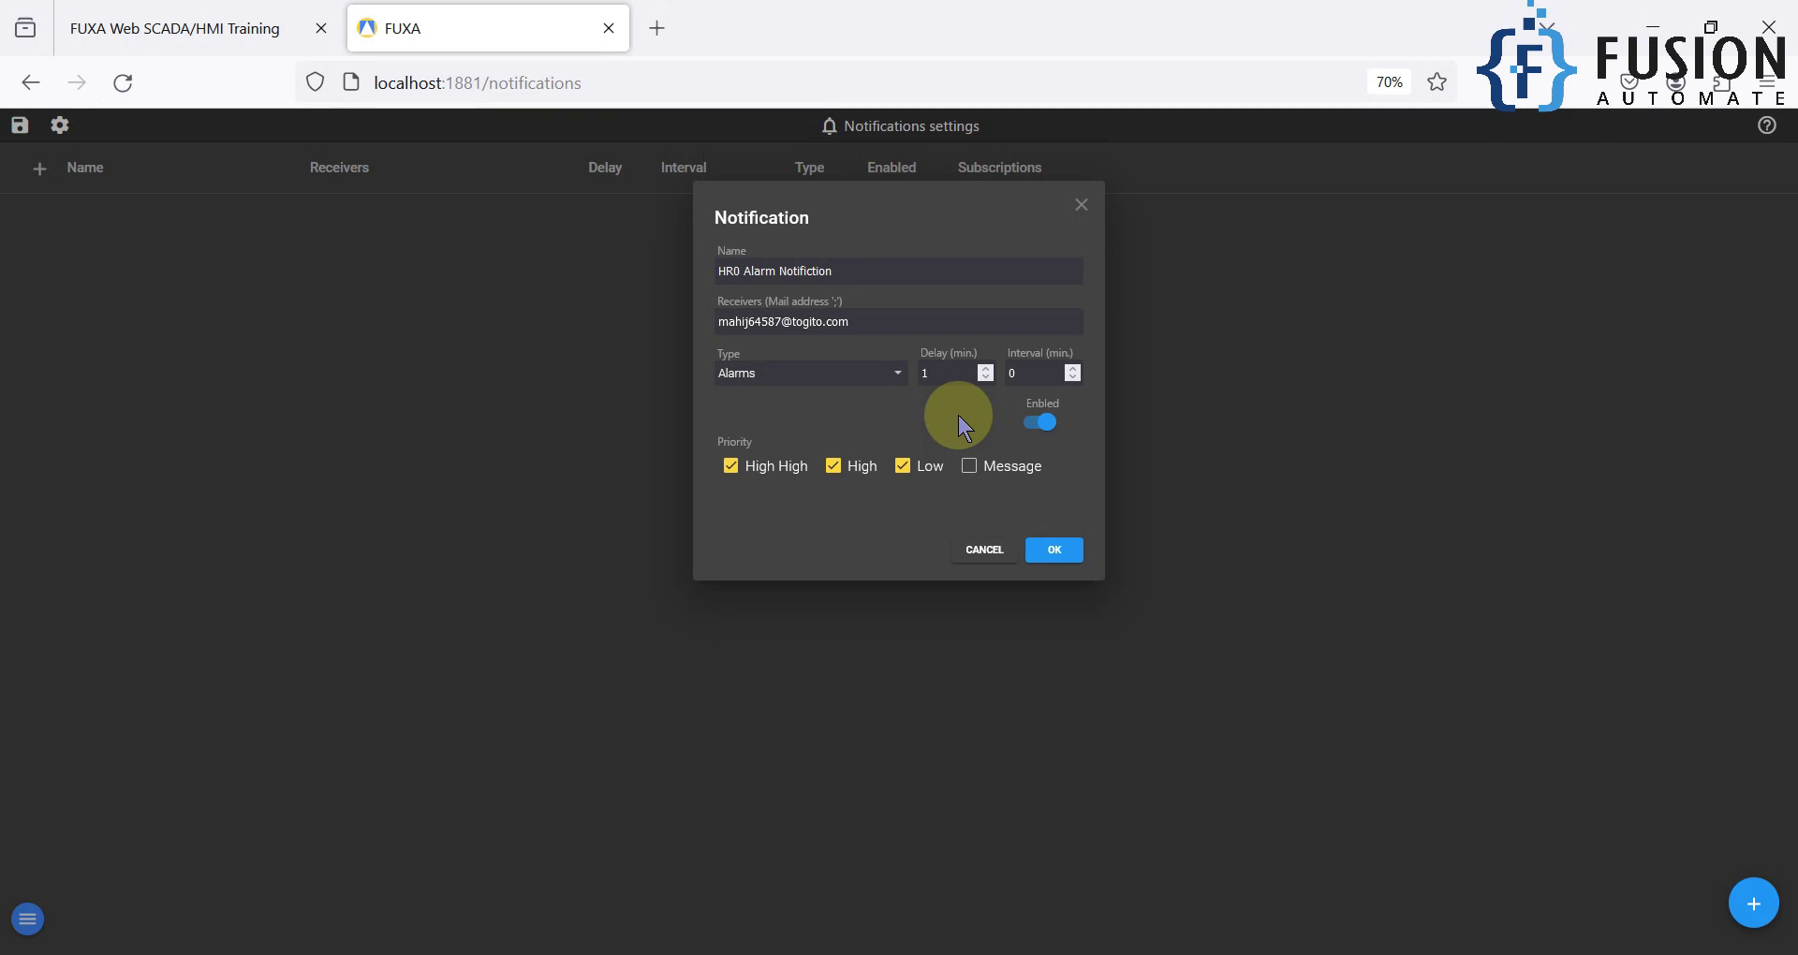
pyautogui.doubleClick(1009, 374)
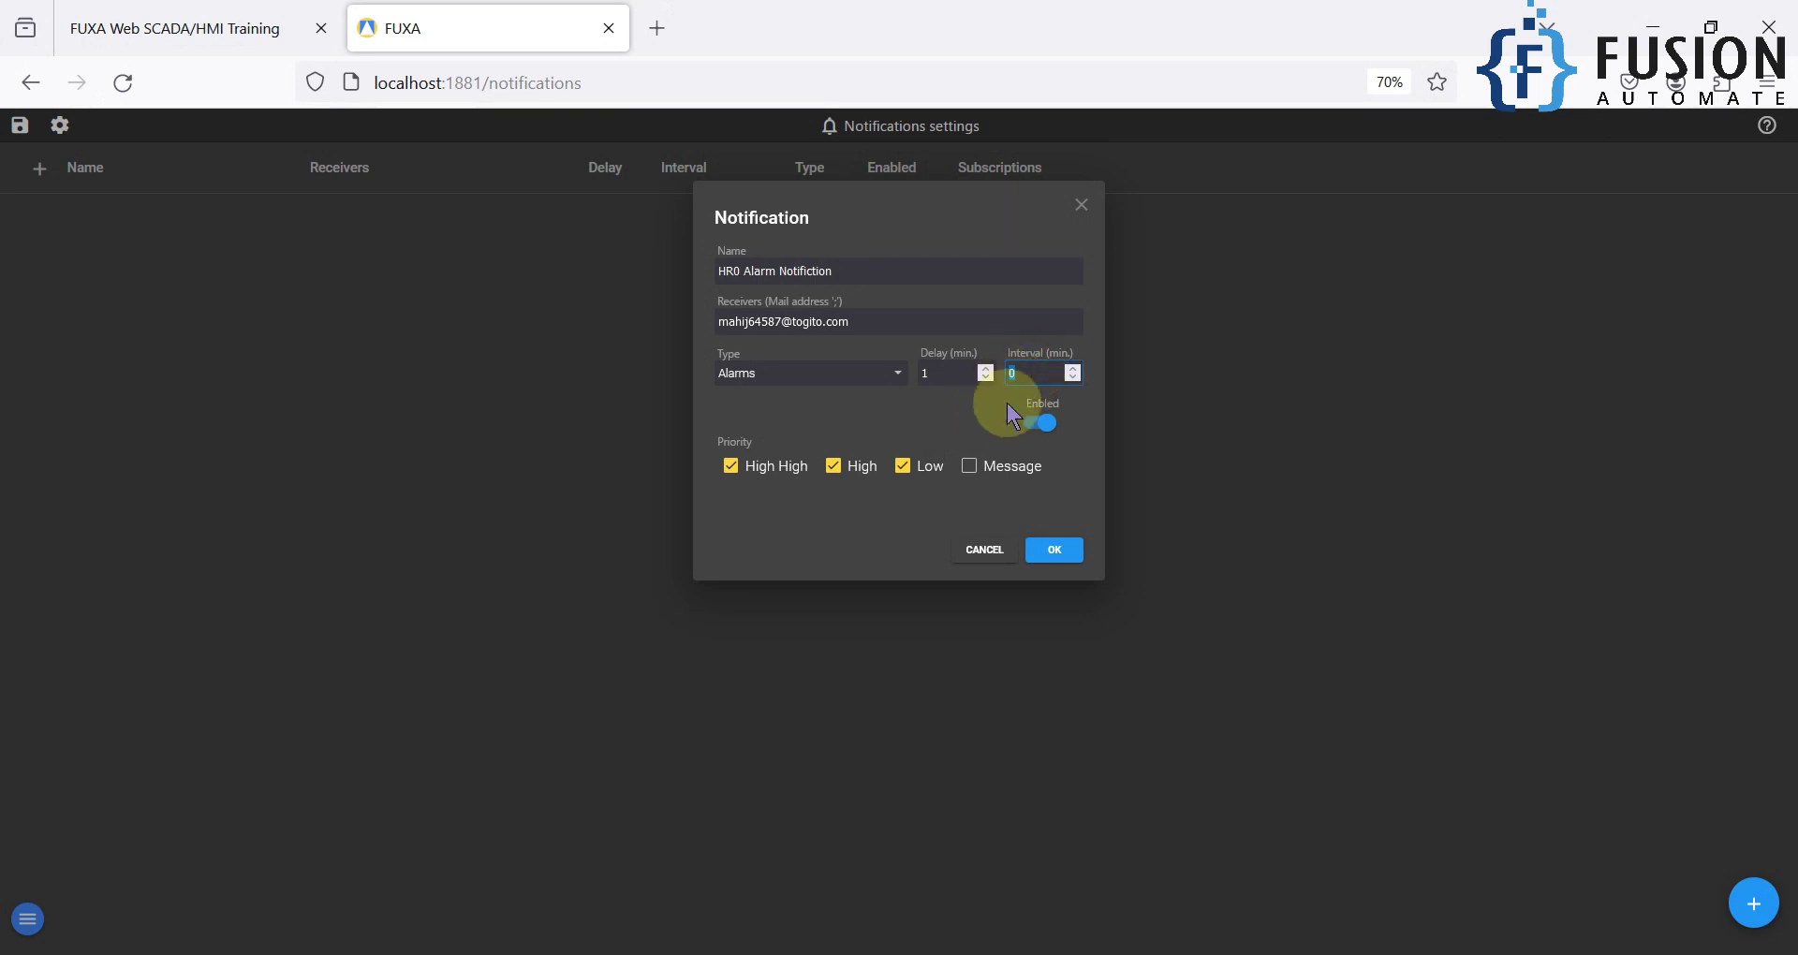
pyautogui.click(1010, 375)
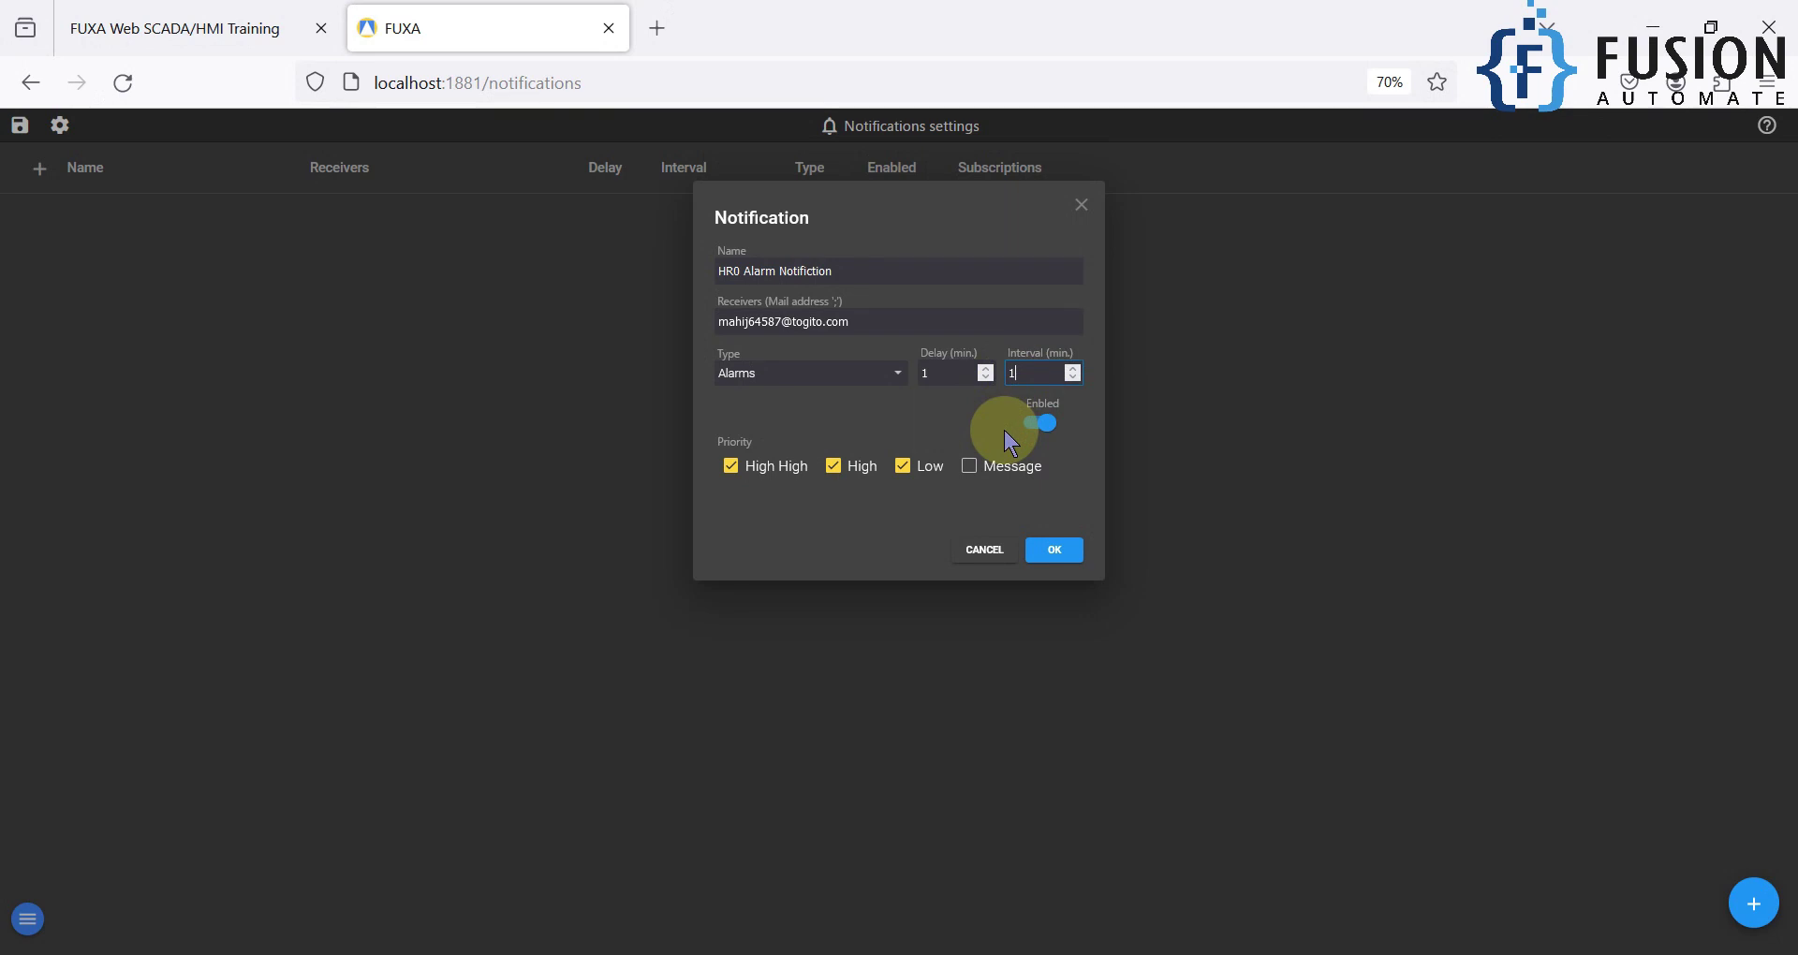
pyautogui.press('BackSpace')
pyautogui.write('5')
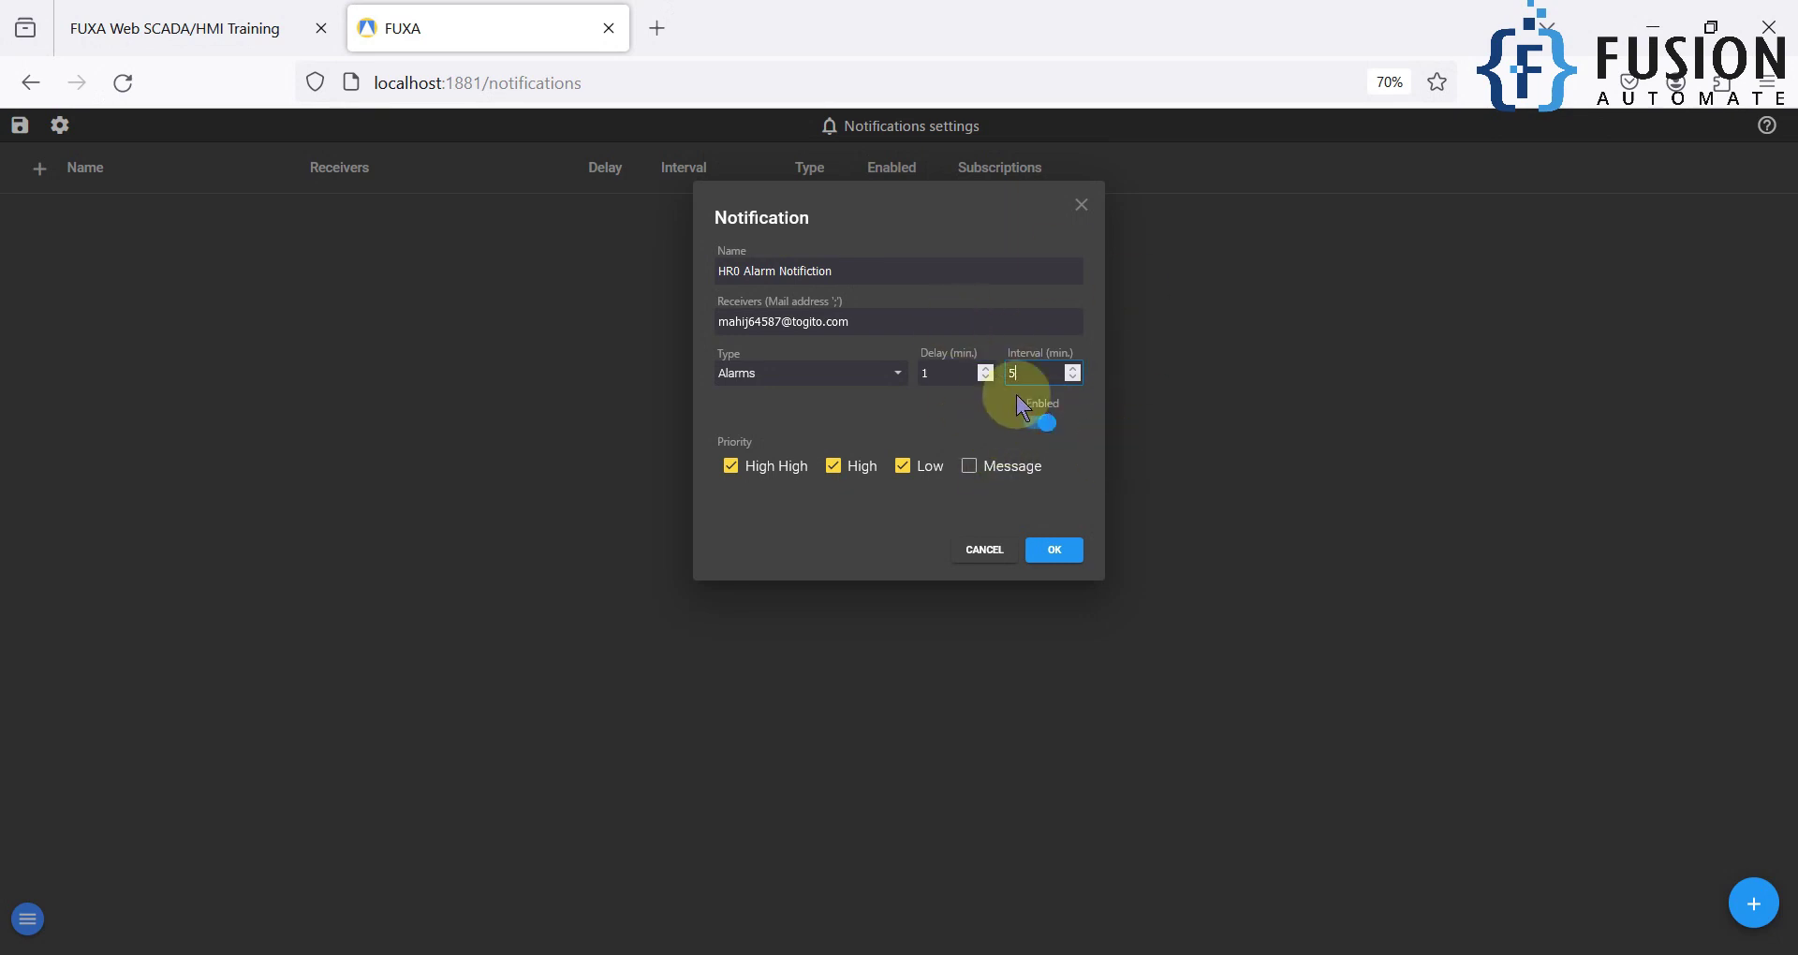
# Step: Save the HR0 notification to the list and save the project
pyautogui.click(1056, 551)
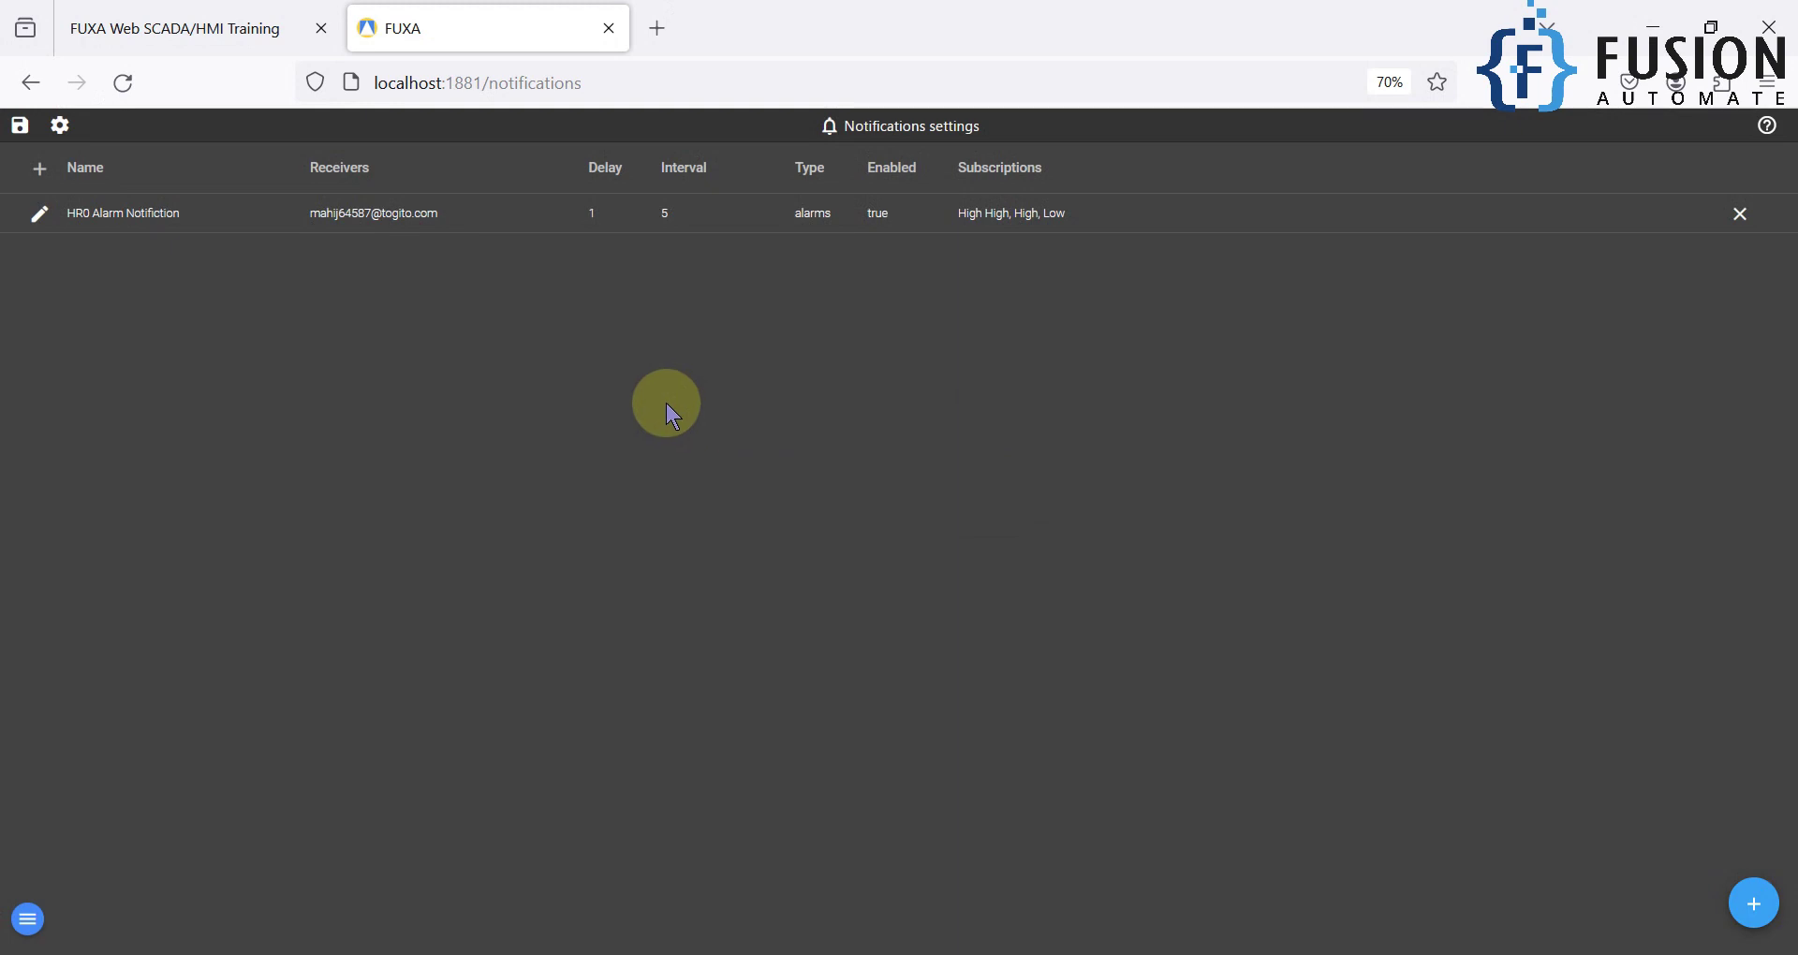
pyautogui.click(19, 125)
pyautogui.click(54, 196)
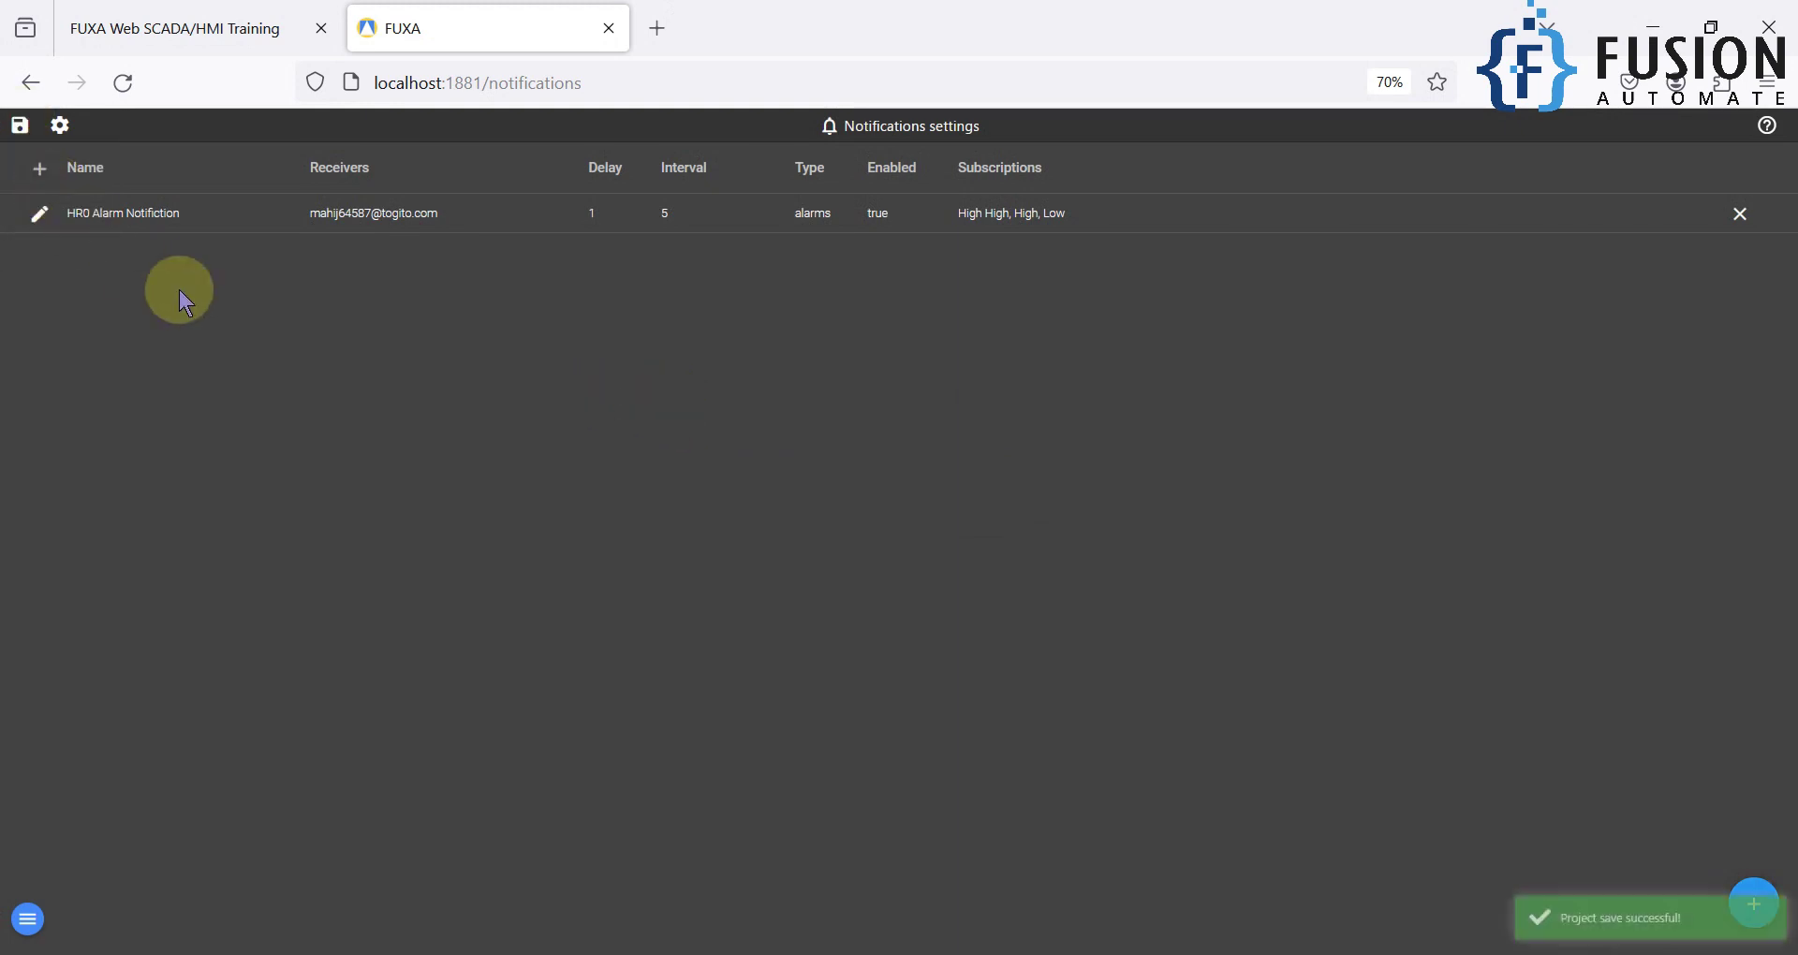
# Step: Review the HR0 alarm's High High, High and Low thresholds, then cancel without changes
pyautogui.click(75, 128)
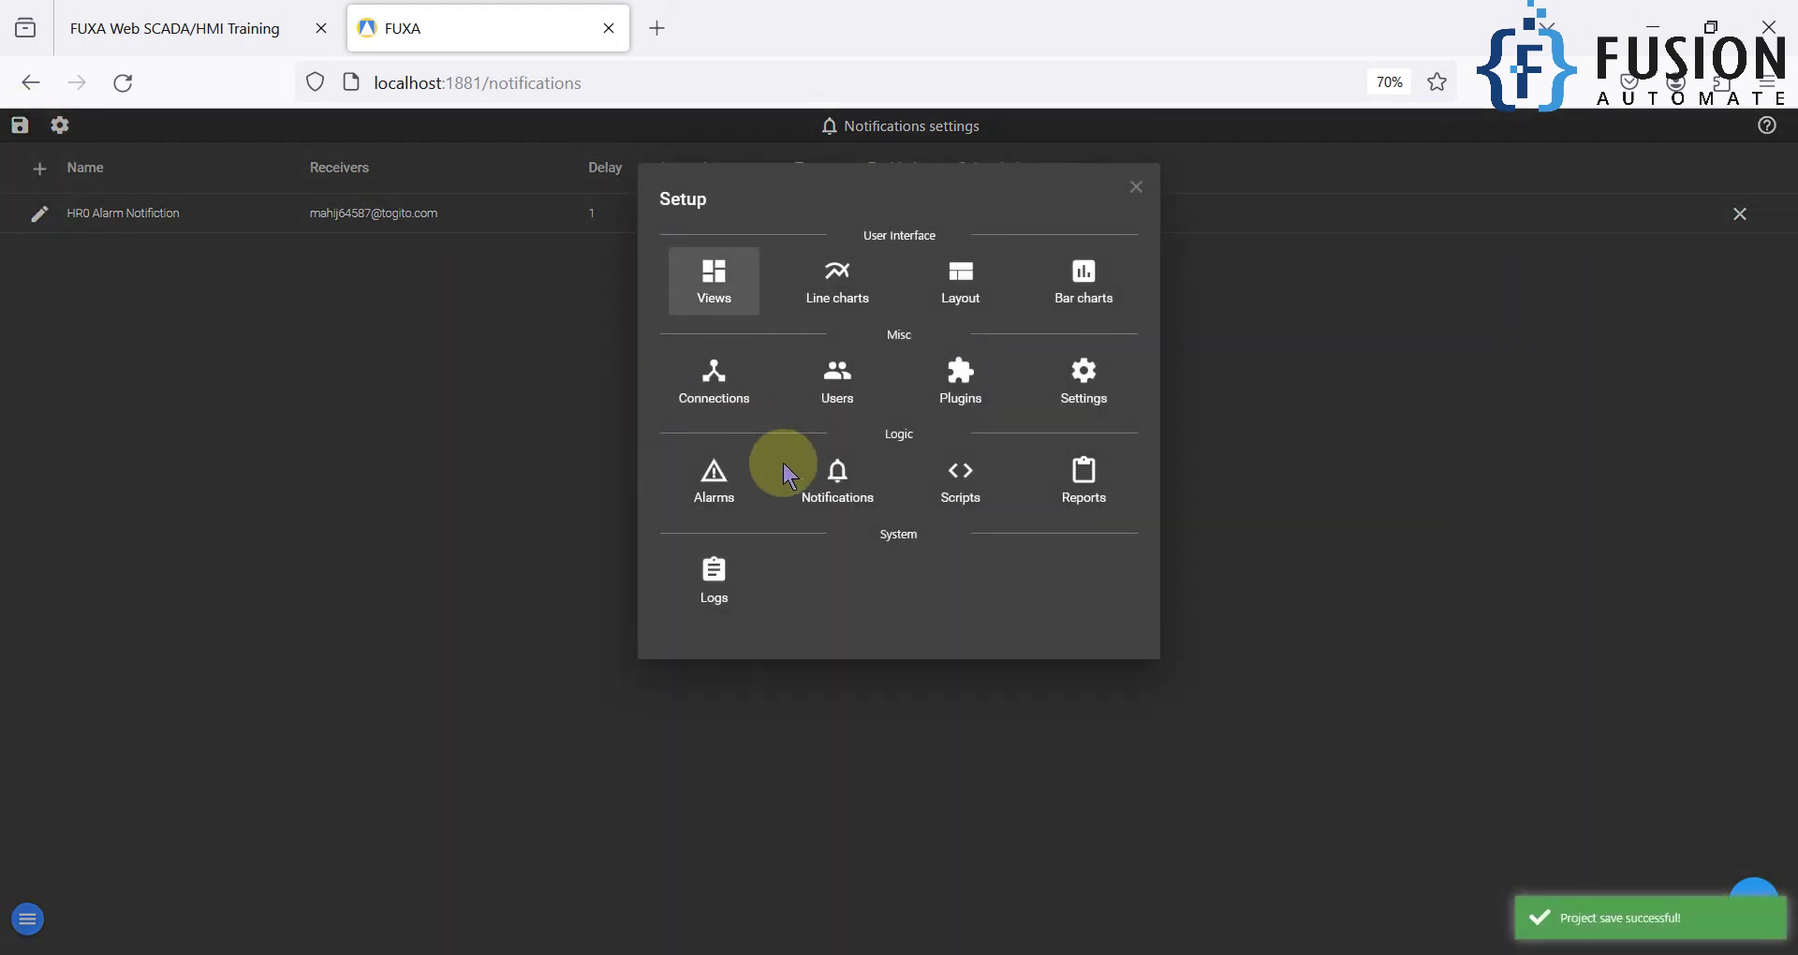
pyautogui.click(746, 475)
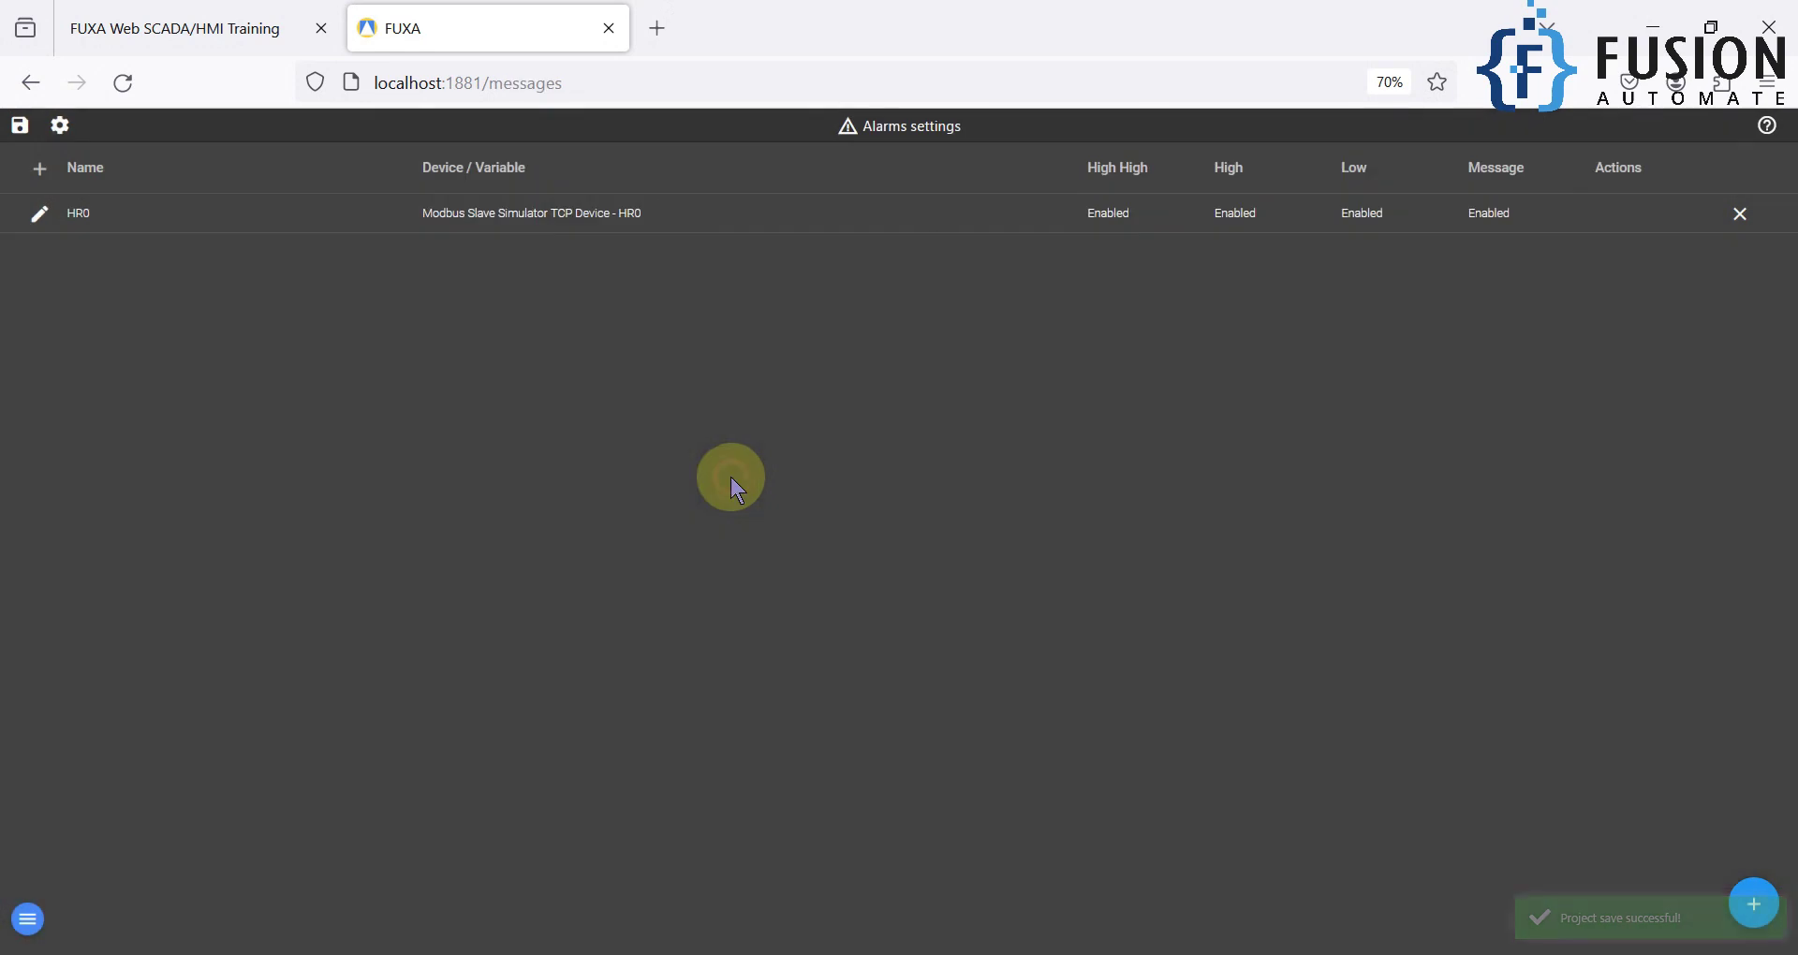
pyautogui.click(39, 213)
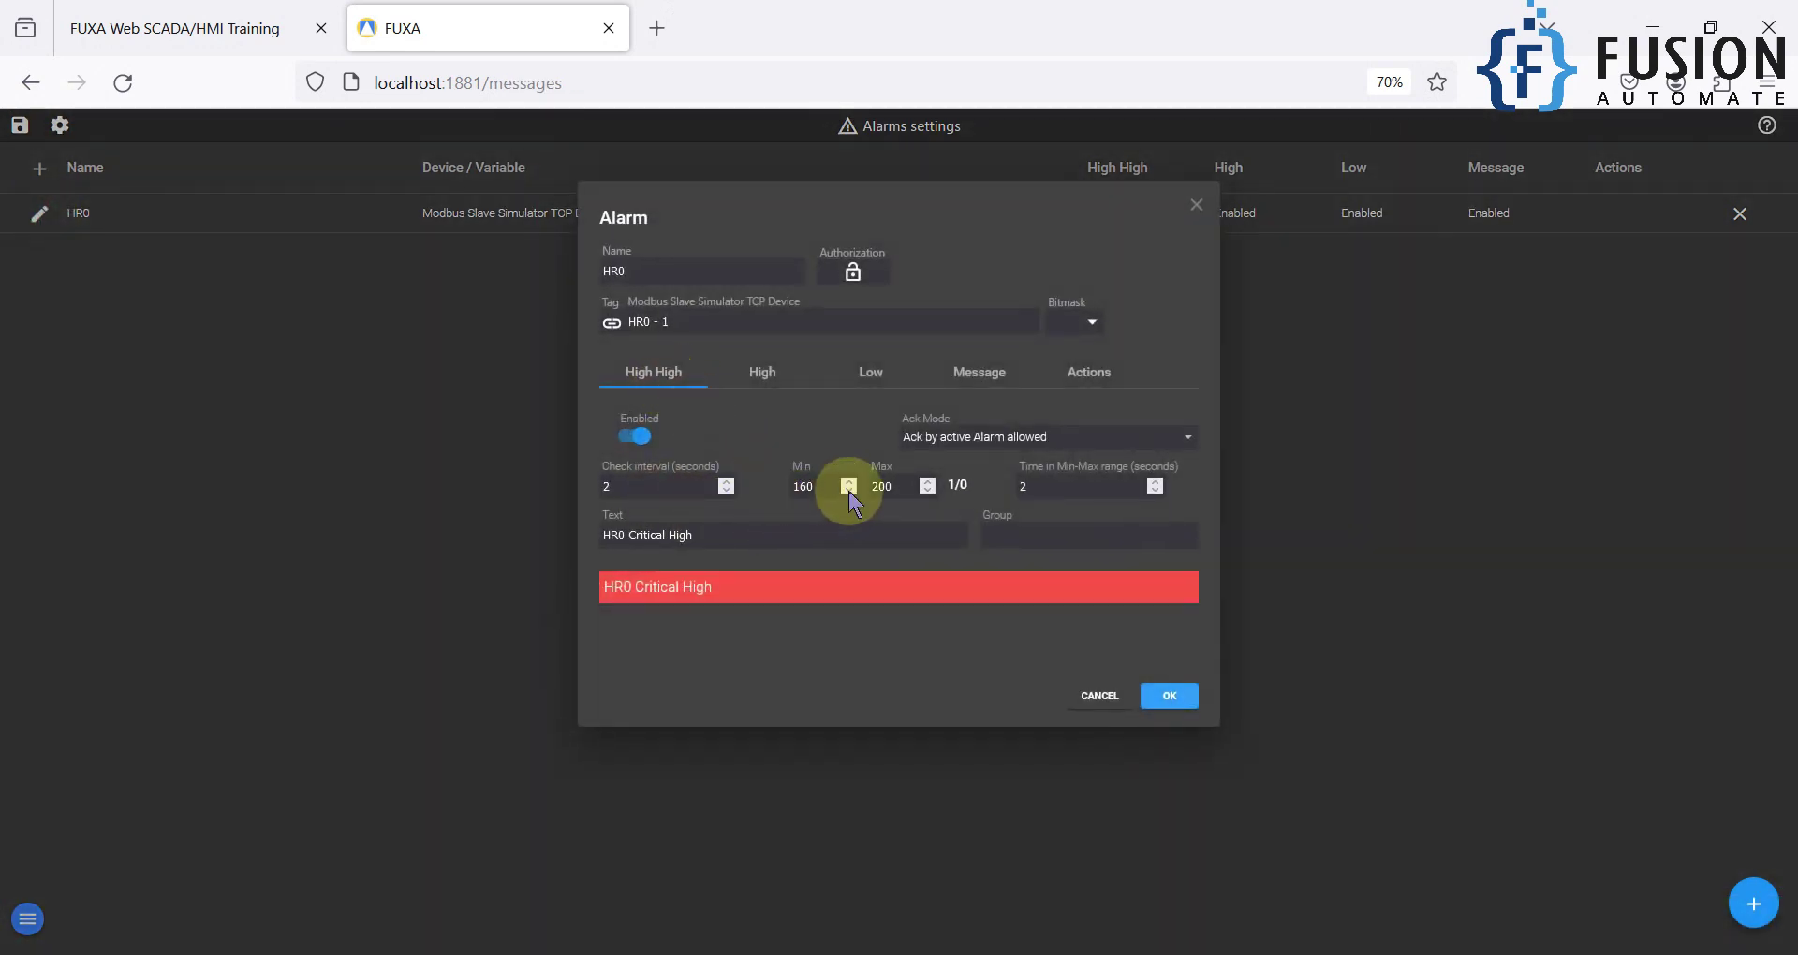
pyautogui.click(763, 373)
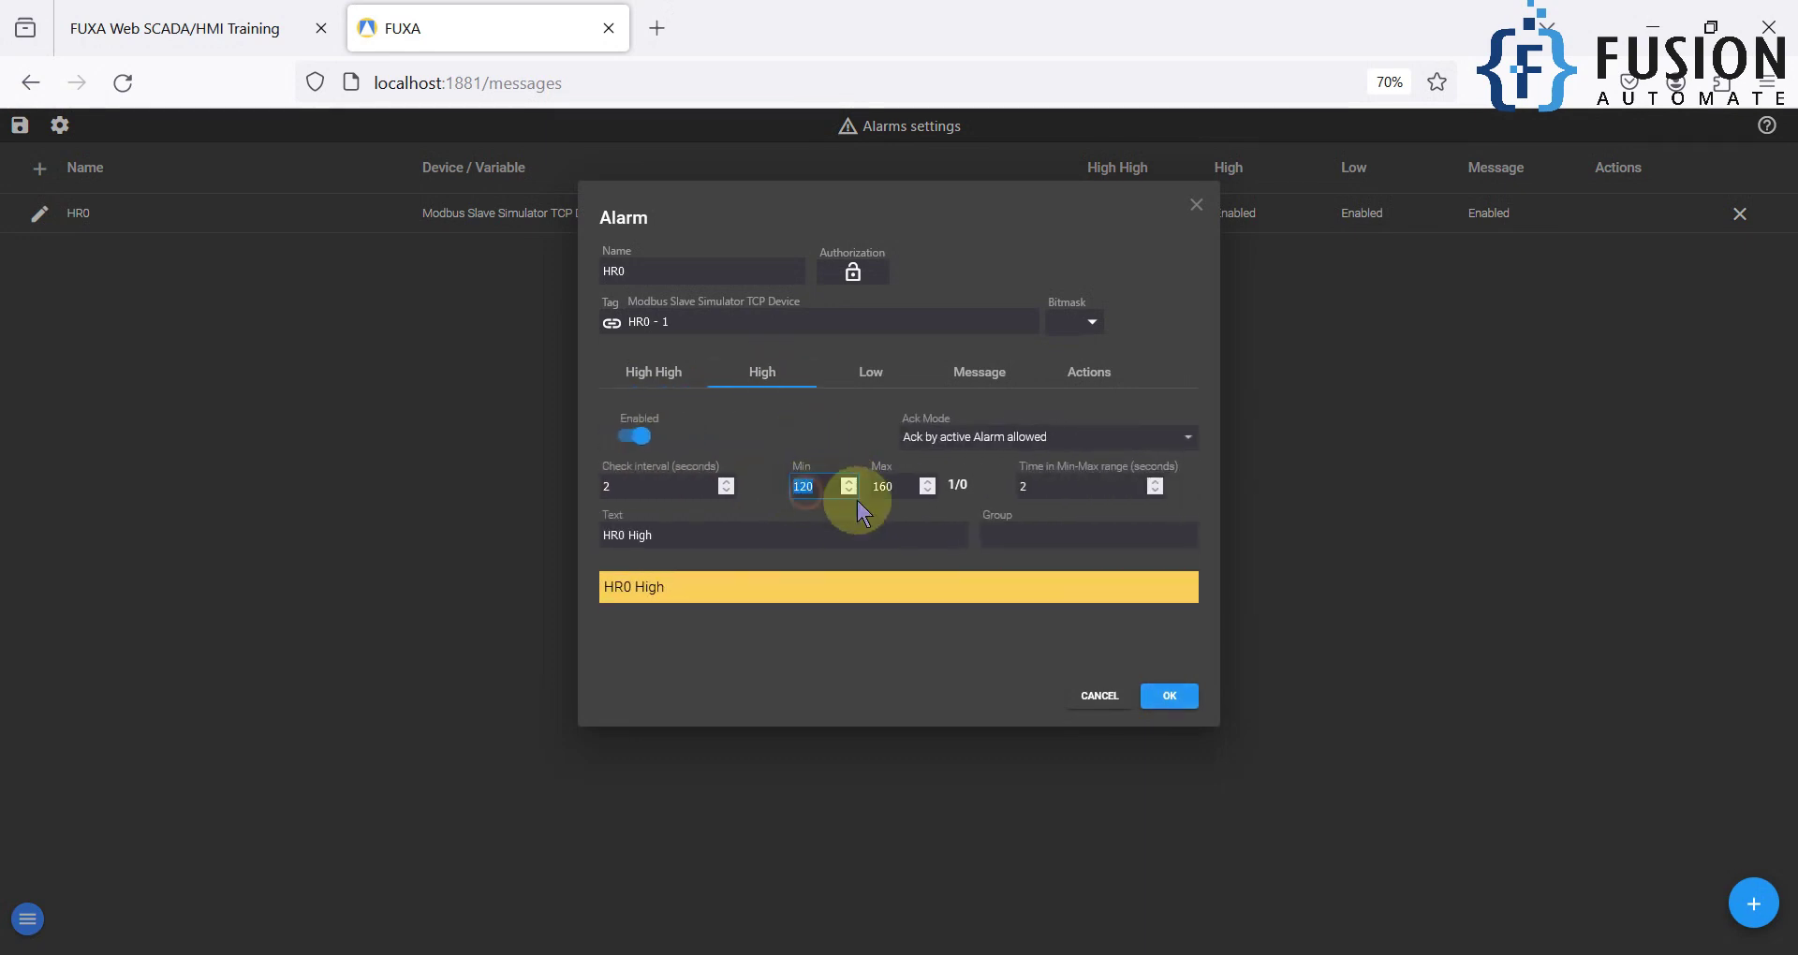
pyautogui.click(871, 374)
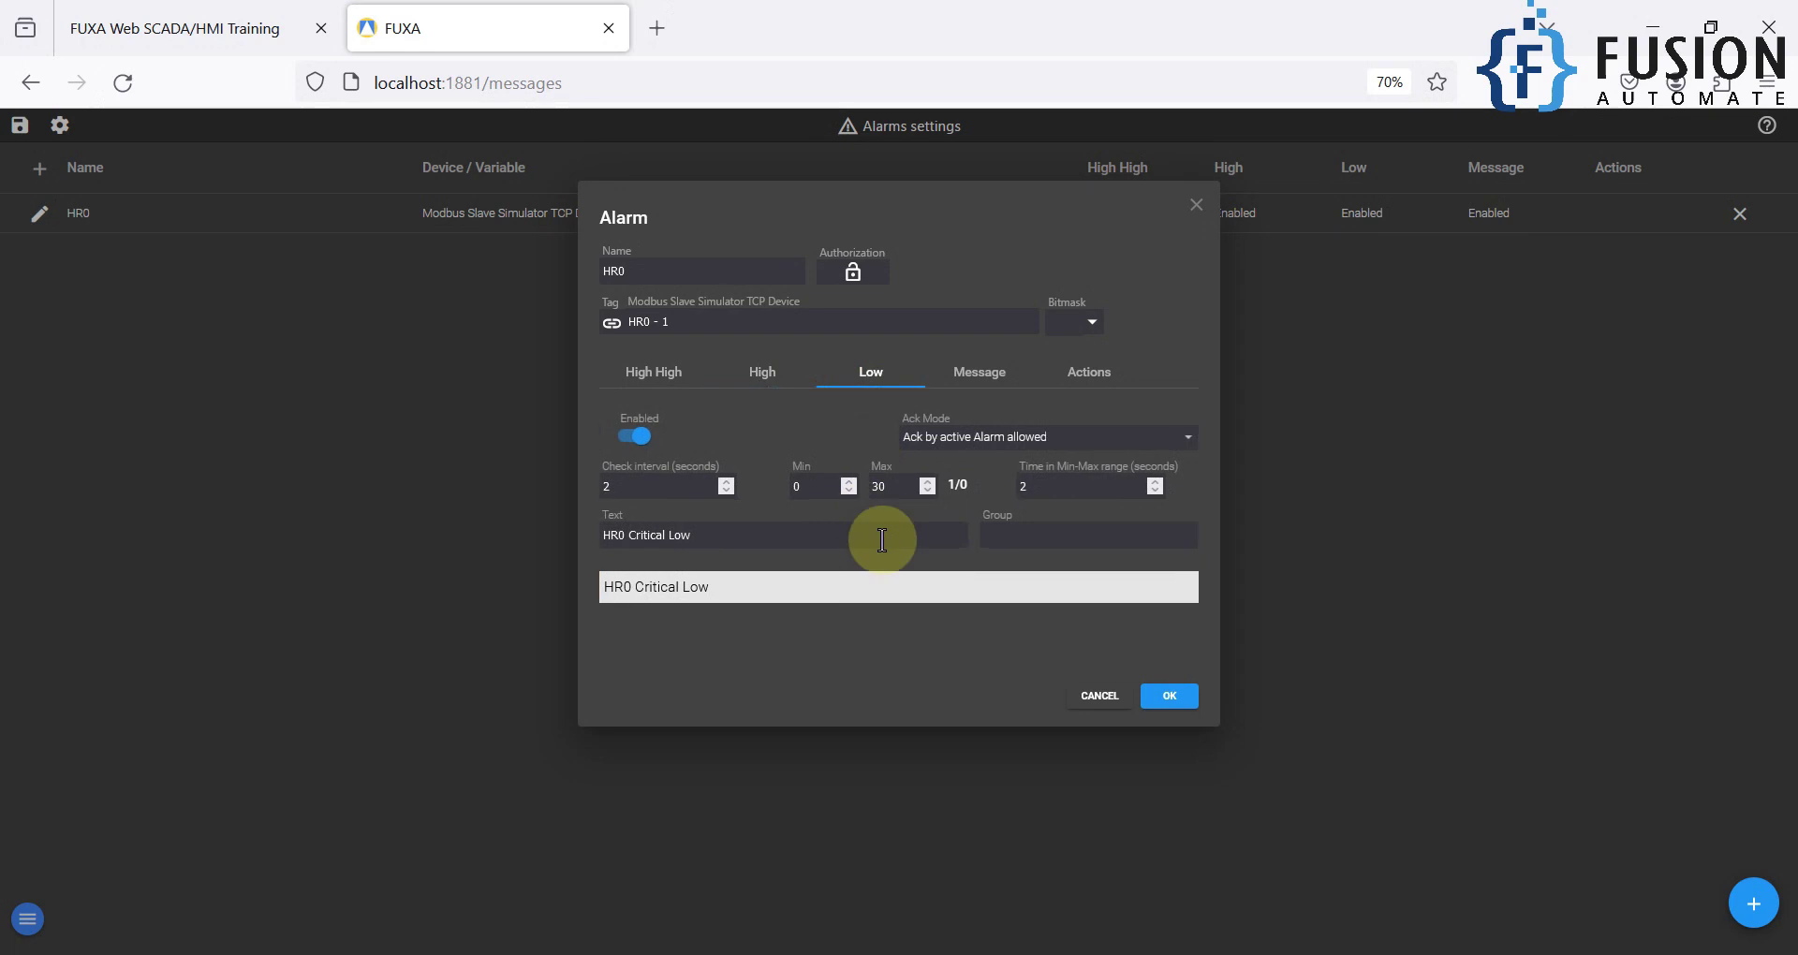
pyautogui.click(1098, 694)
pyautogui.click(25, 918)
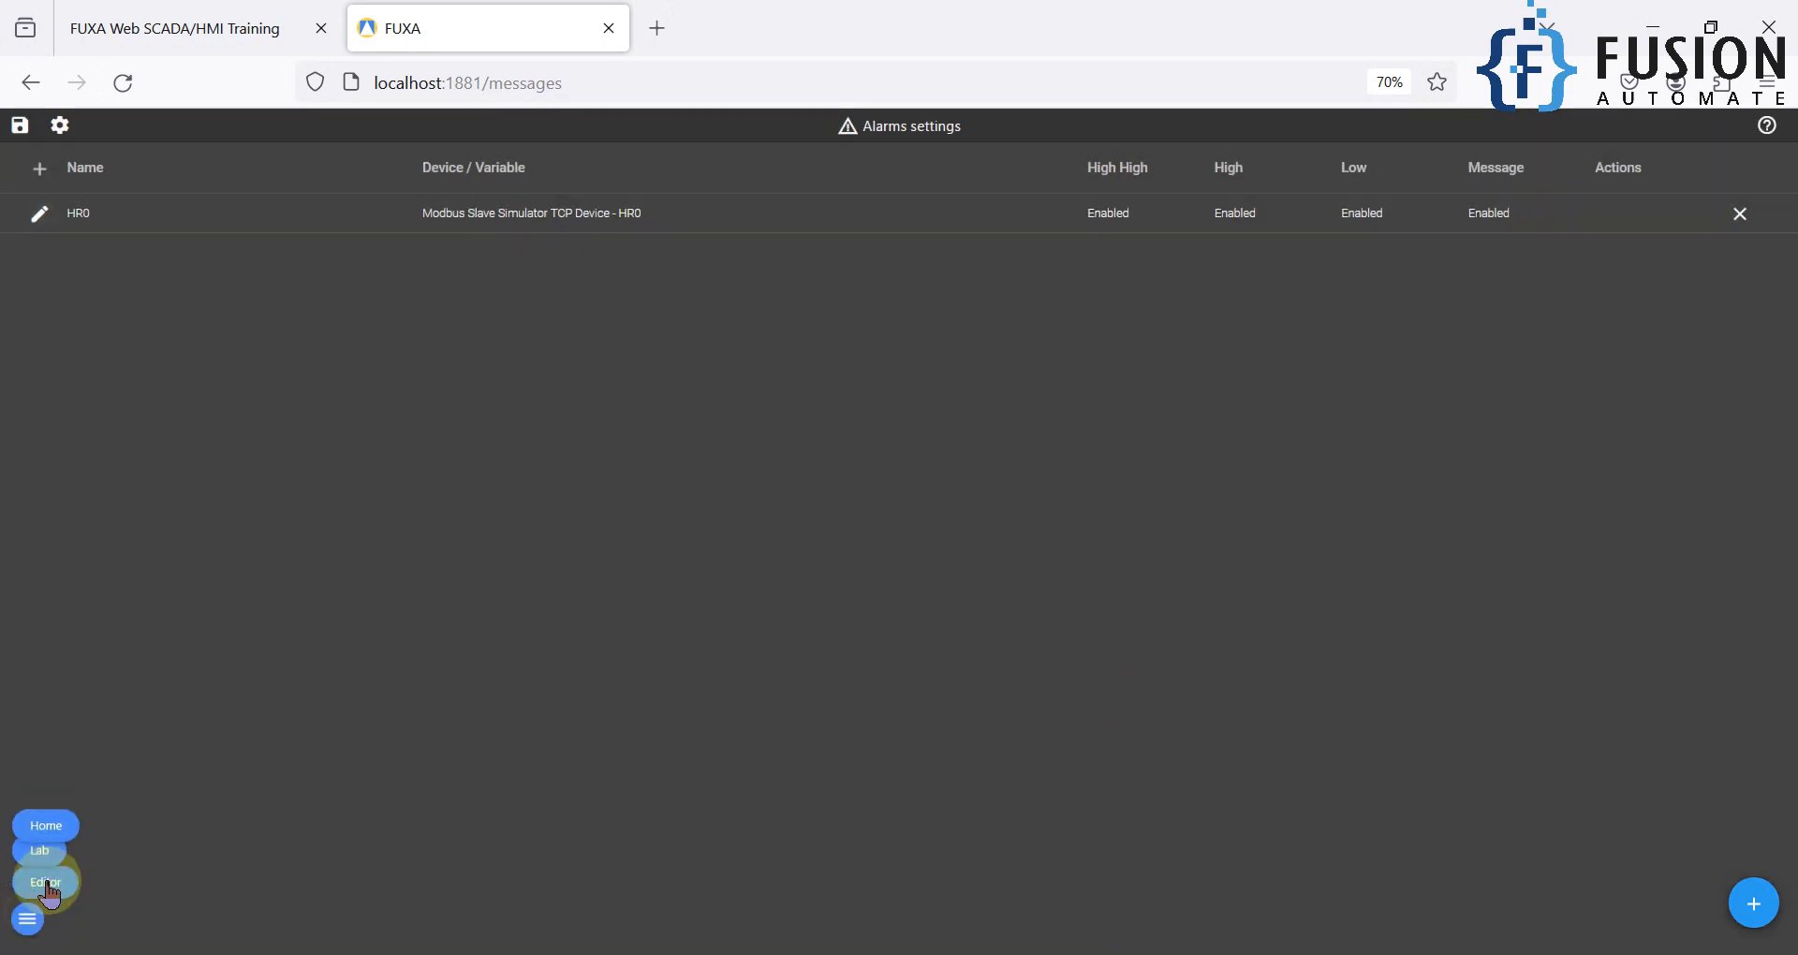
# Step: Show the FUXA home view docked on the left beside the Temp Mail inbox
pyautogui.click(44, 799)
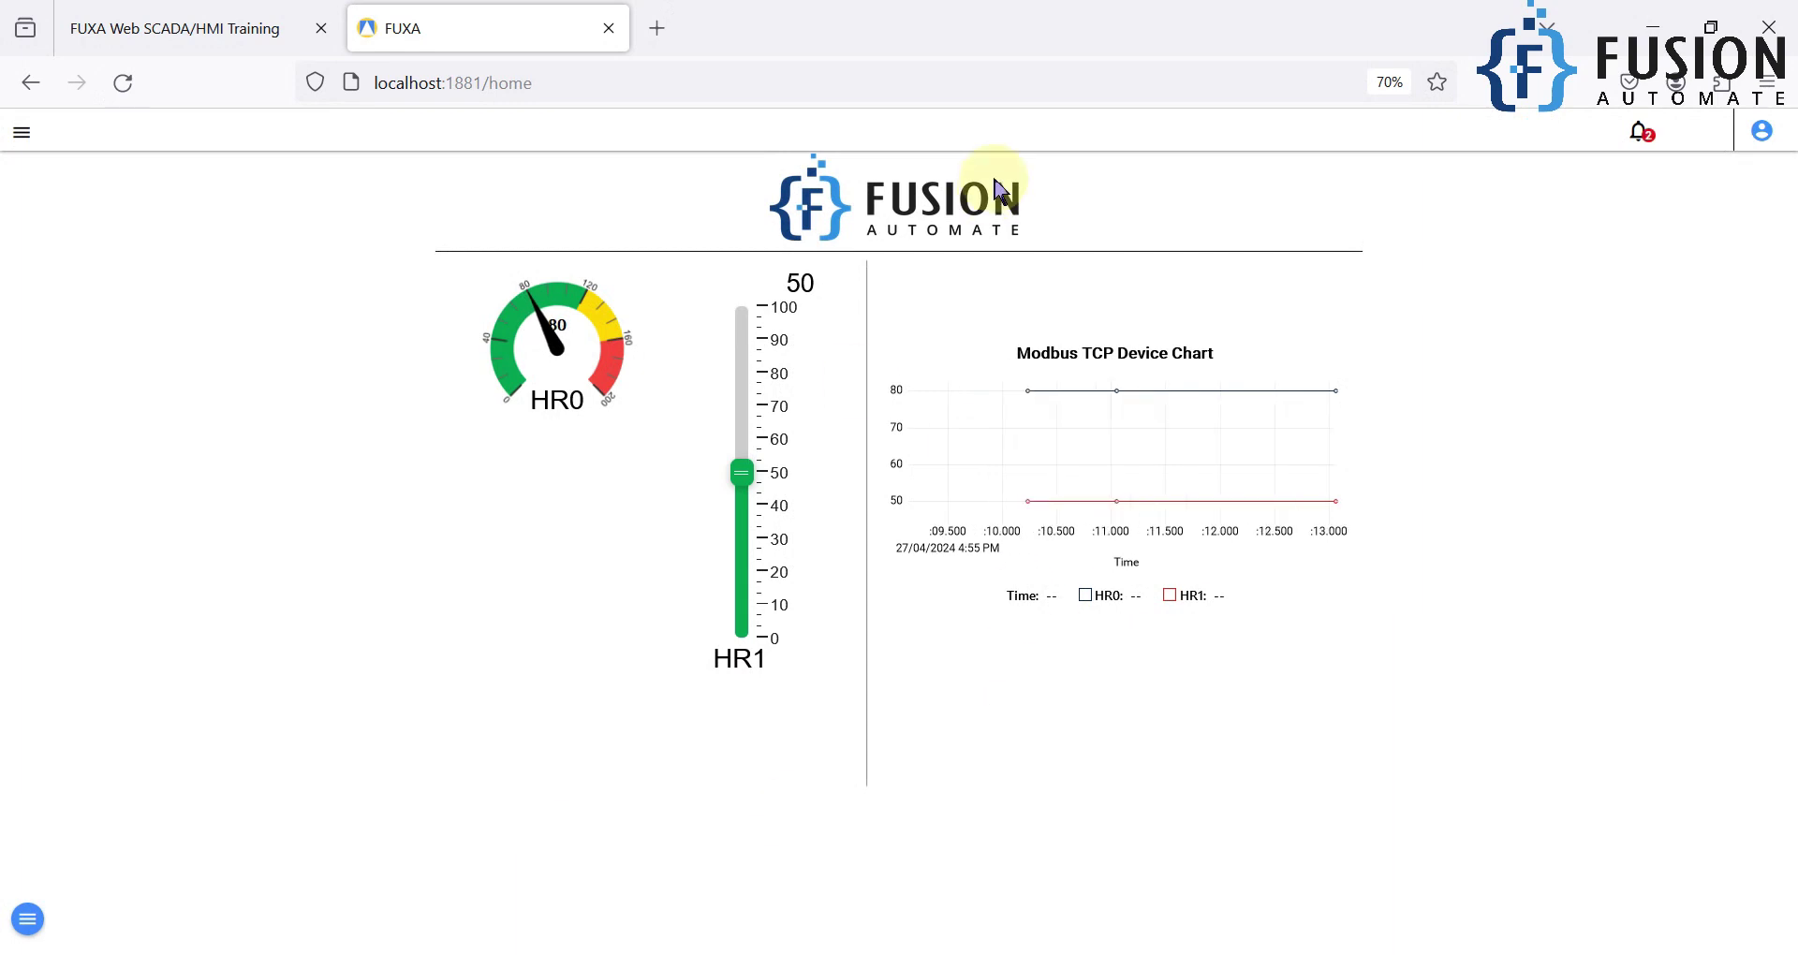
pyautogui.moveTo(1003, 40); pyautogui.dragTo(5, 484)
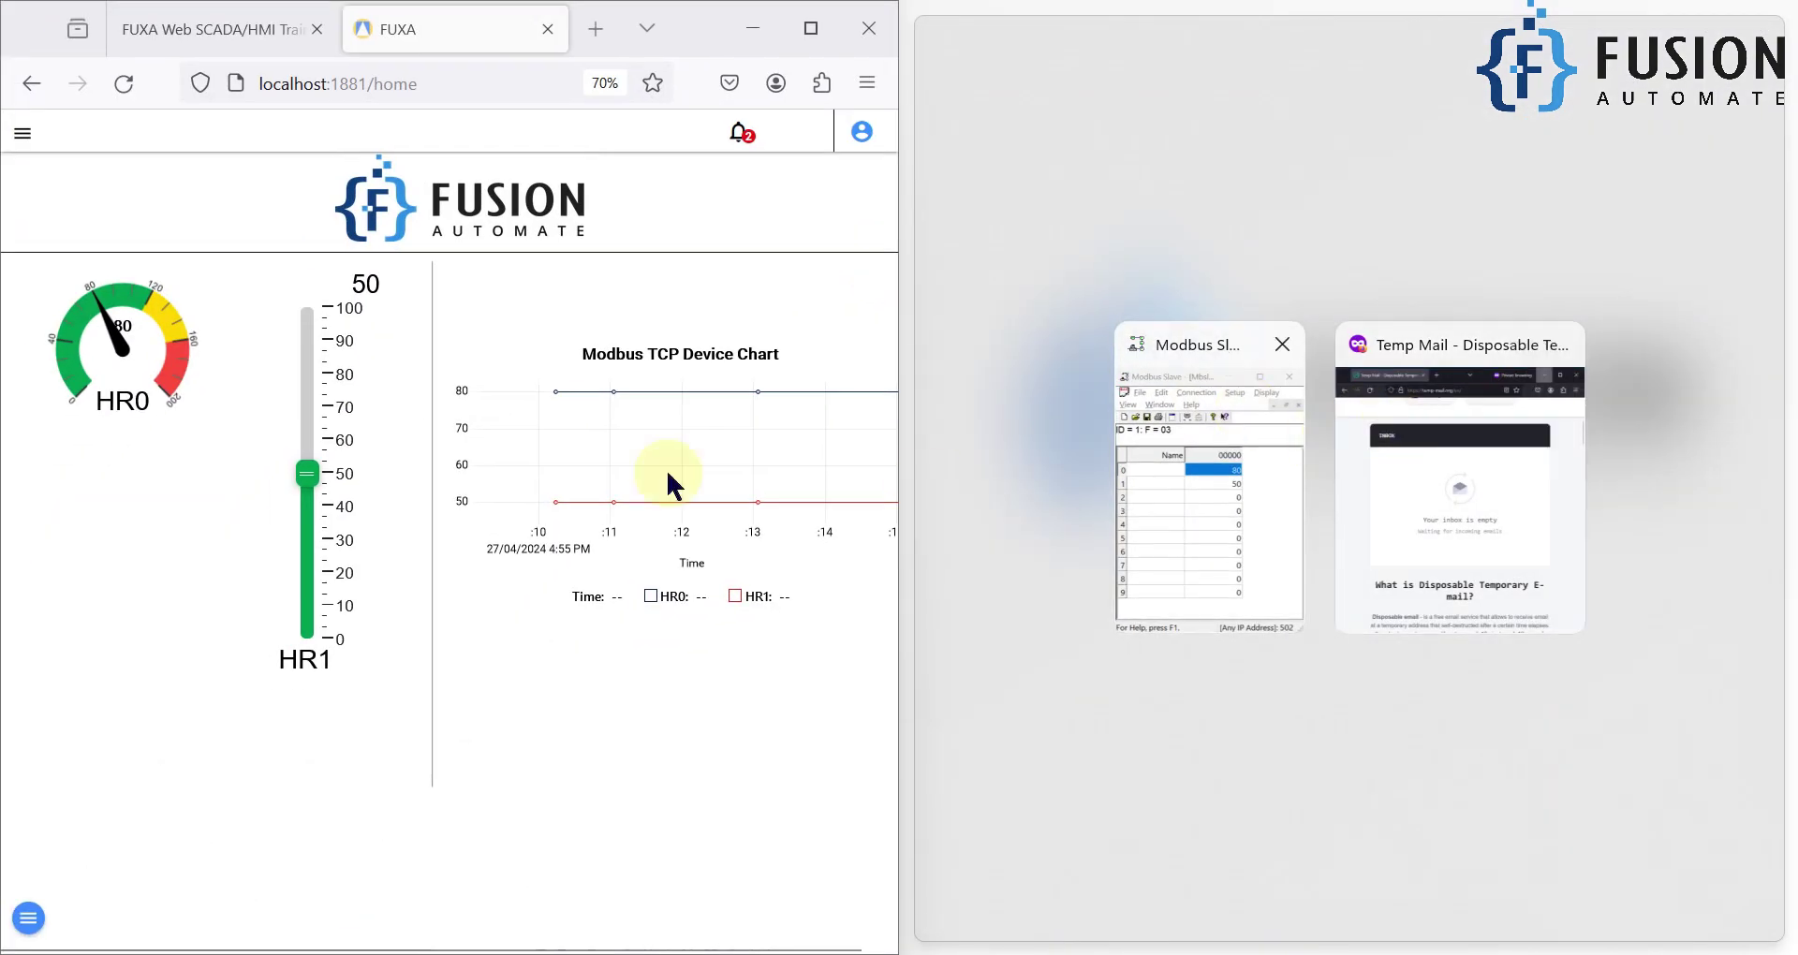
pyautogui.click(1392, 406)
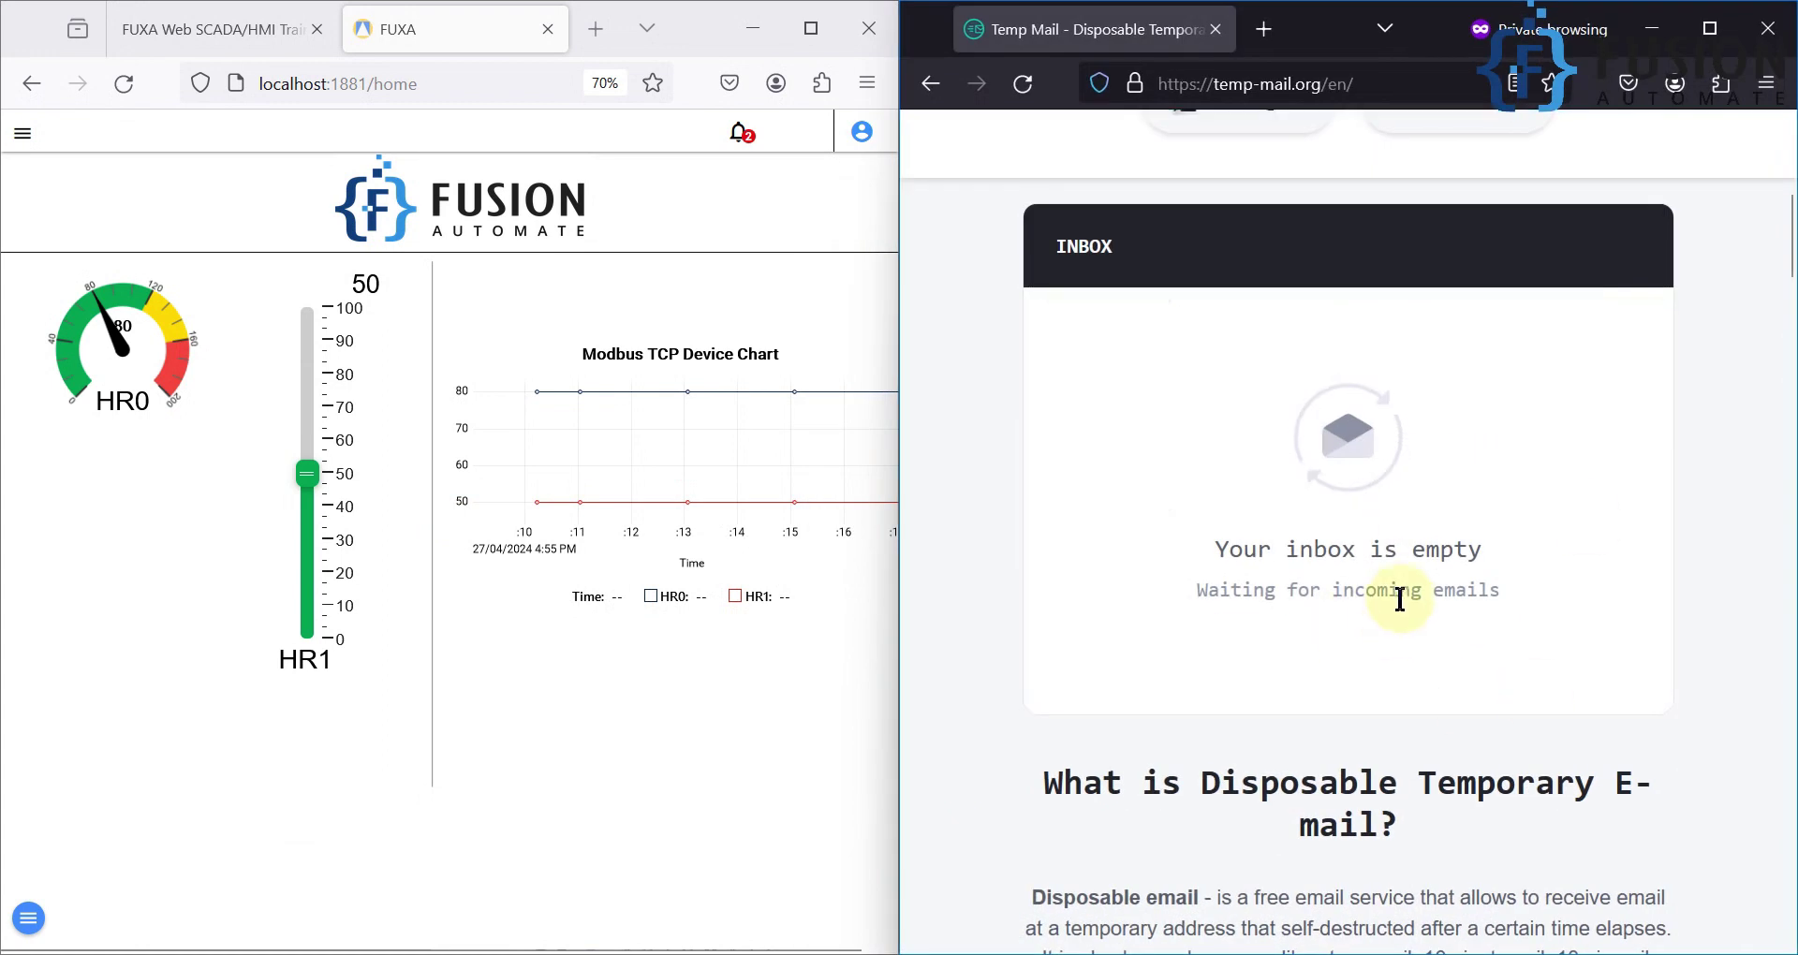
pyautogui.scroll(3, 1393, 590)
pyautogui.scroll(-2, 1392, 590)
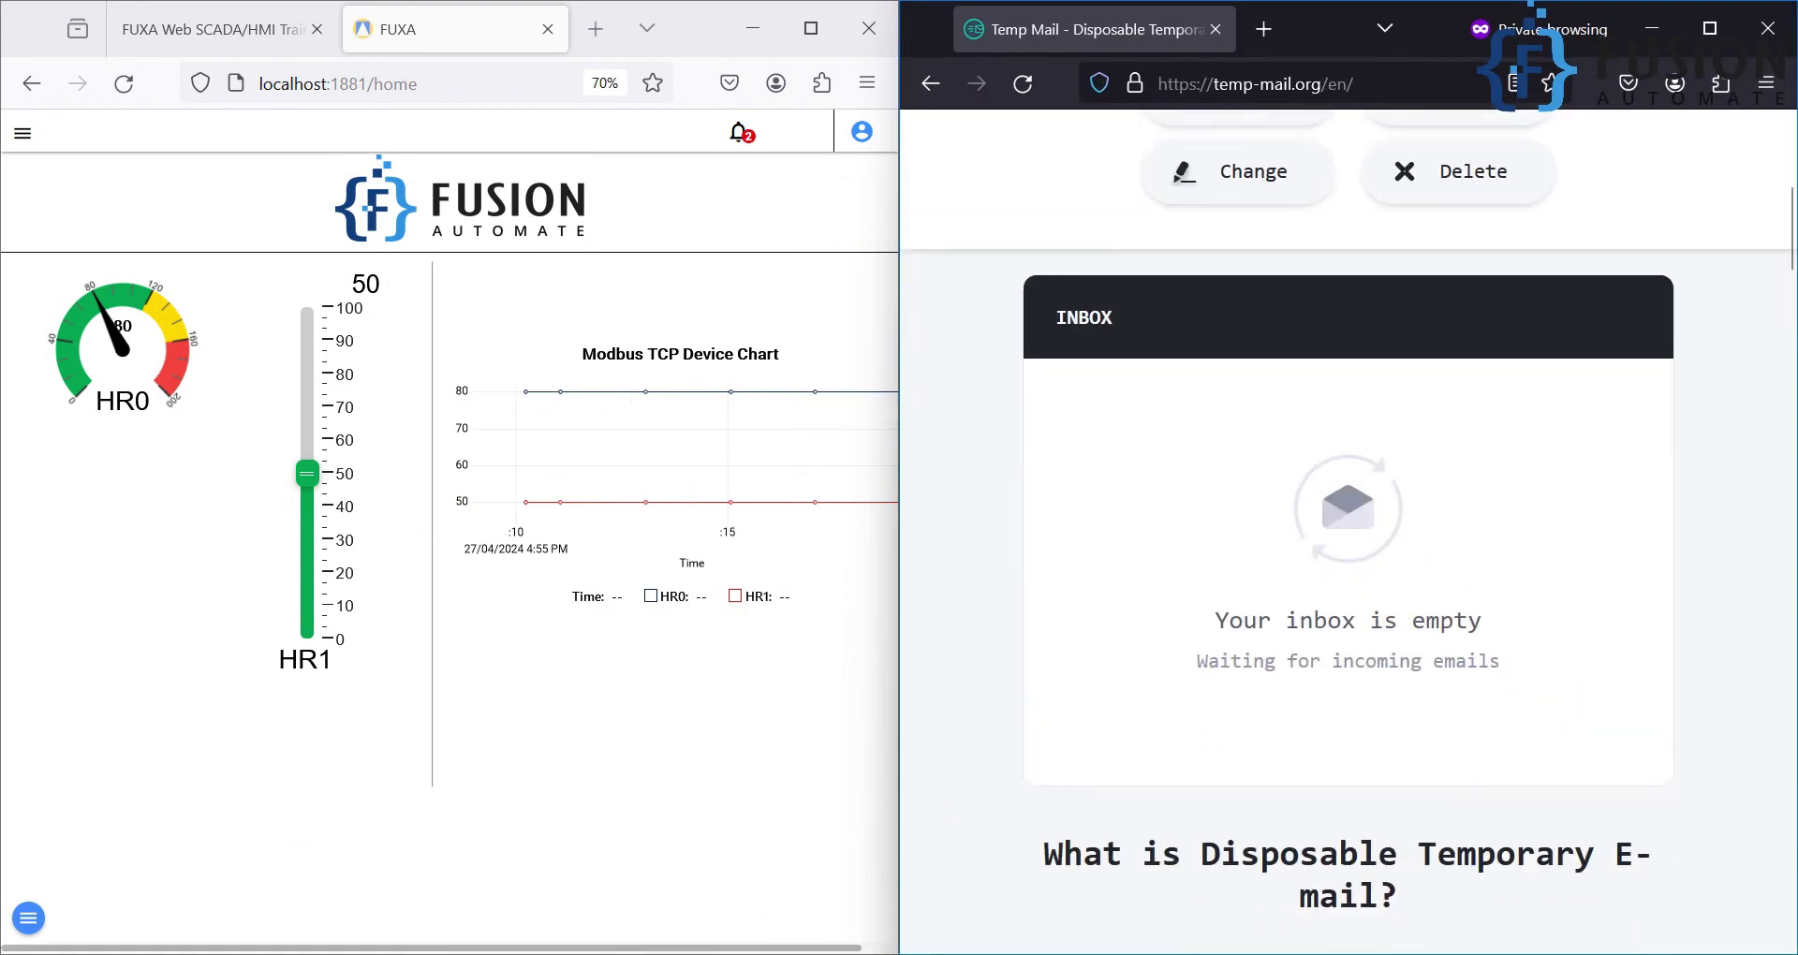
# Step: Set register 0 (HR0) to 180 in the Modbus Slave simulator
pyautogui.hotkey('alt', 'Tab')
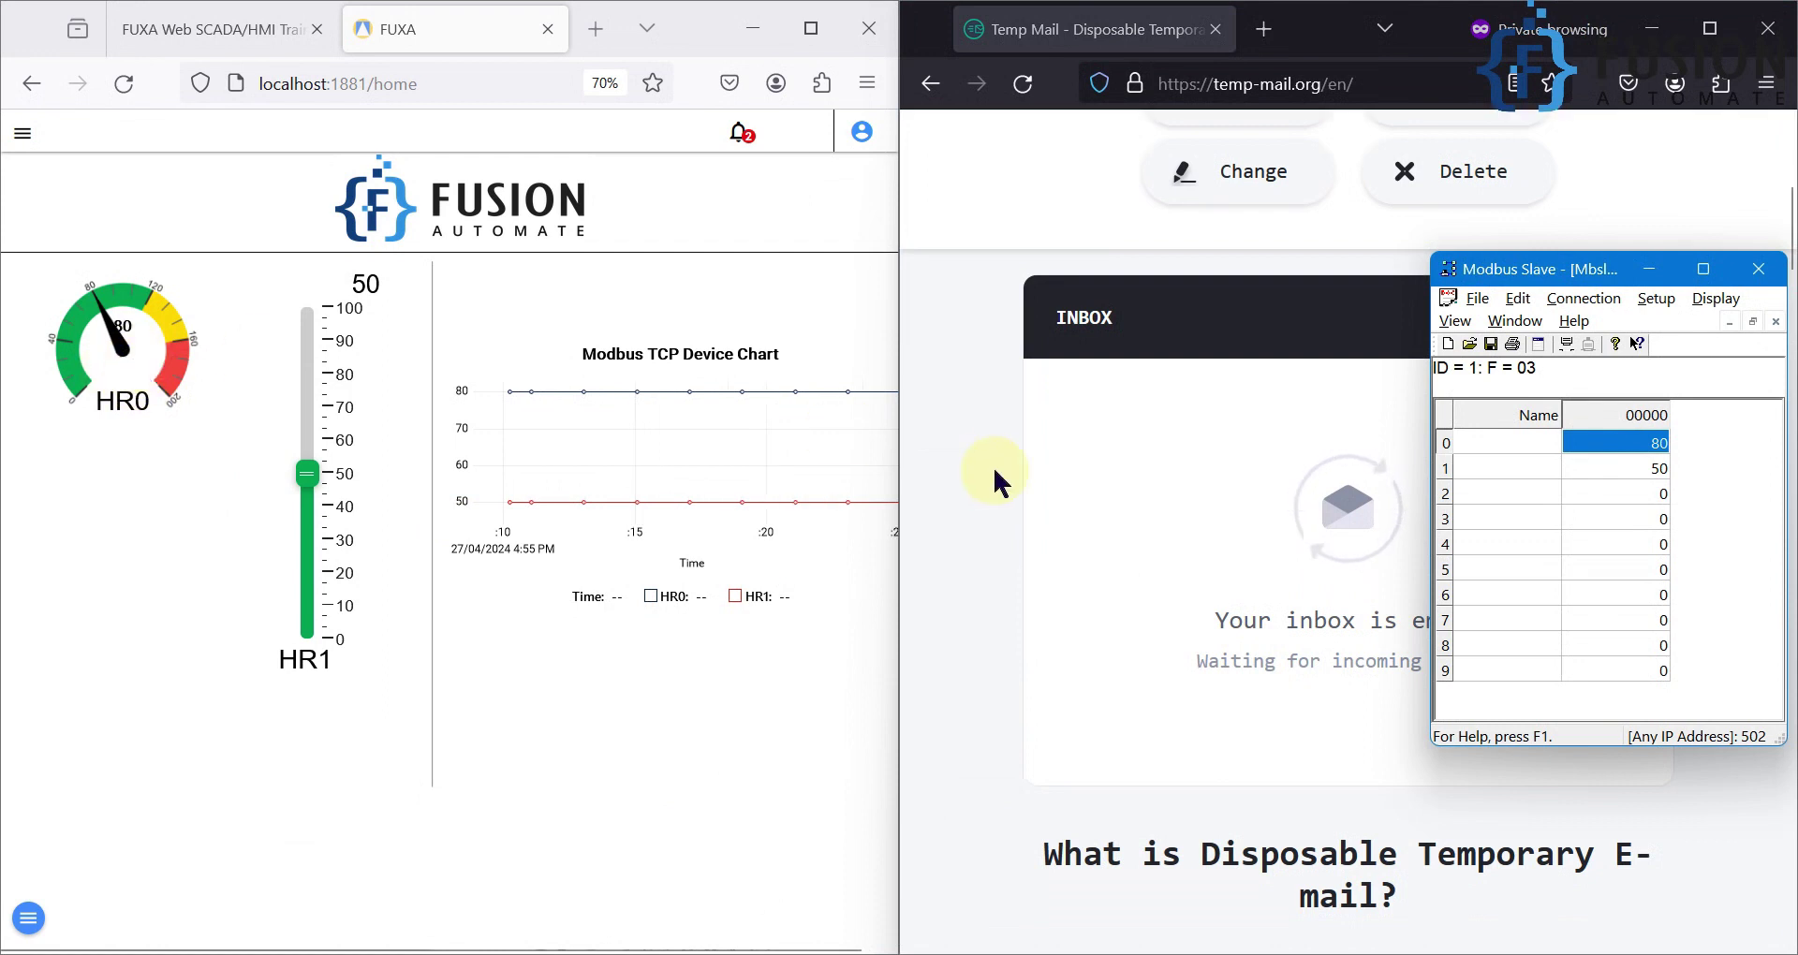
pyautogui.doubleClick(1624, 444)
pyautogui.write('180')
pyautogui.press('Return')
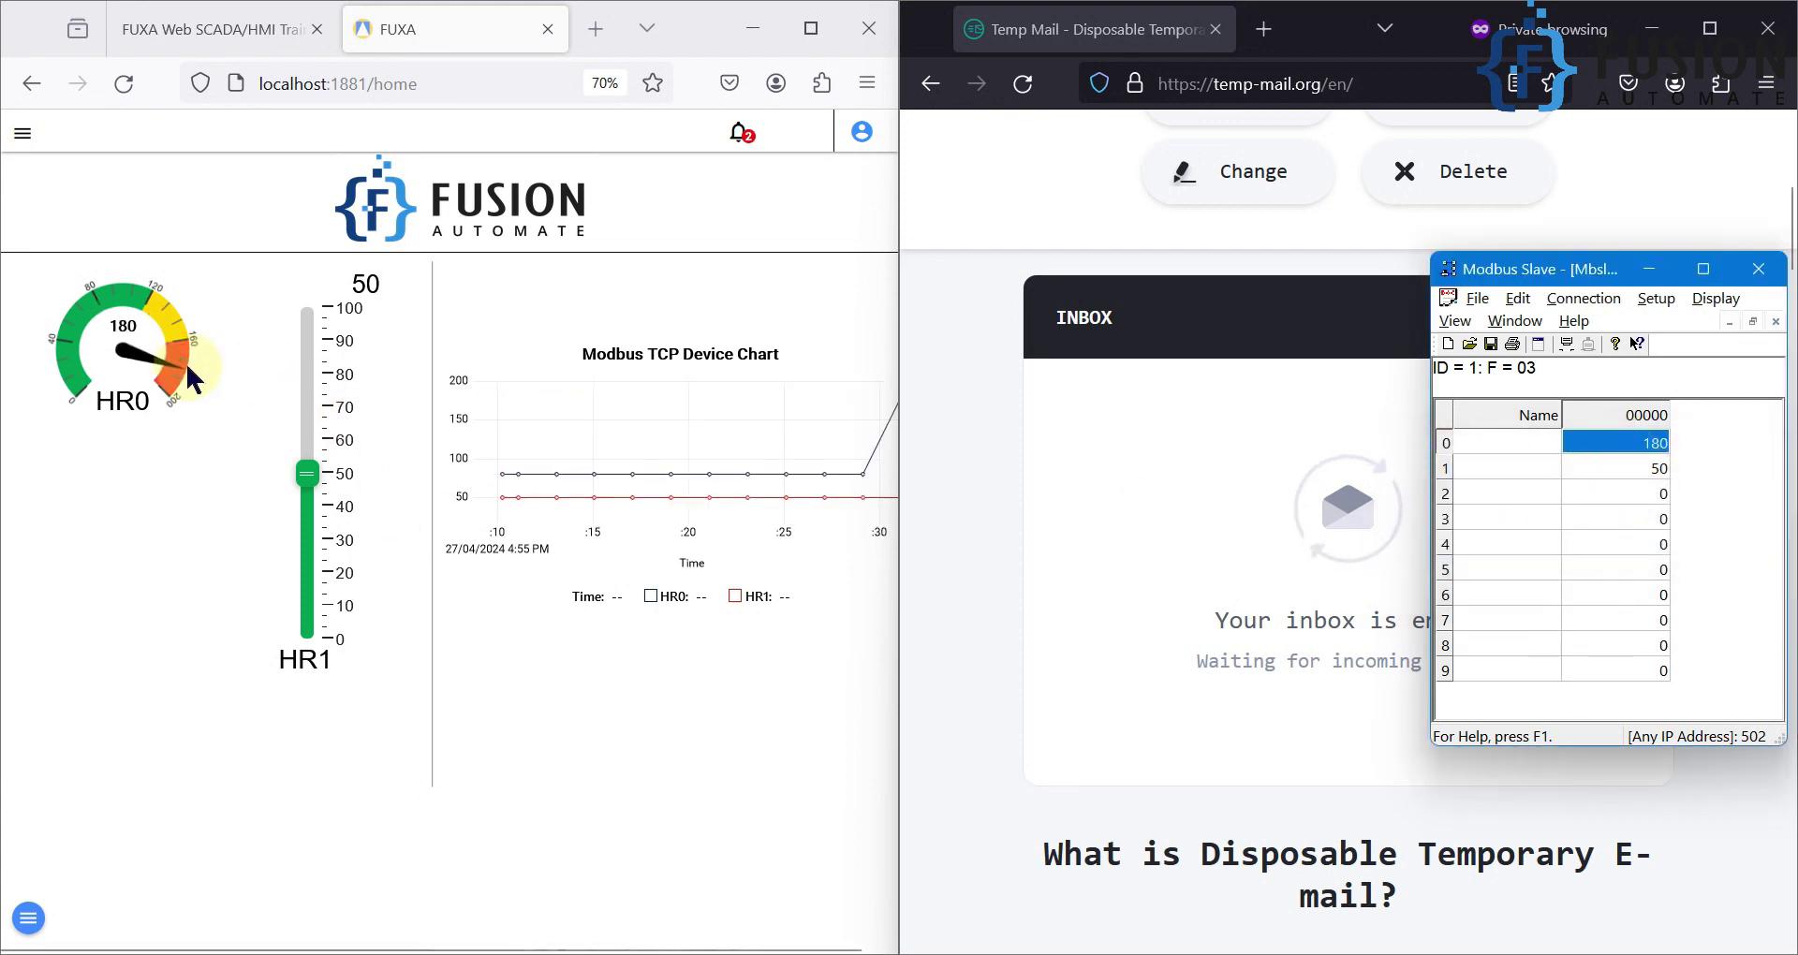
# Step: Check the active alarms list for HR0 Critical High at High High priority
pyautogui.hotkey('ctrl', '-')
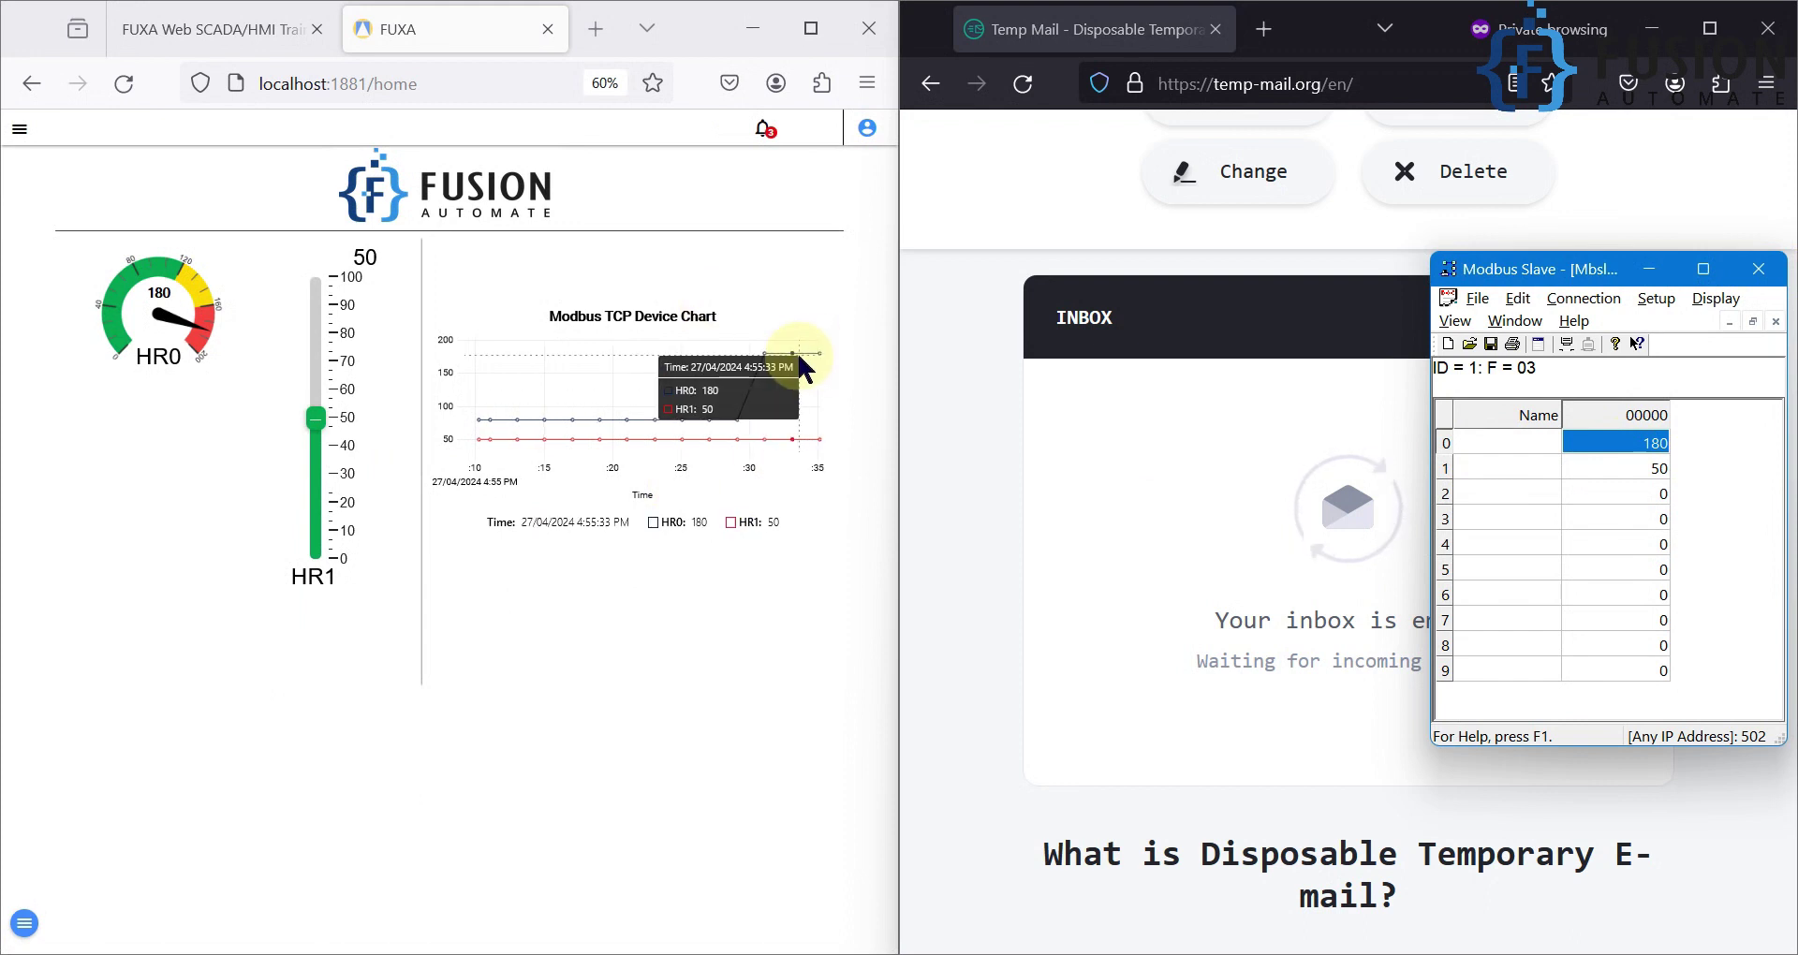
pyautogui.click(763, 129)
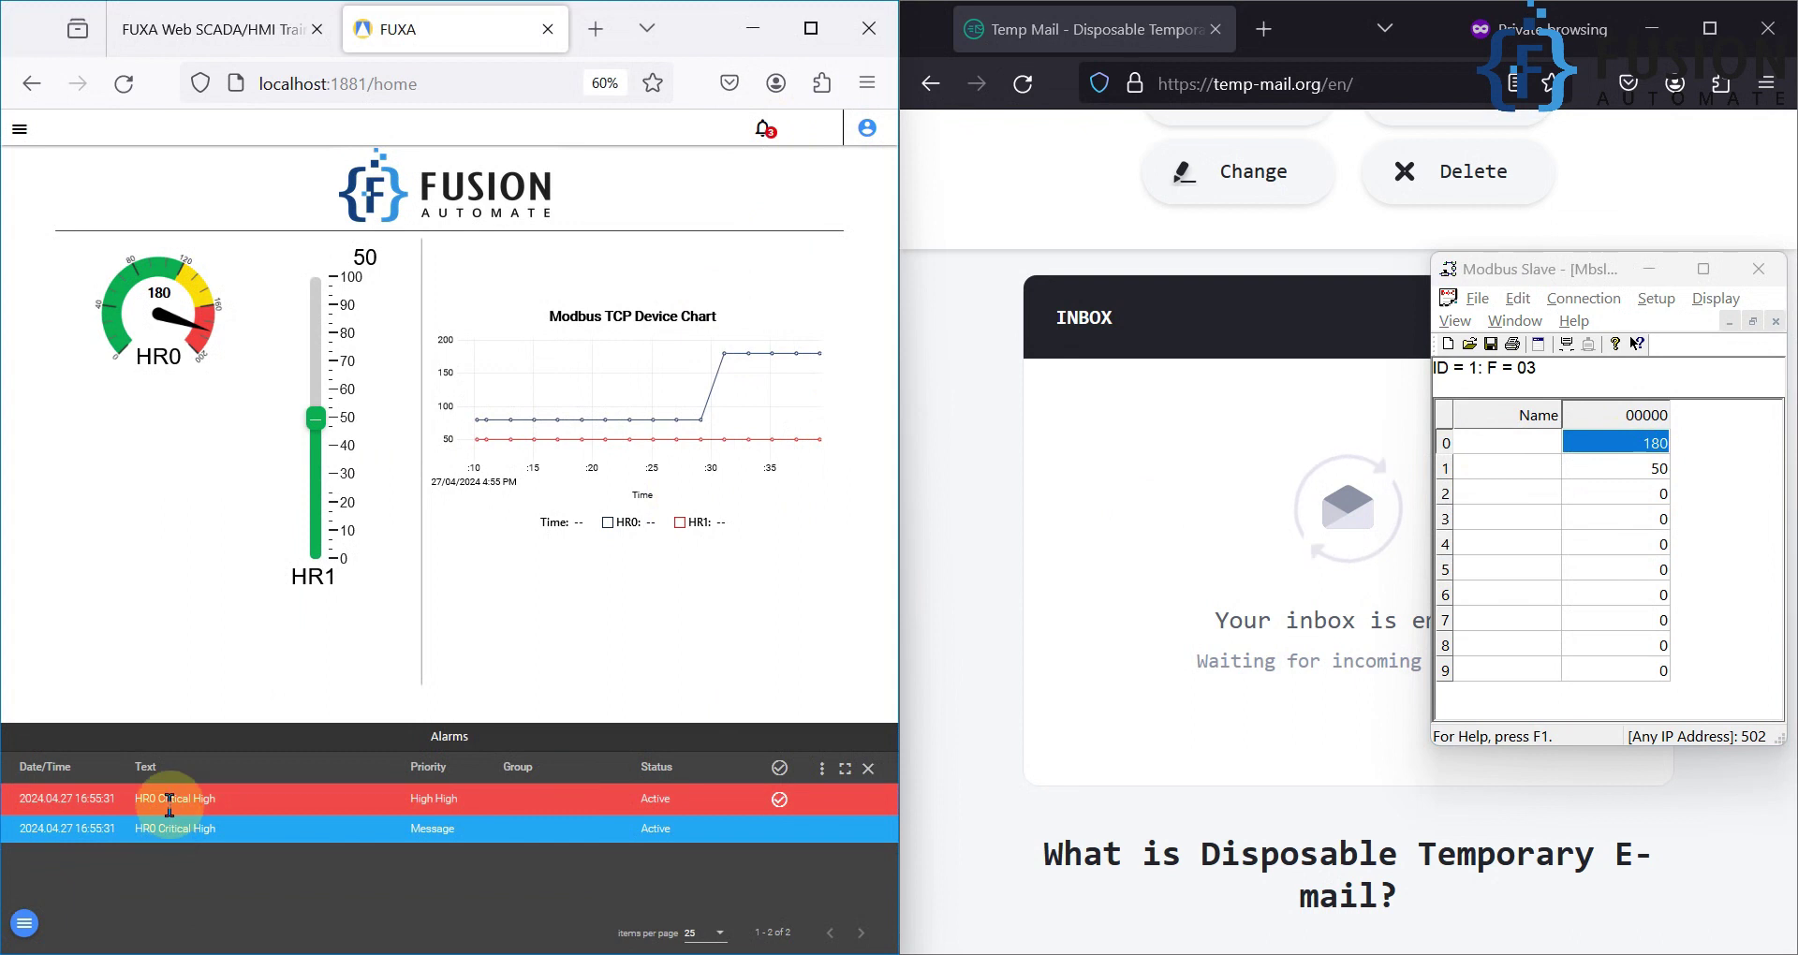
pyautogui.doubleClick(435, 800)
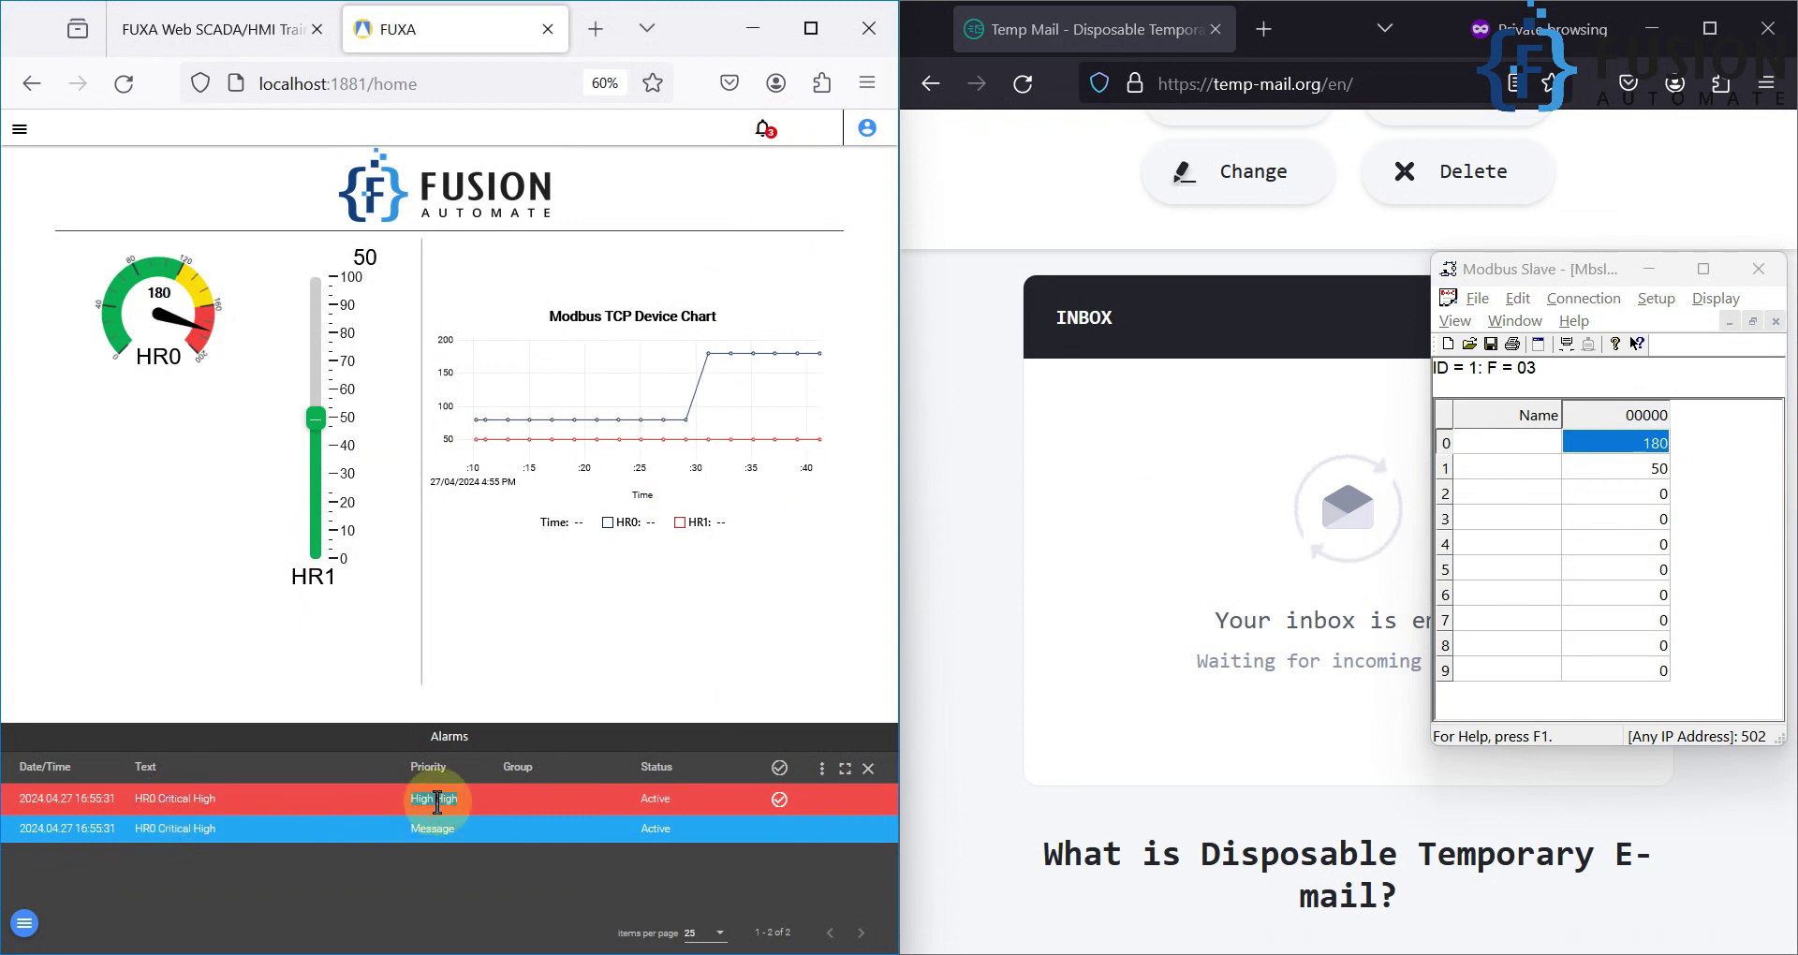
pyautogui.click(655, 794)
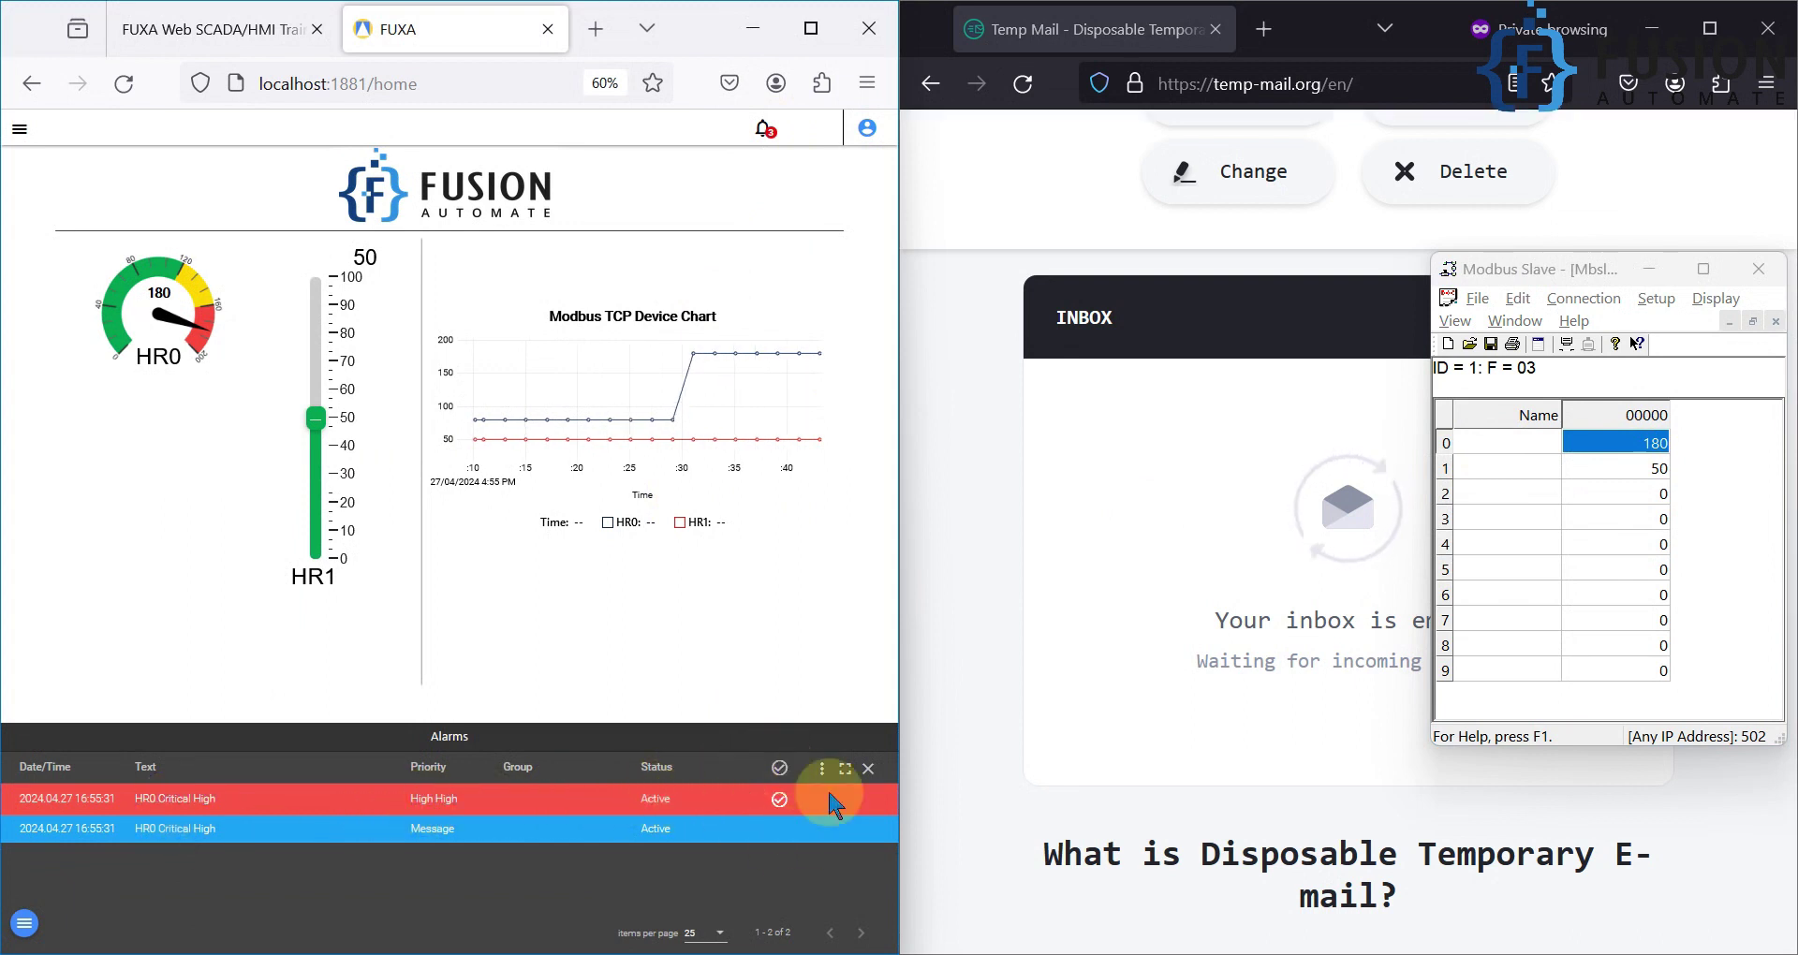
# Step: Bring the Temp Mail inbox forward and wait for the 'HR0 Alarm Notifiction' email
pyautogui.click(984, 663)
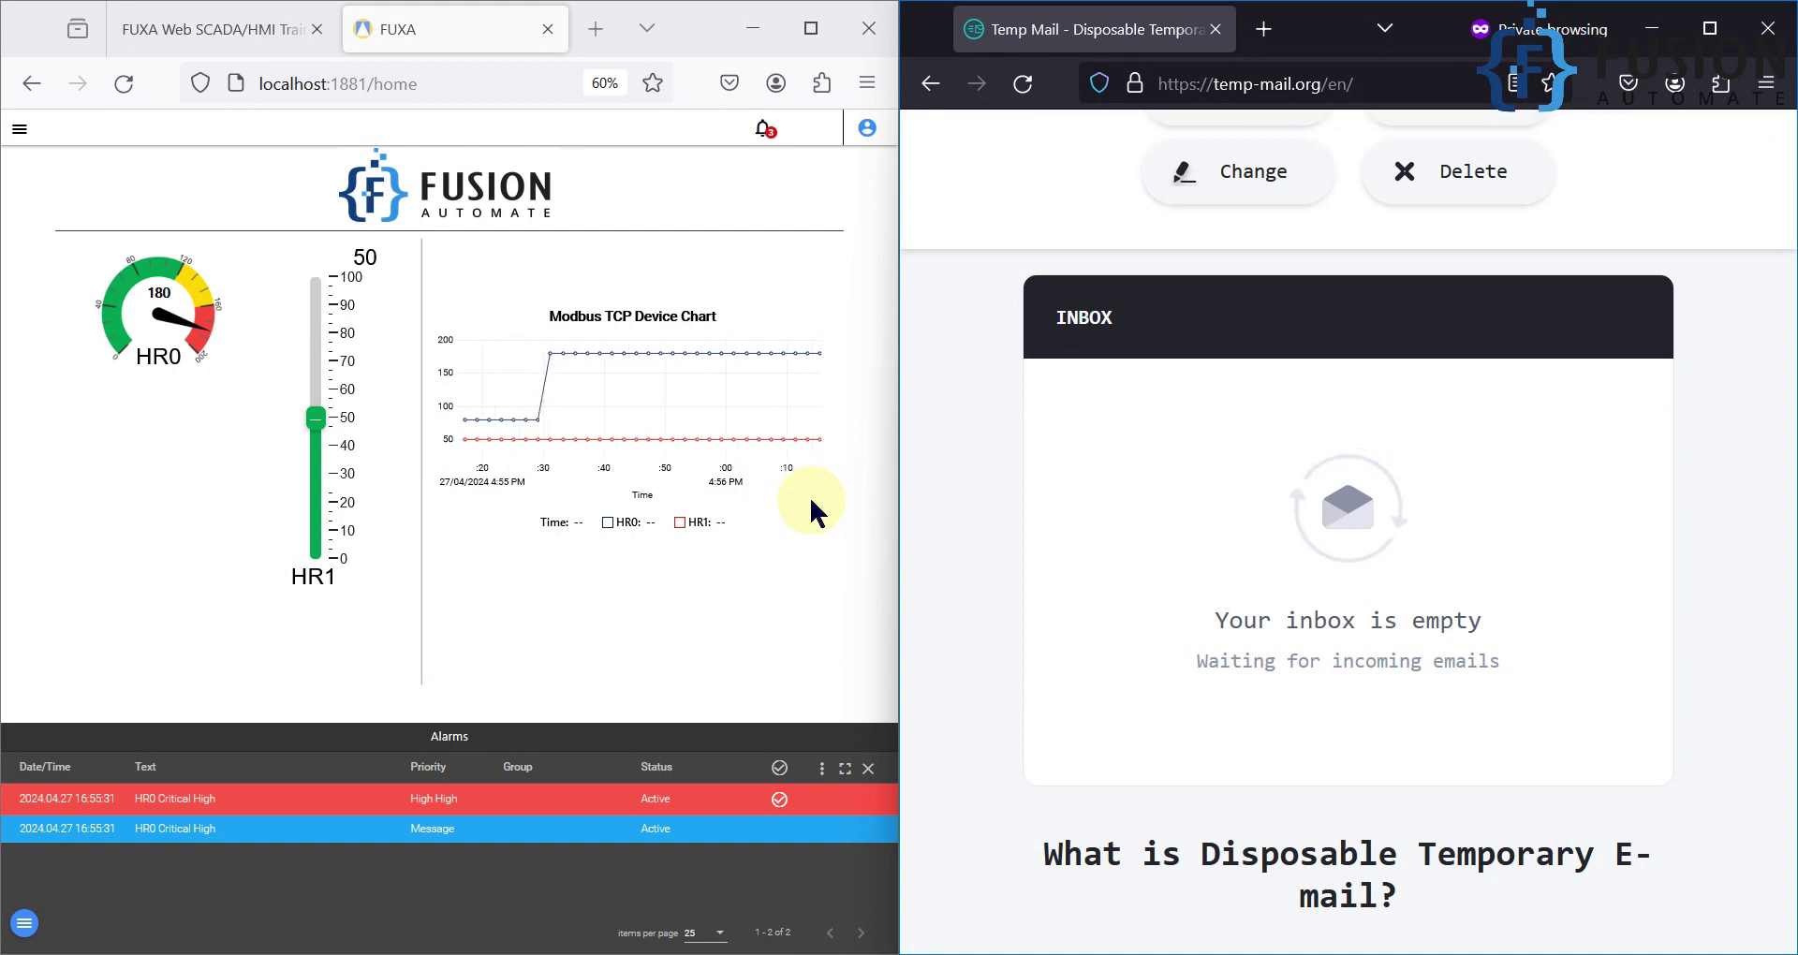
pyautogui.moveTo(560, 412)
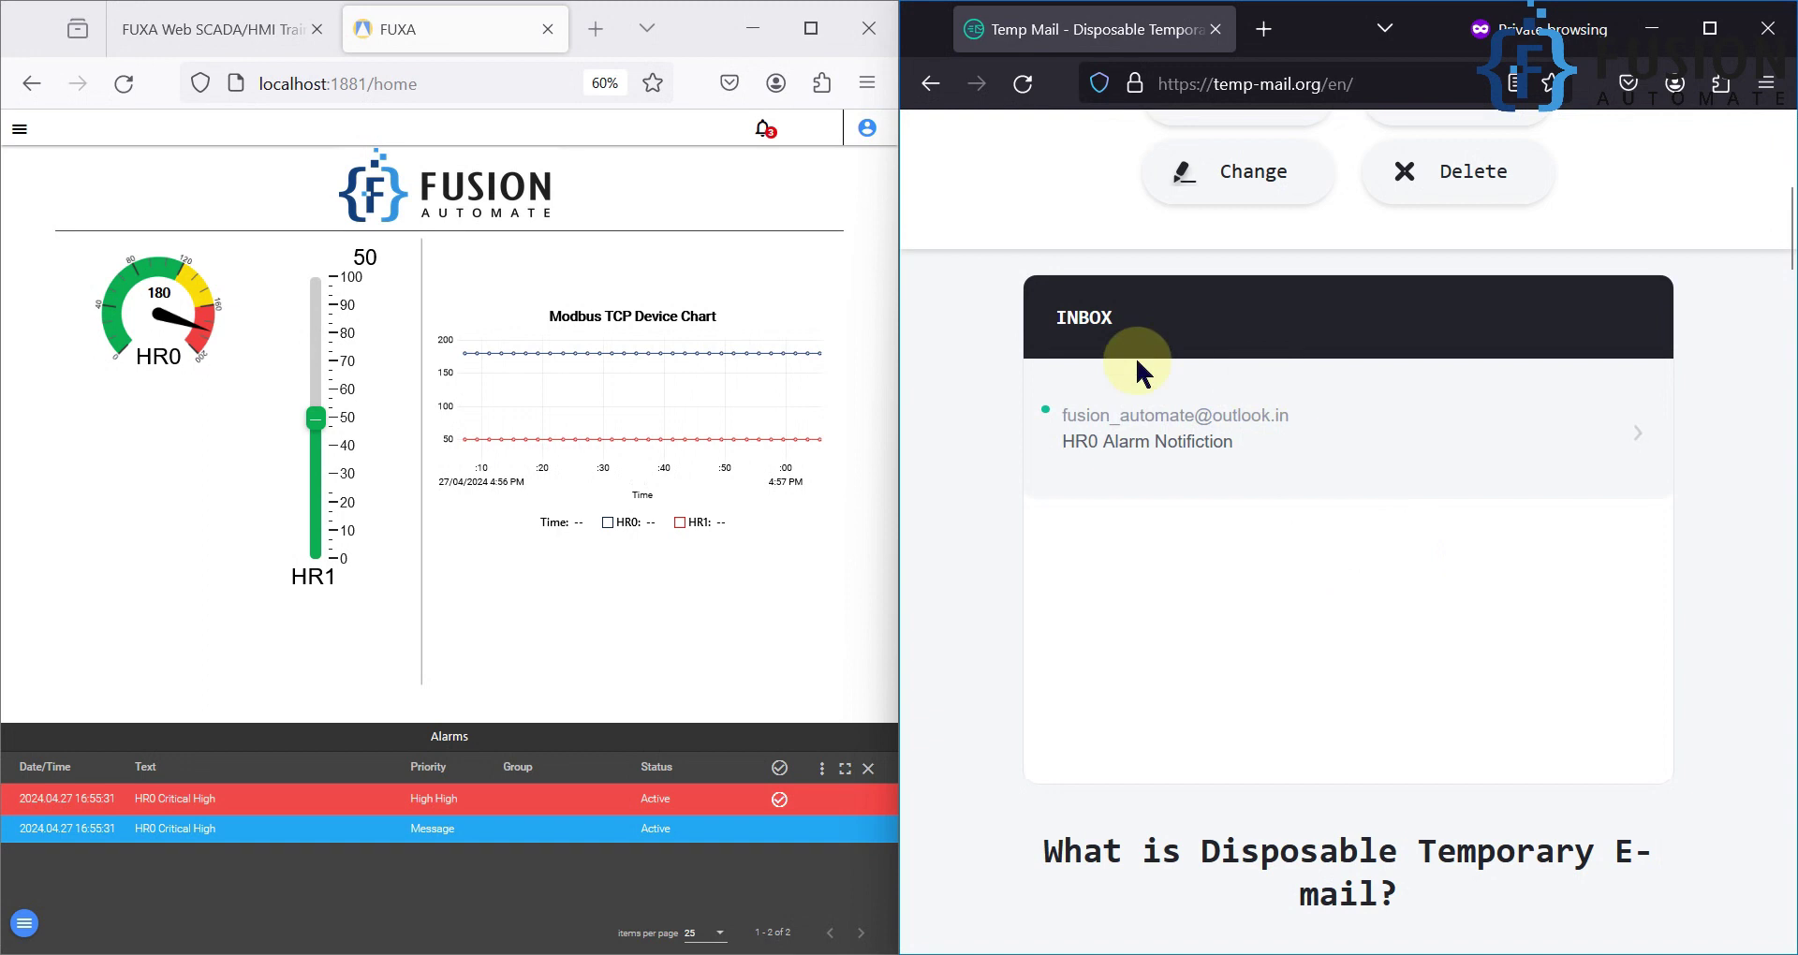
# Step: Open the alarm email and highlight its date, 4:55 time, highhigh priority and HR0 Critical High text
pyautogui.click(1129, 450)
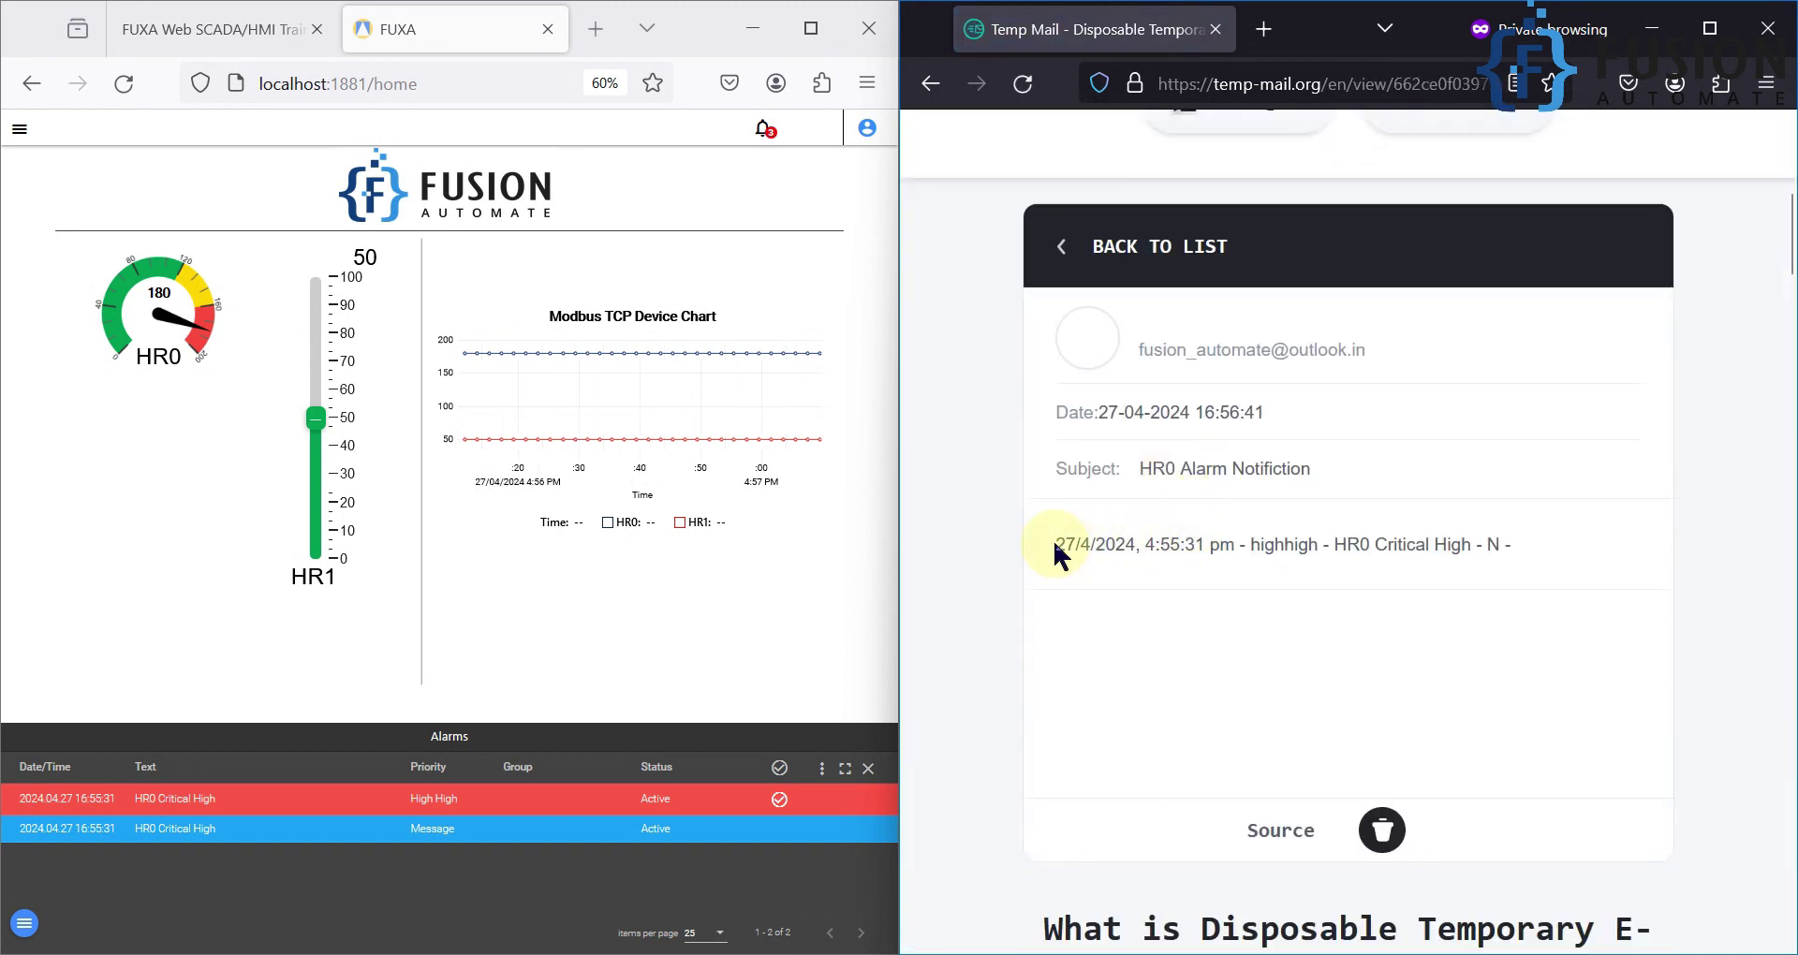
pyautogui.doubleClick(1061, 548)
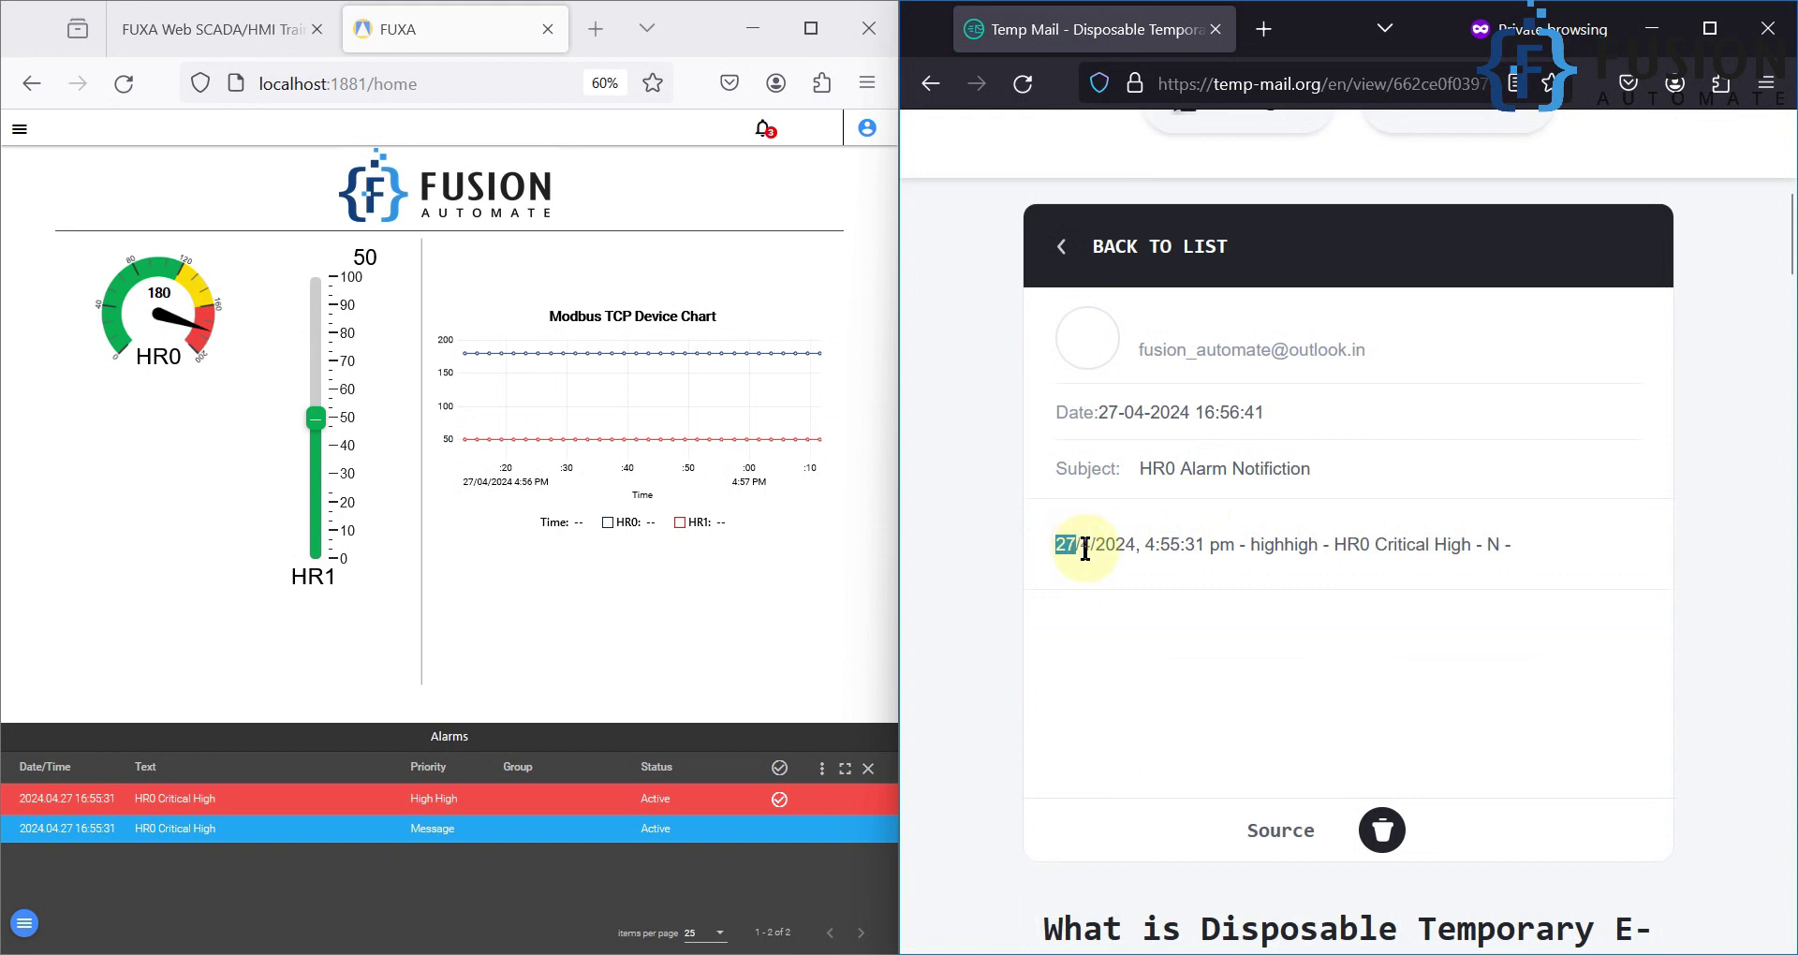
pyautogui.click(1086, 548)
pyautogui.moveTo(1143, 545); pyautogui.dragTo(1178, 542)
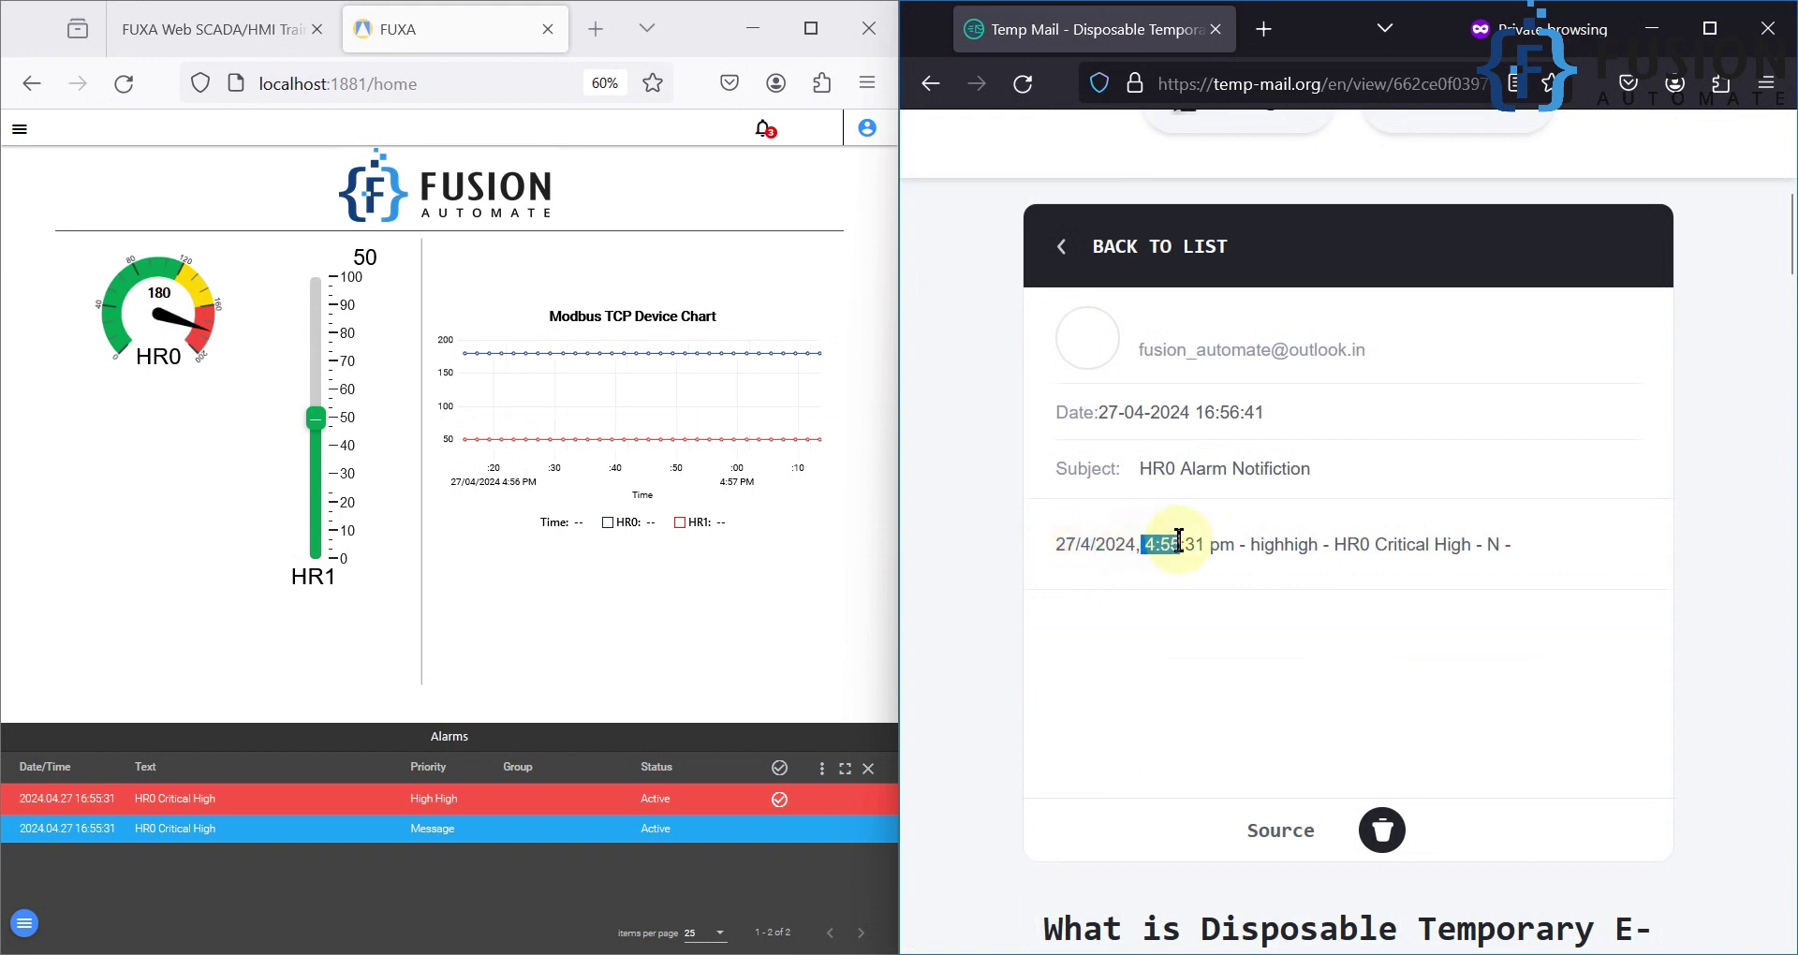
pyautogui.doubleClick(1278, 546)
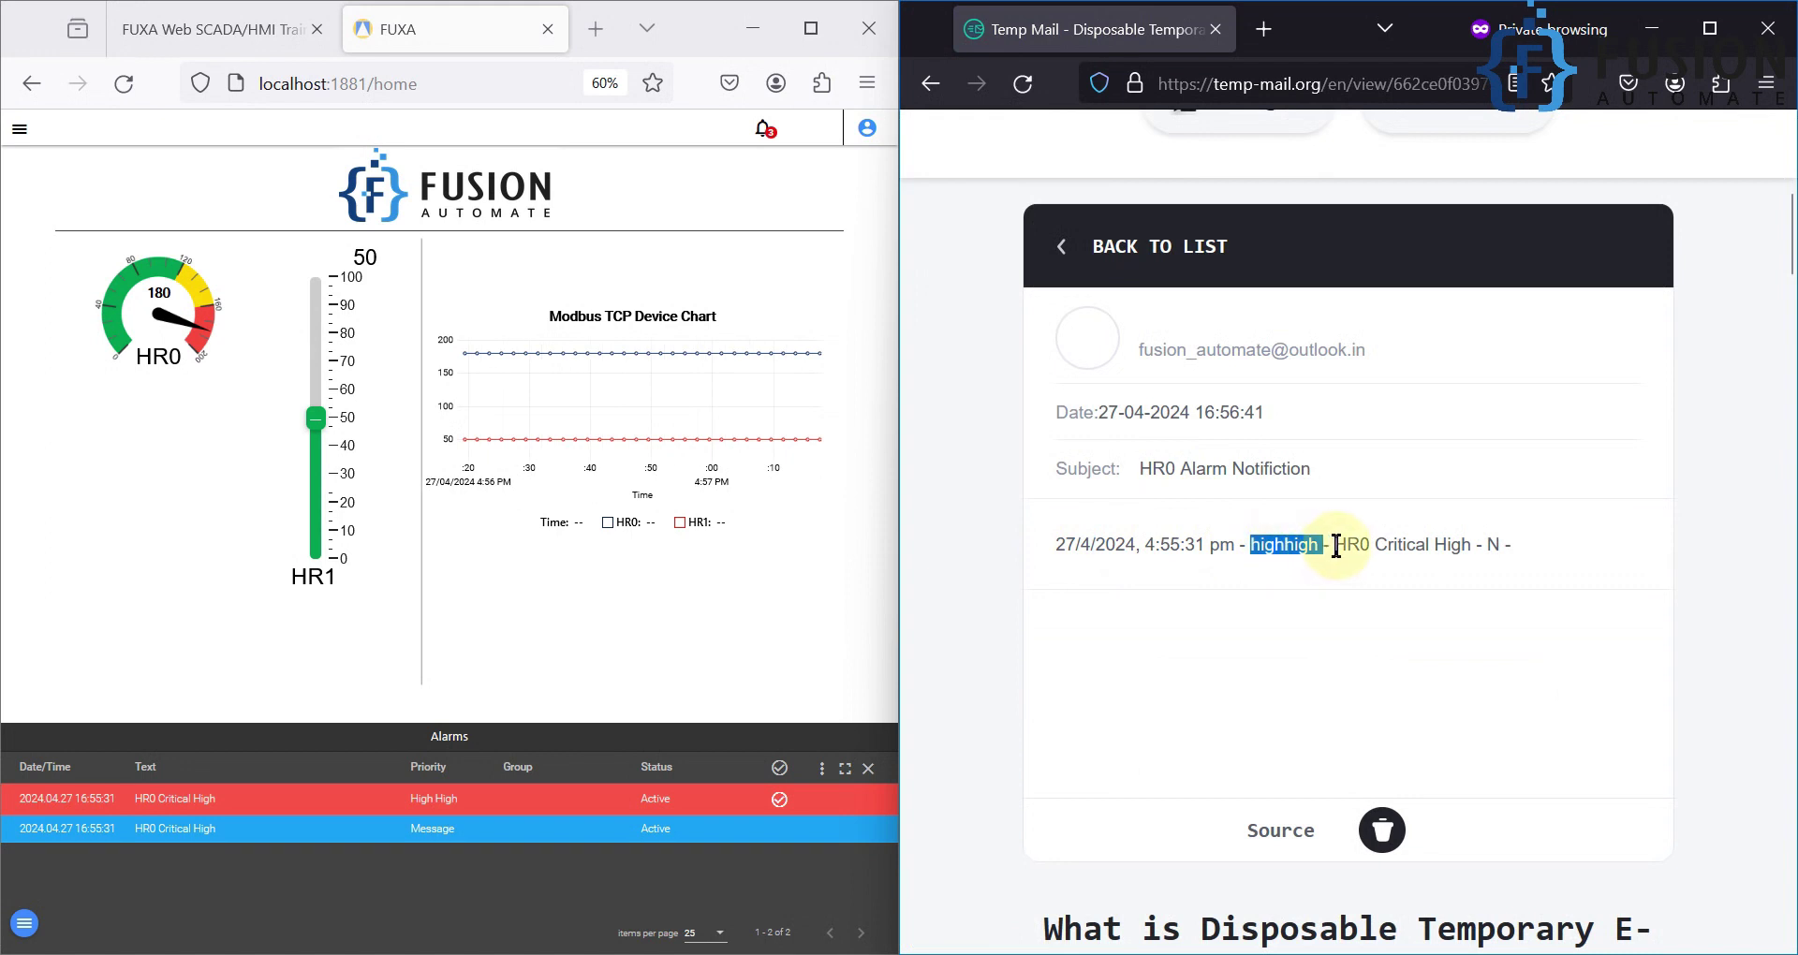
pyautogui.moveTo(1333, 546); pyautogui.dragTo(1472, 544)
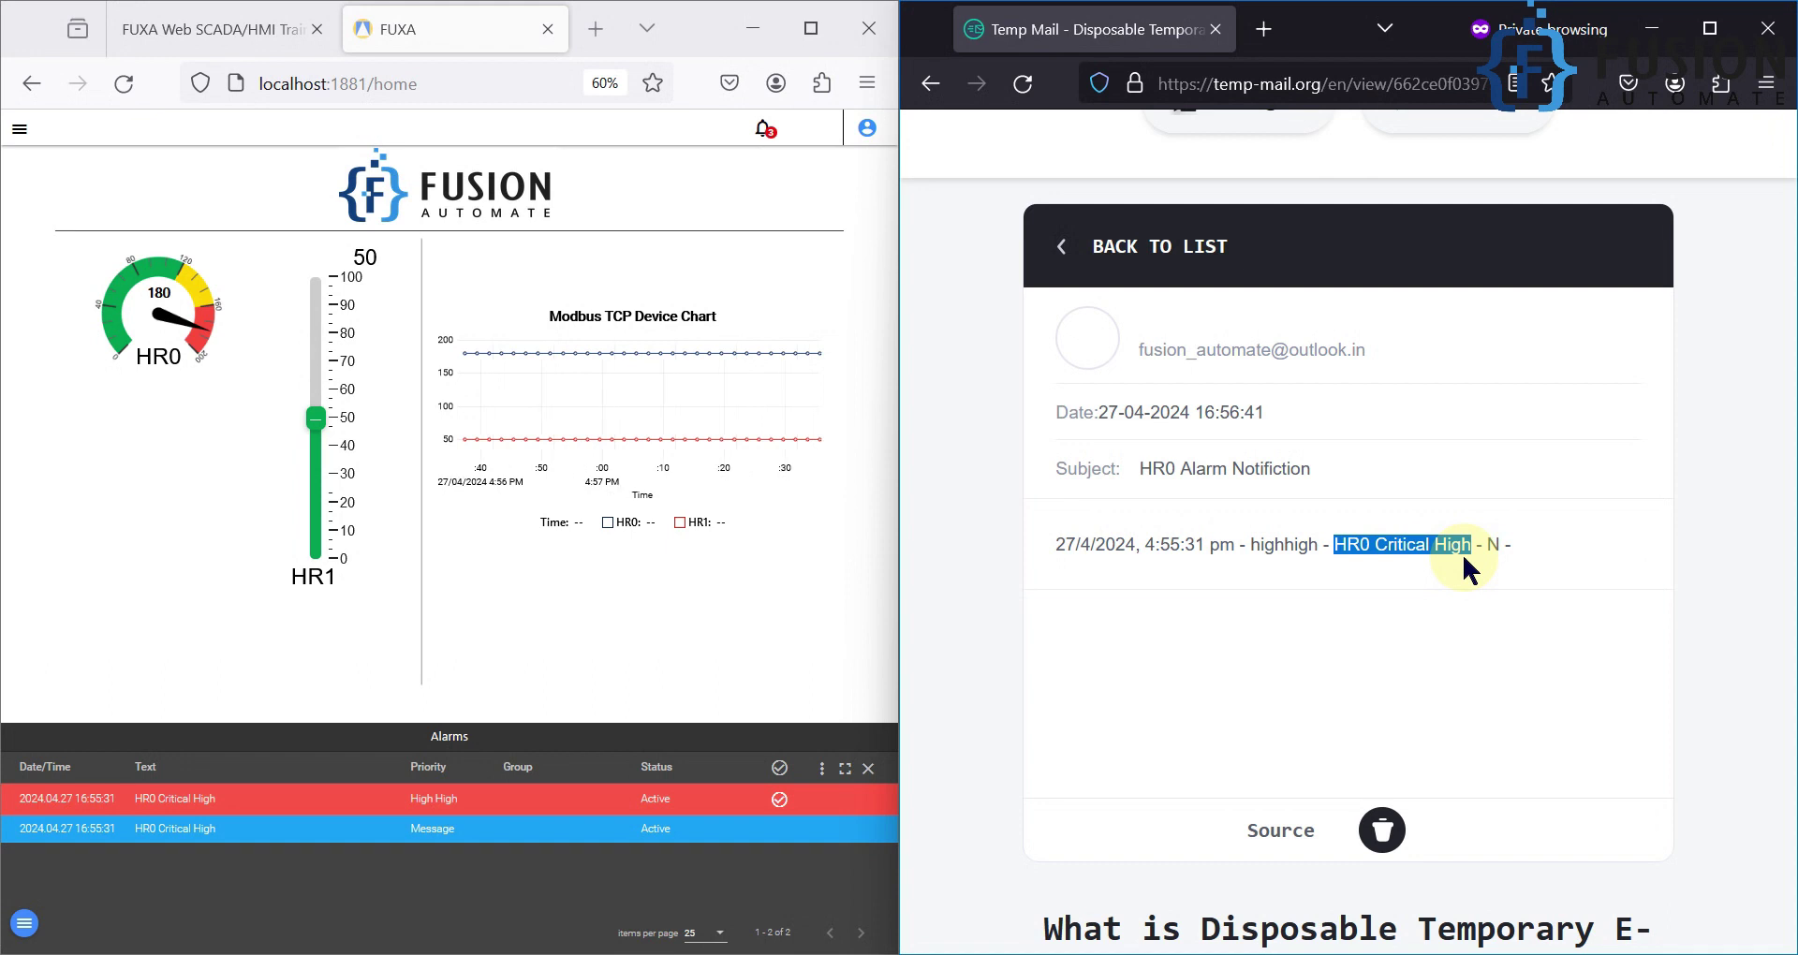
# Step: Reopen the HR0 Alarm Notifiction form from the editor's Notifications settings
pyautogui.click(24, 921)
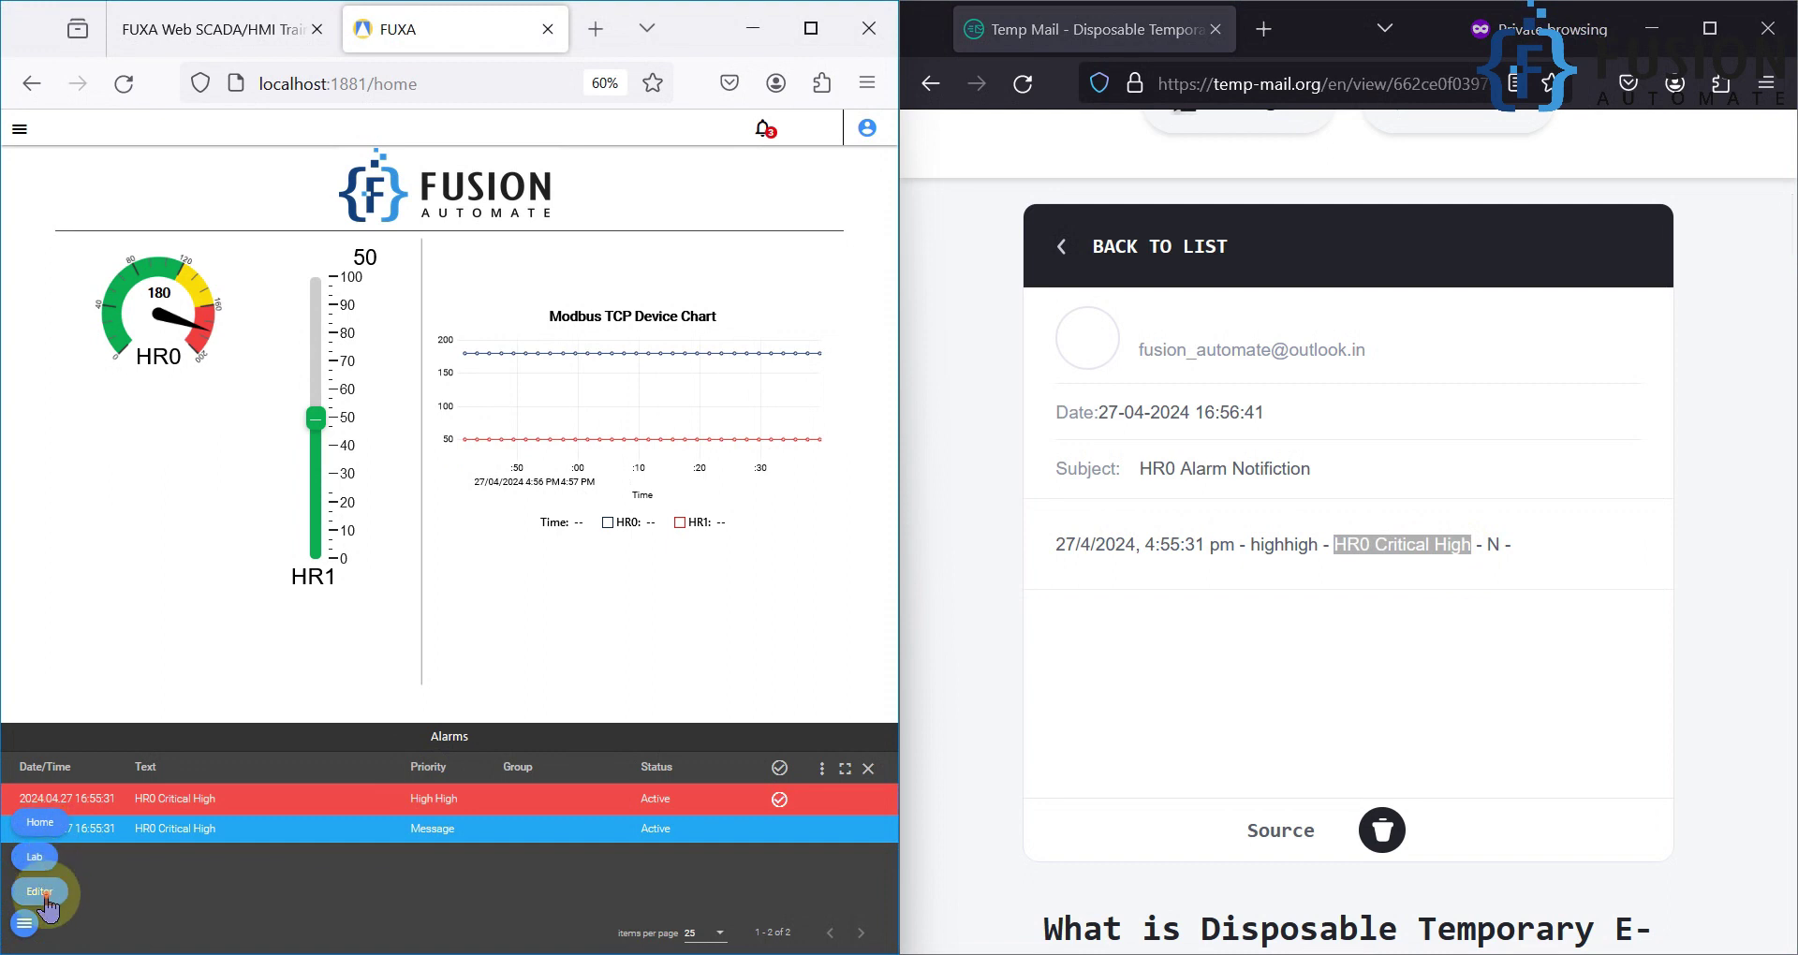
pyautogui.click(40, 890)
pyautogui.click(52, 123)
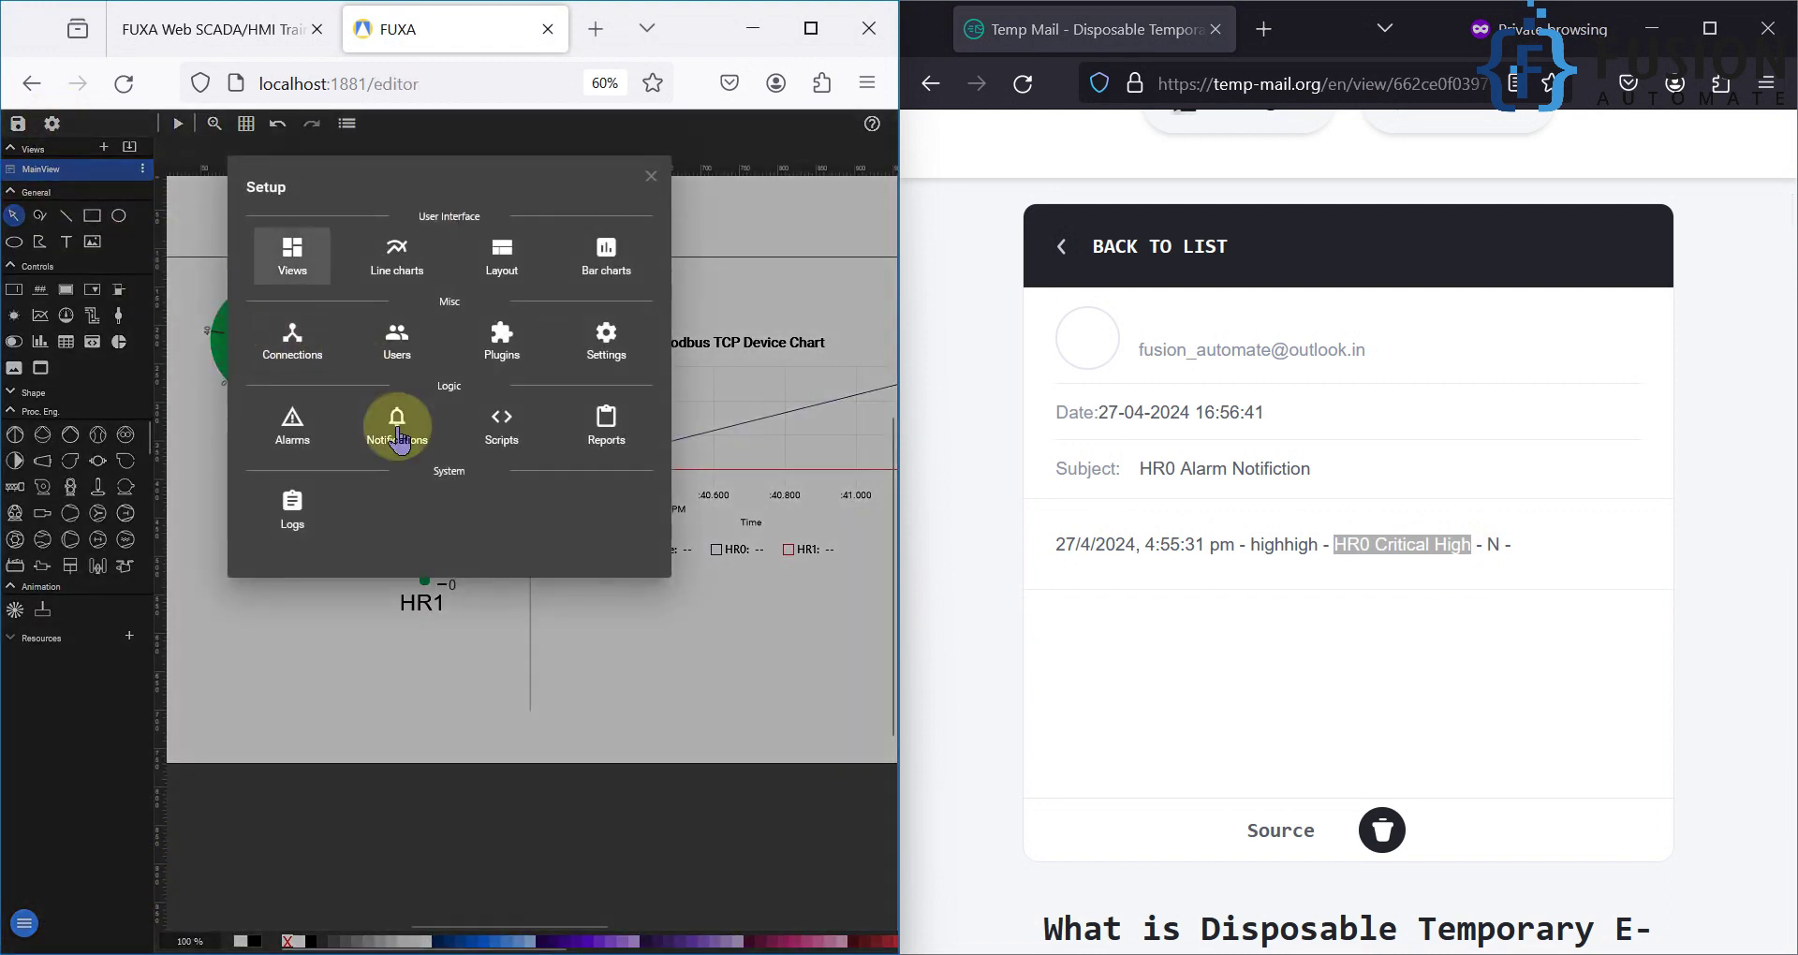
pyautogui.click(393, 421)
pyautogui.click(35, 200)
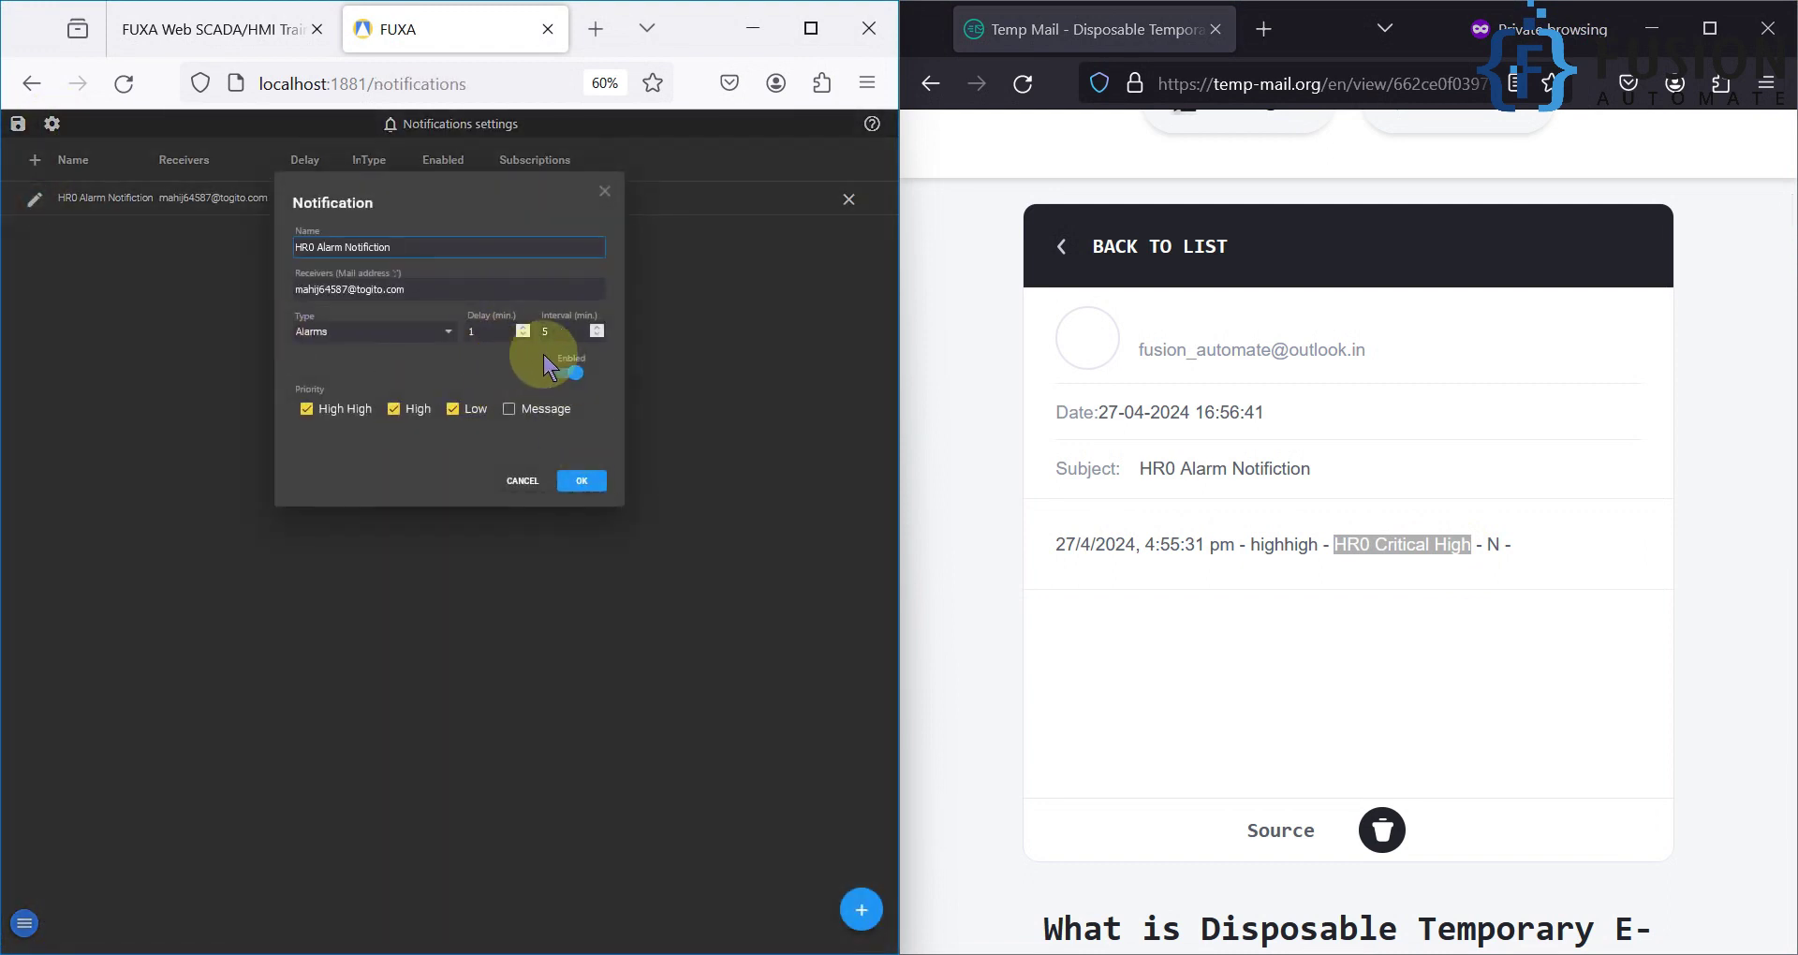
# Step: Review the notification's 1-minute delay and 5-minute interval values
pyautogui.doubleClick(554, 331)
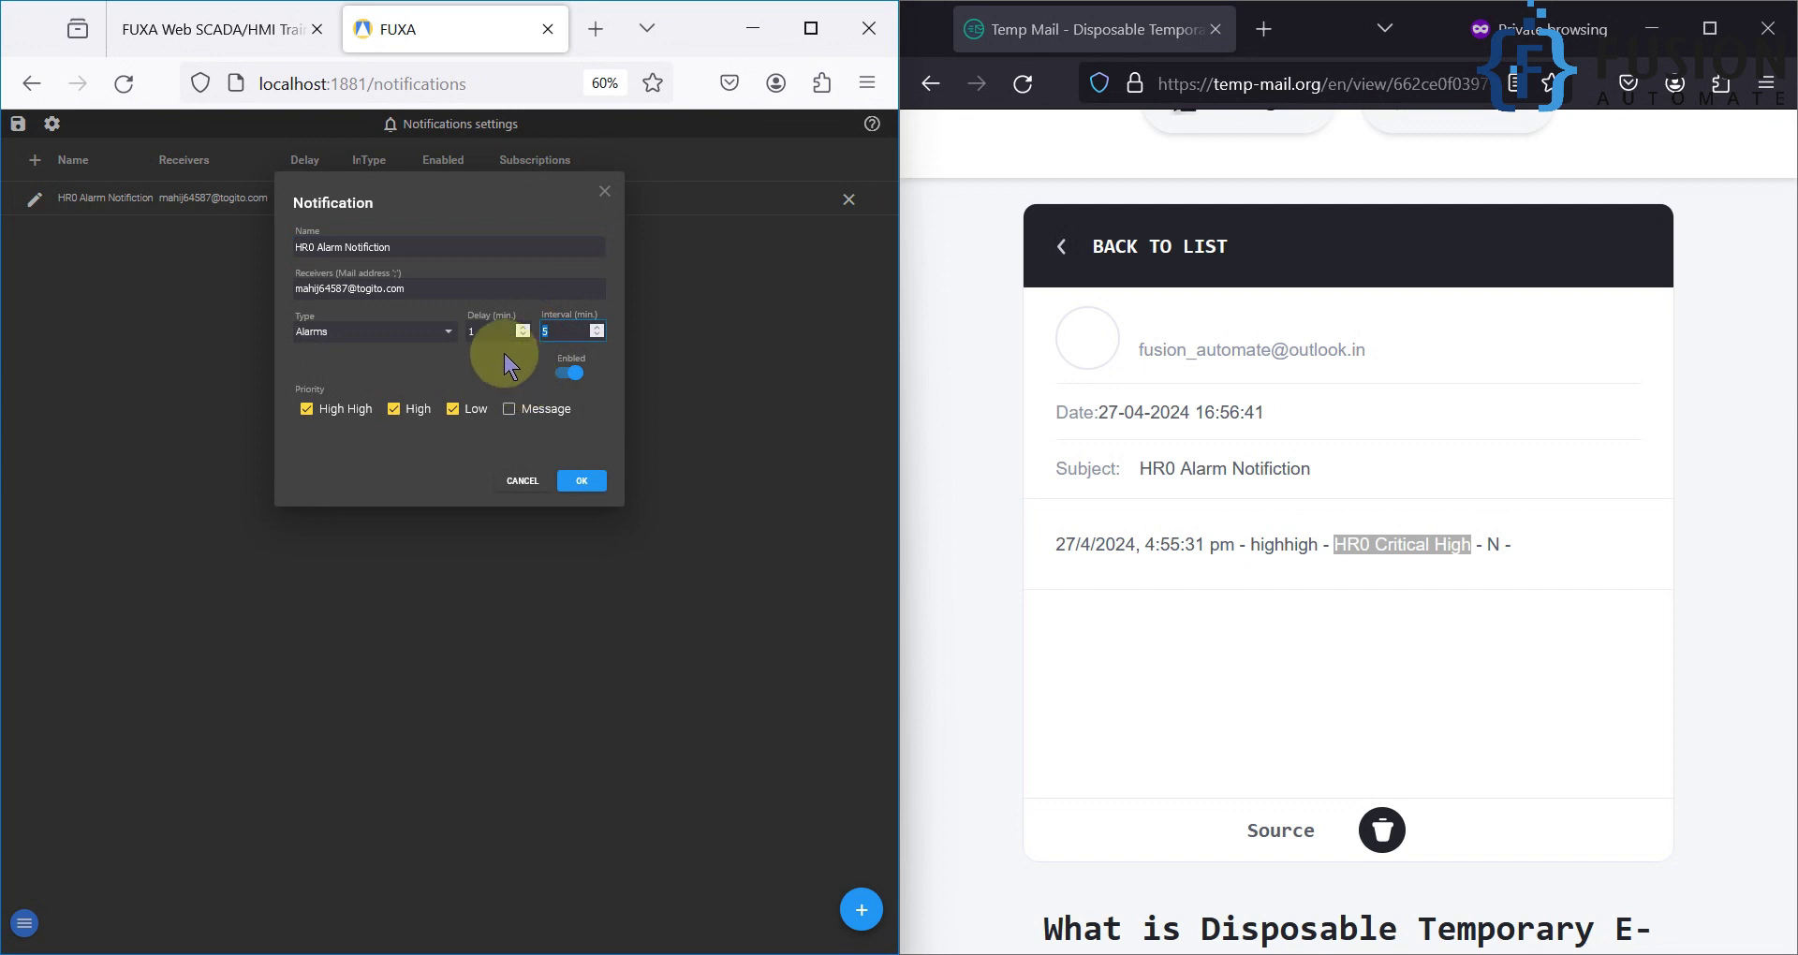
pyautogui.doubleClick(472, 330)
pyautogui.click(468, 384)
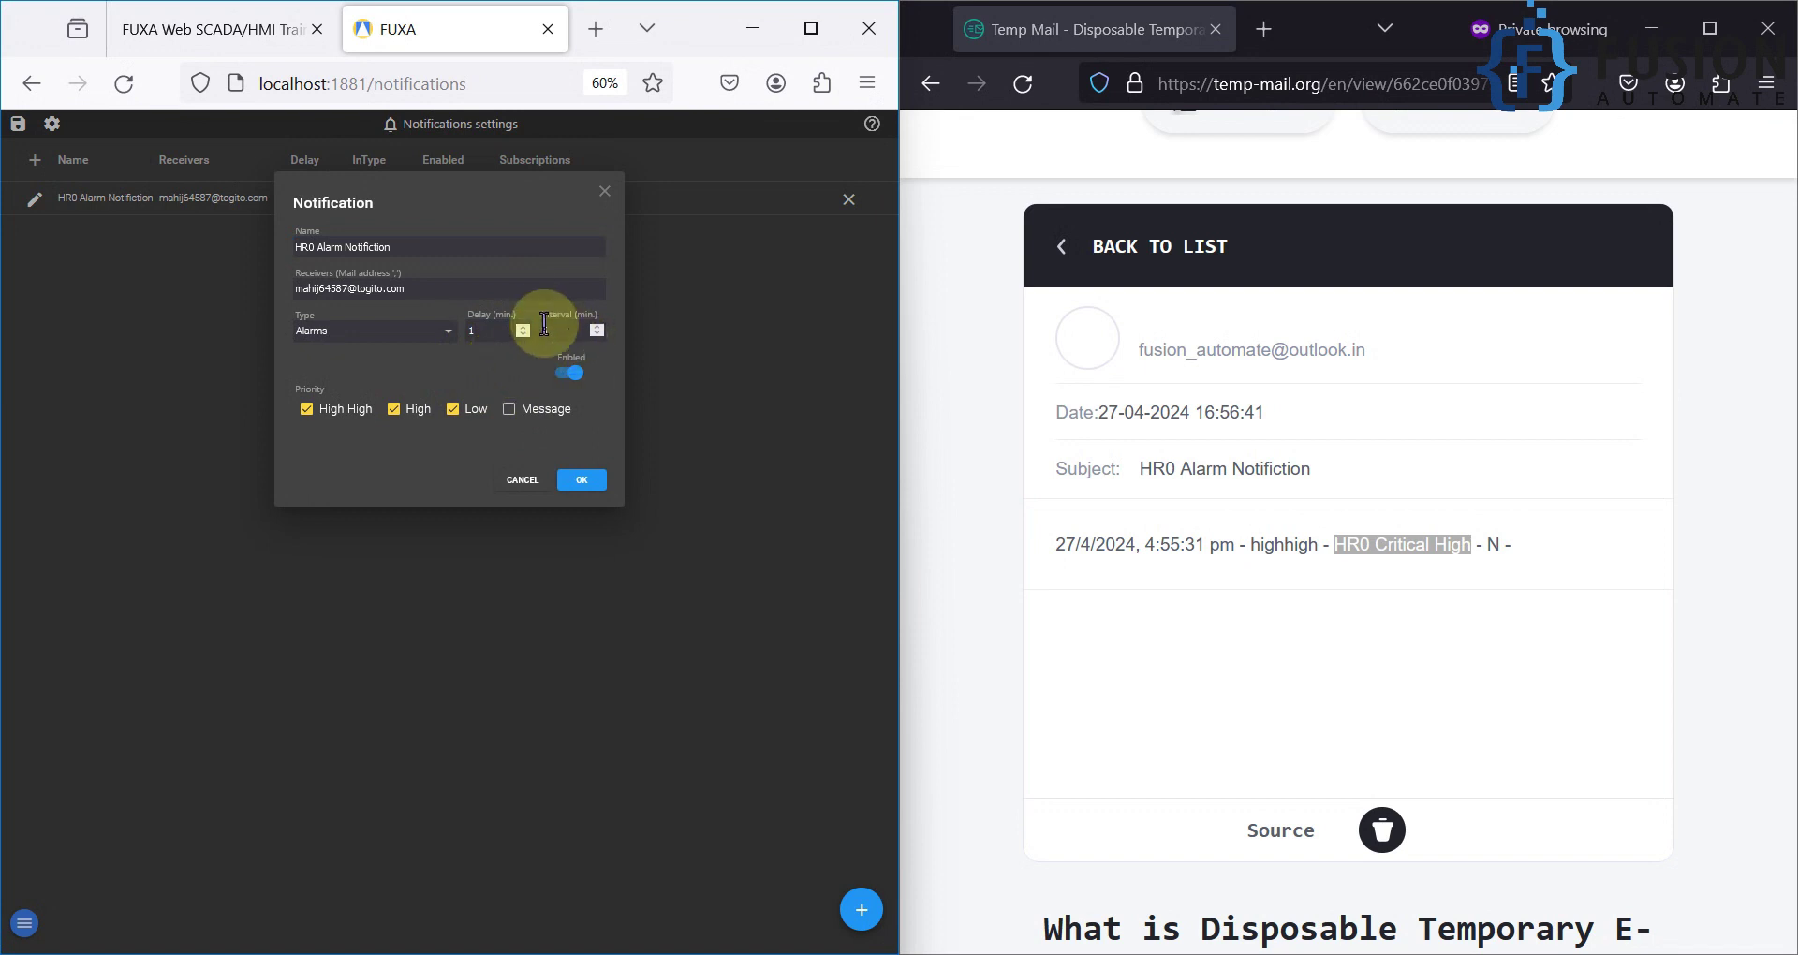
pyautogui.doubleClick(543, 331)
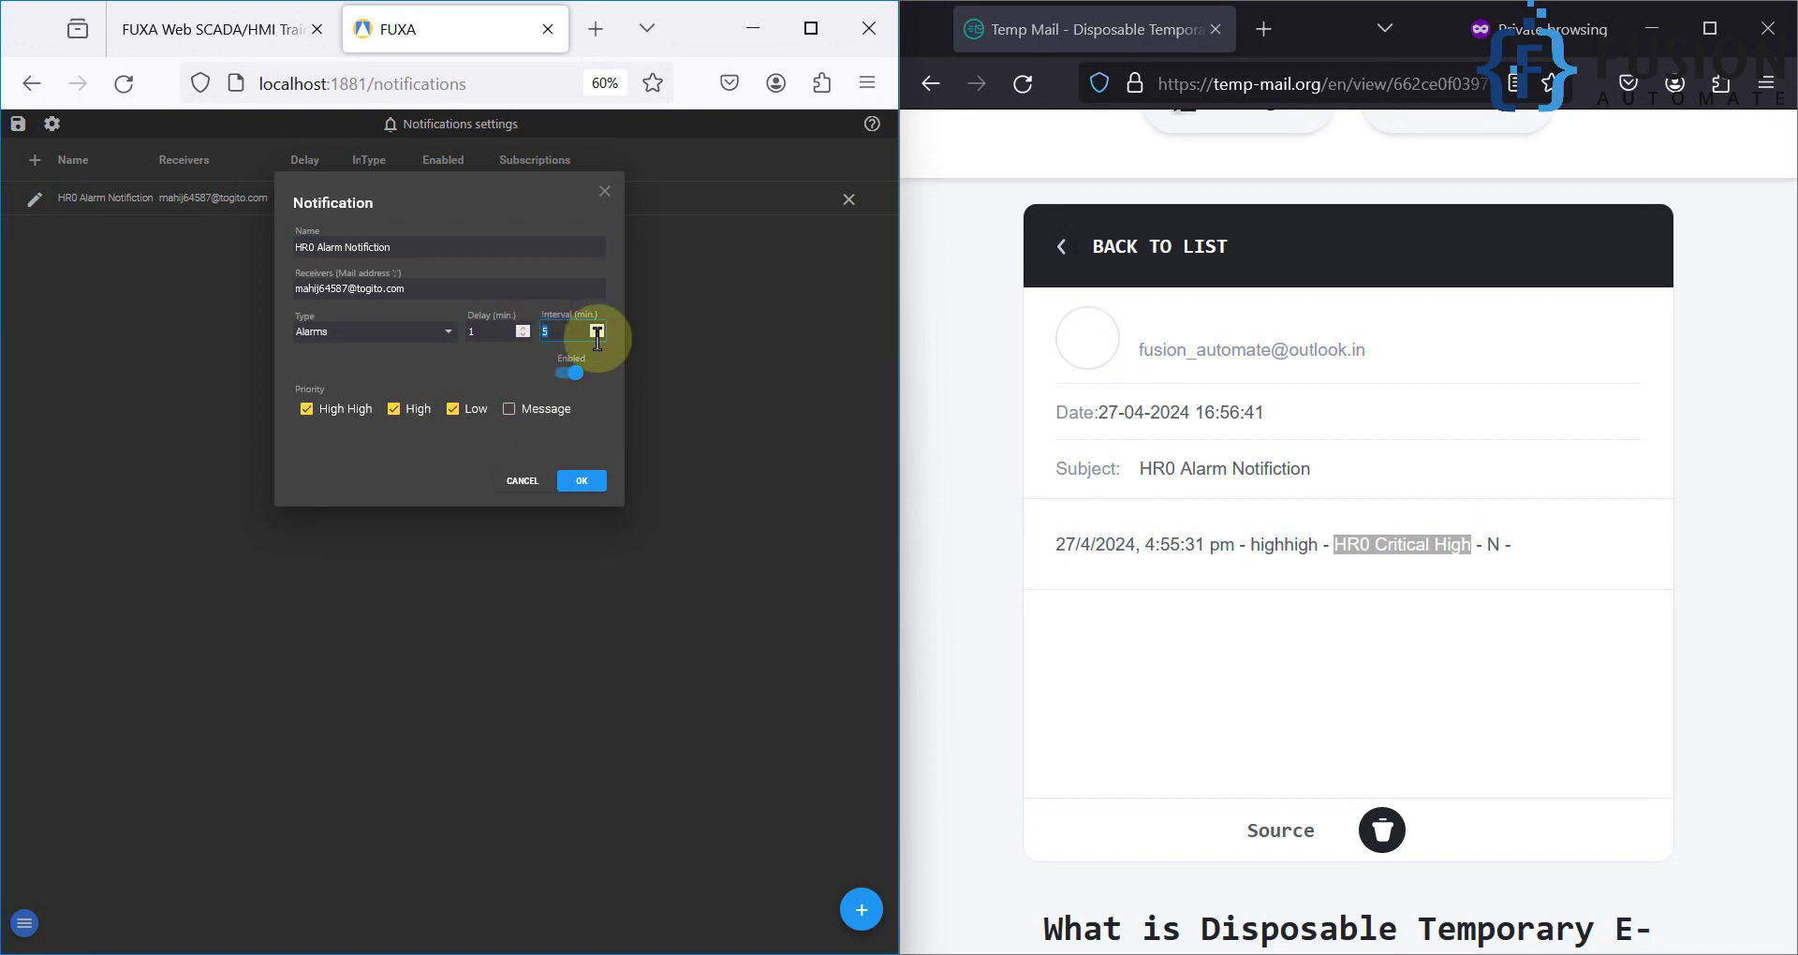
pyautogui.click(1075, 242)
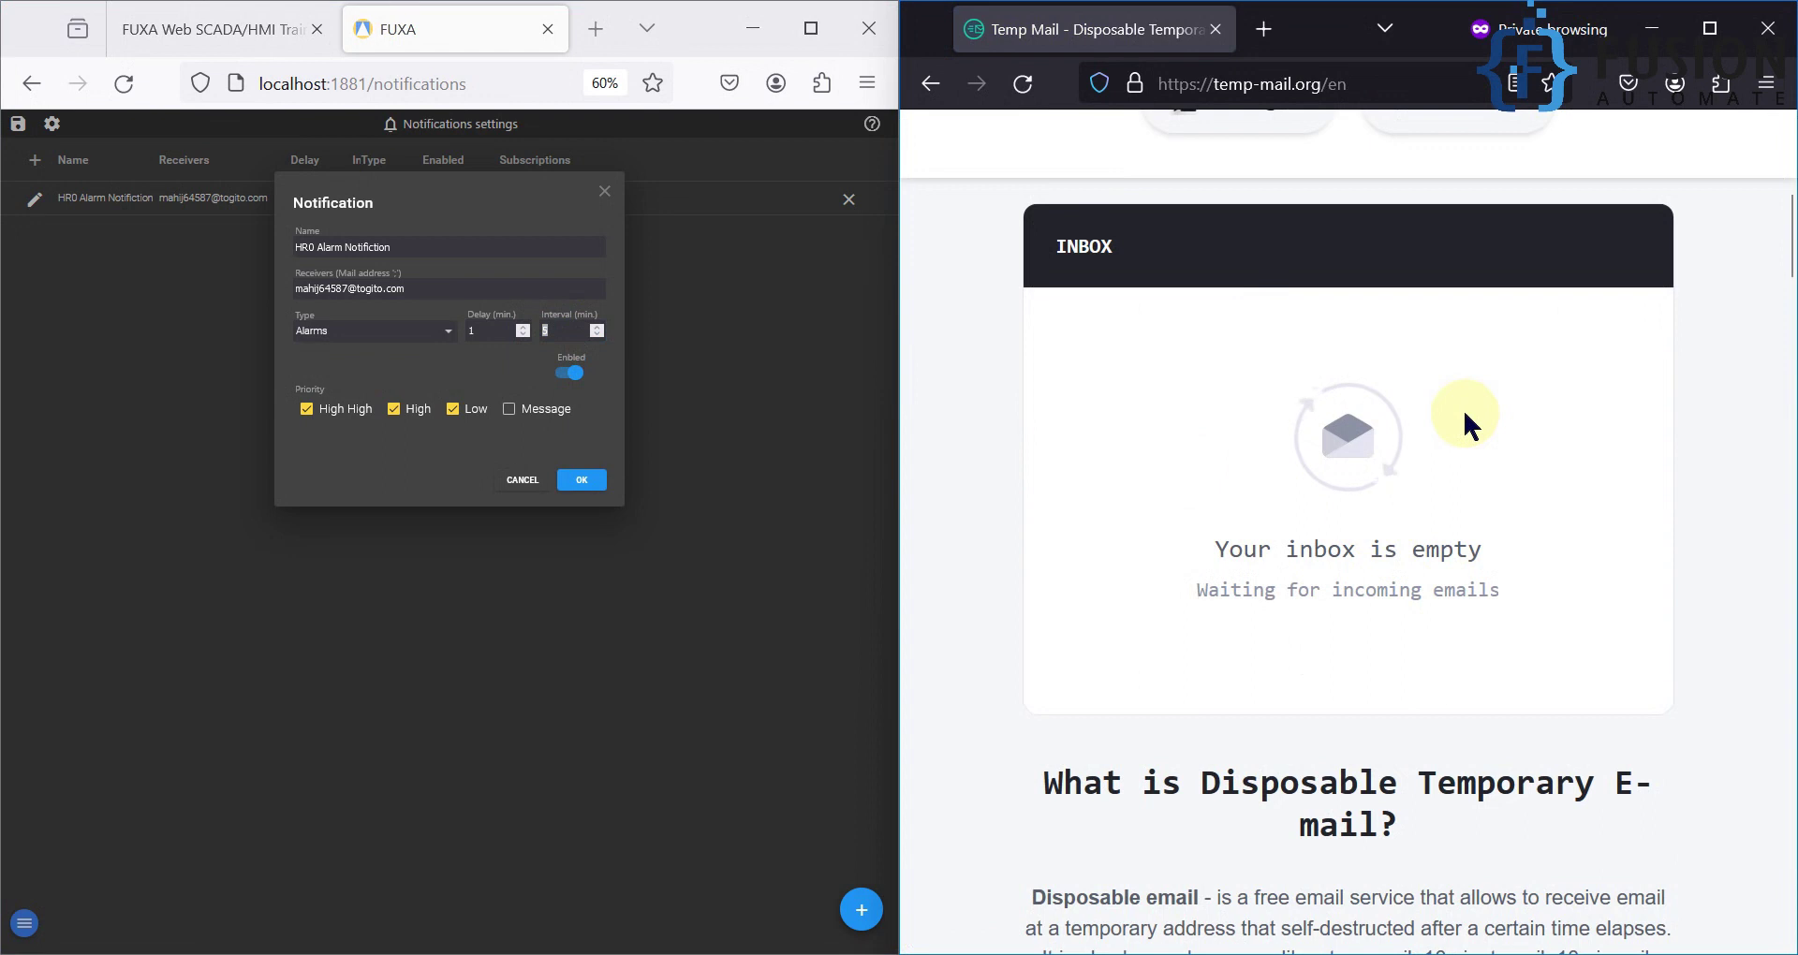
# Step: Maximize FUXA, cancel the notification form unchanged, and return to the Home view
pyautogui.press('super+Up')
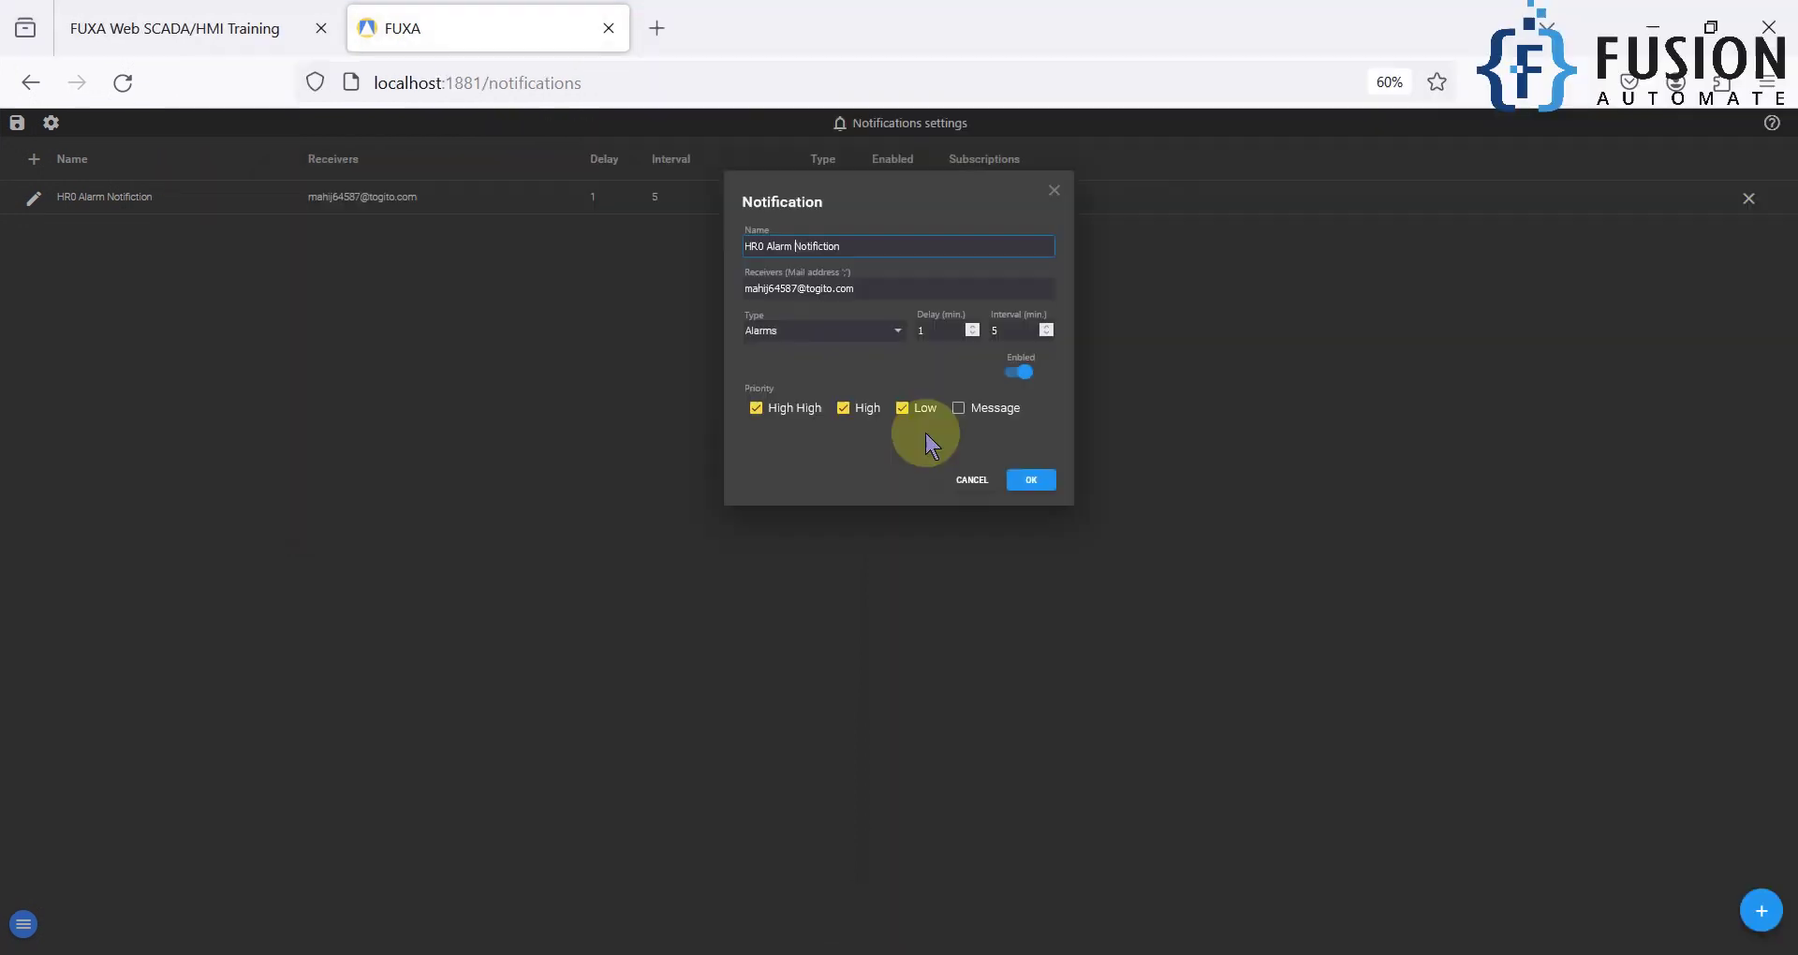
pyautogui.click(968, 478)
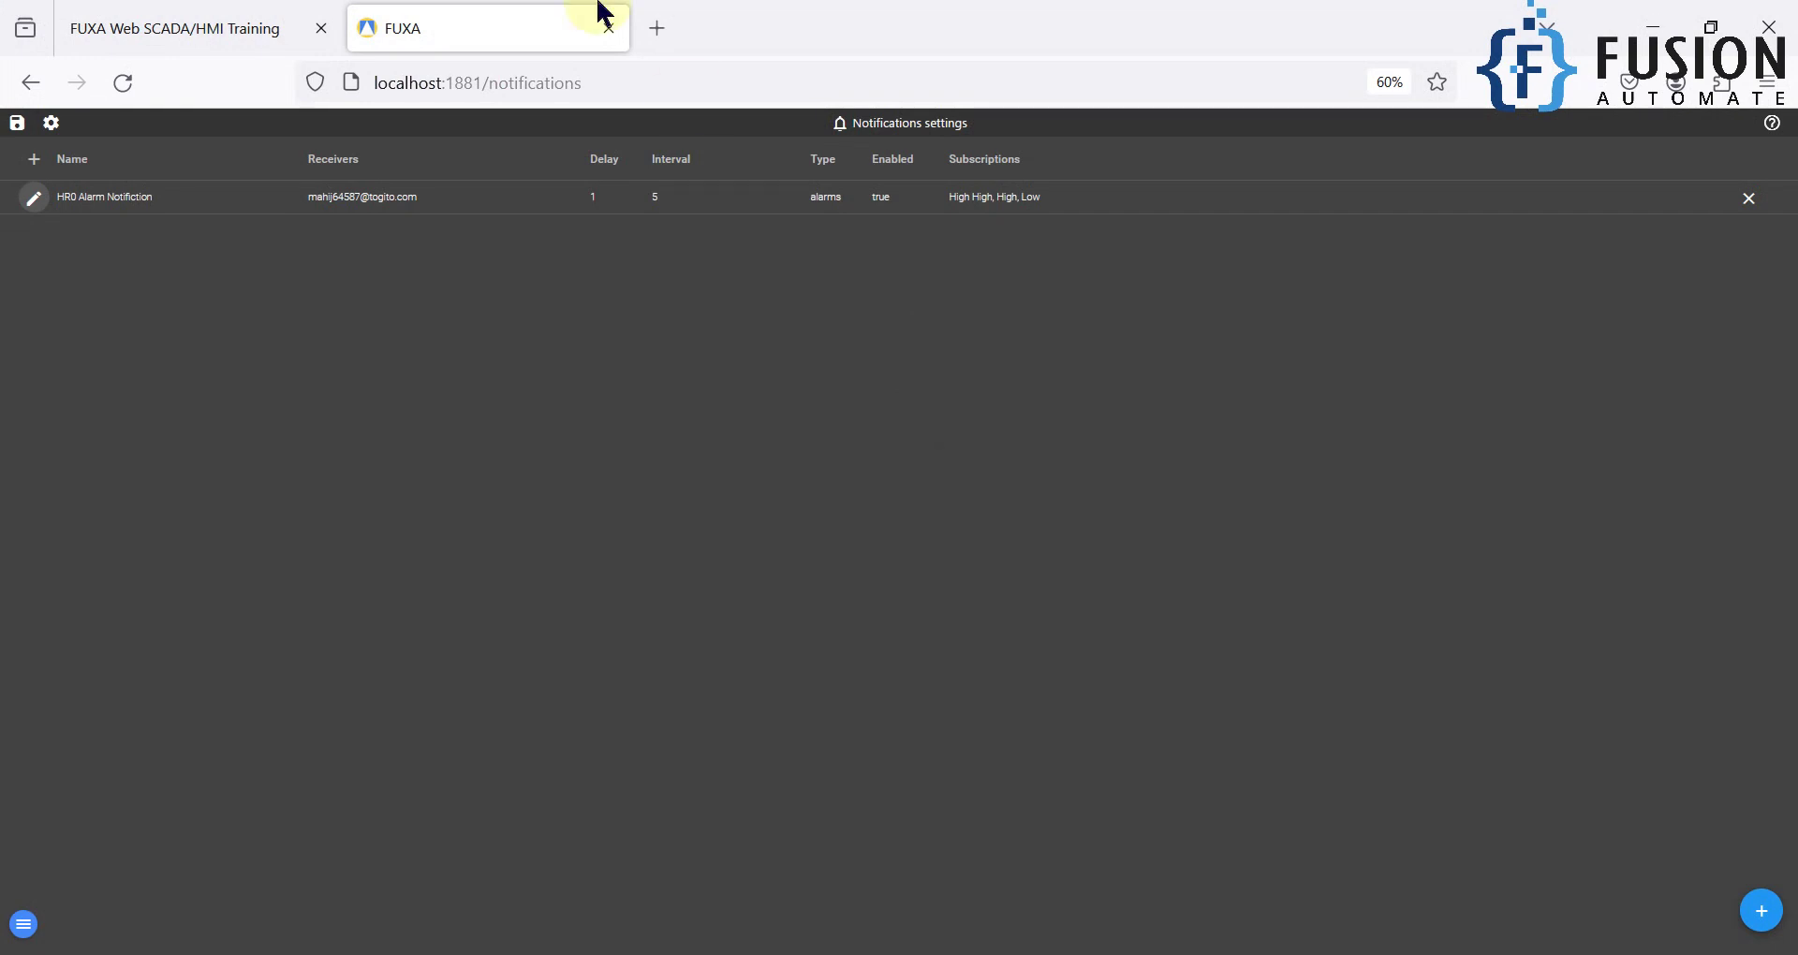
pyautogui.click(24, 924)
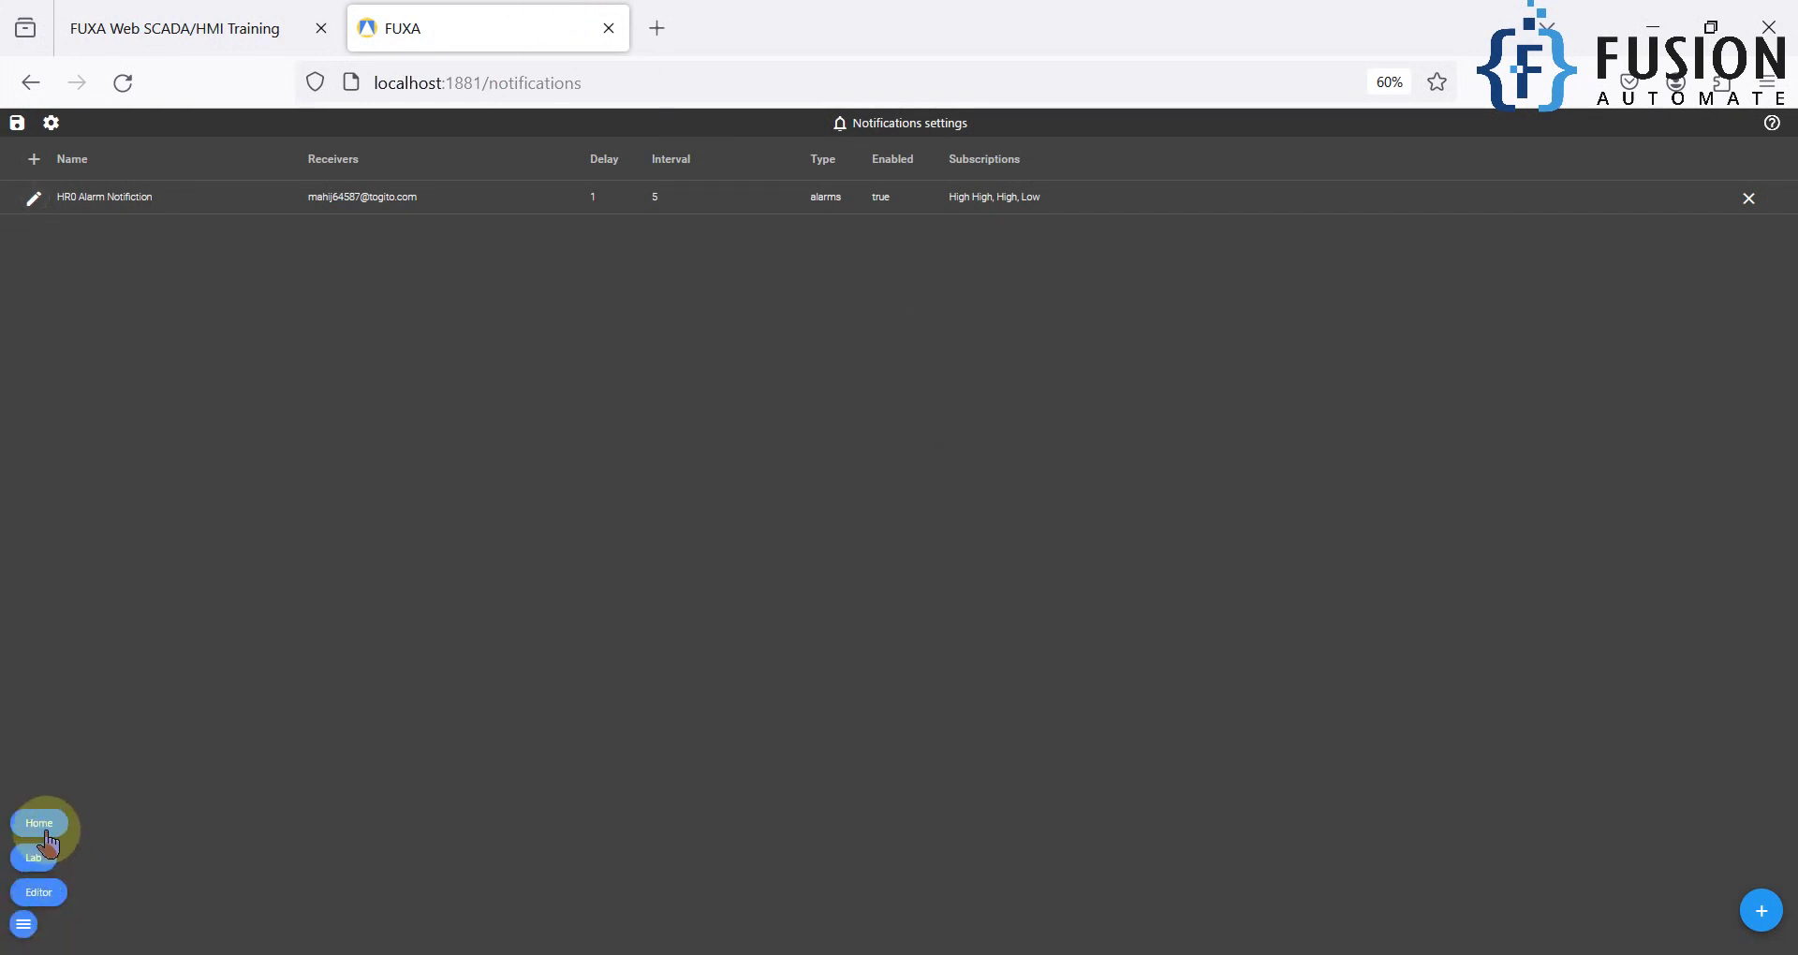
pyautogui.click(40, 824)
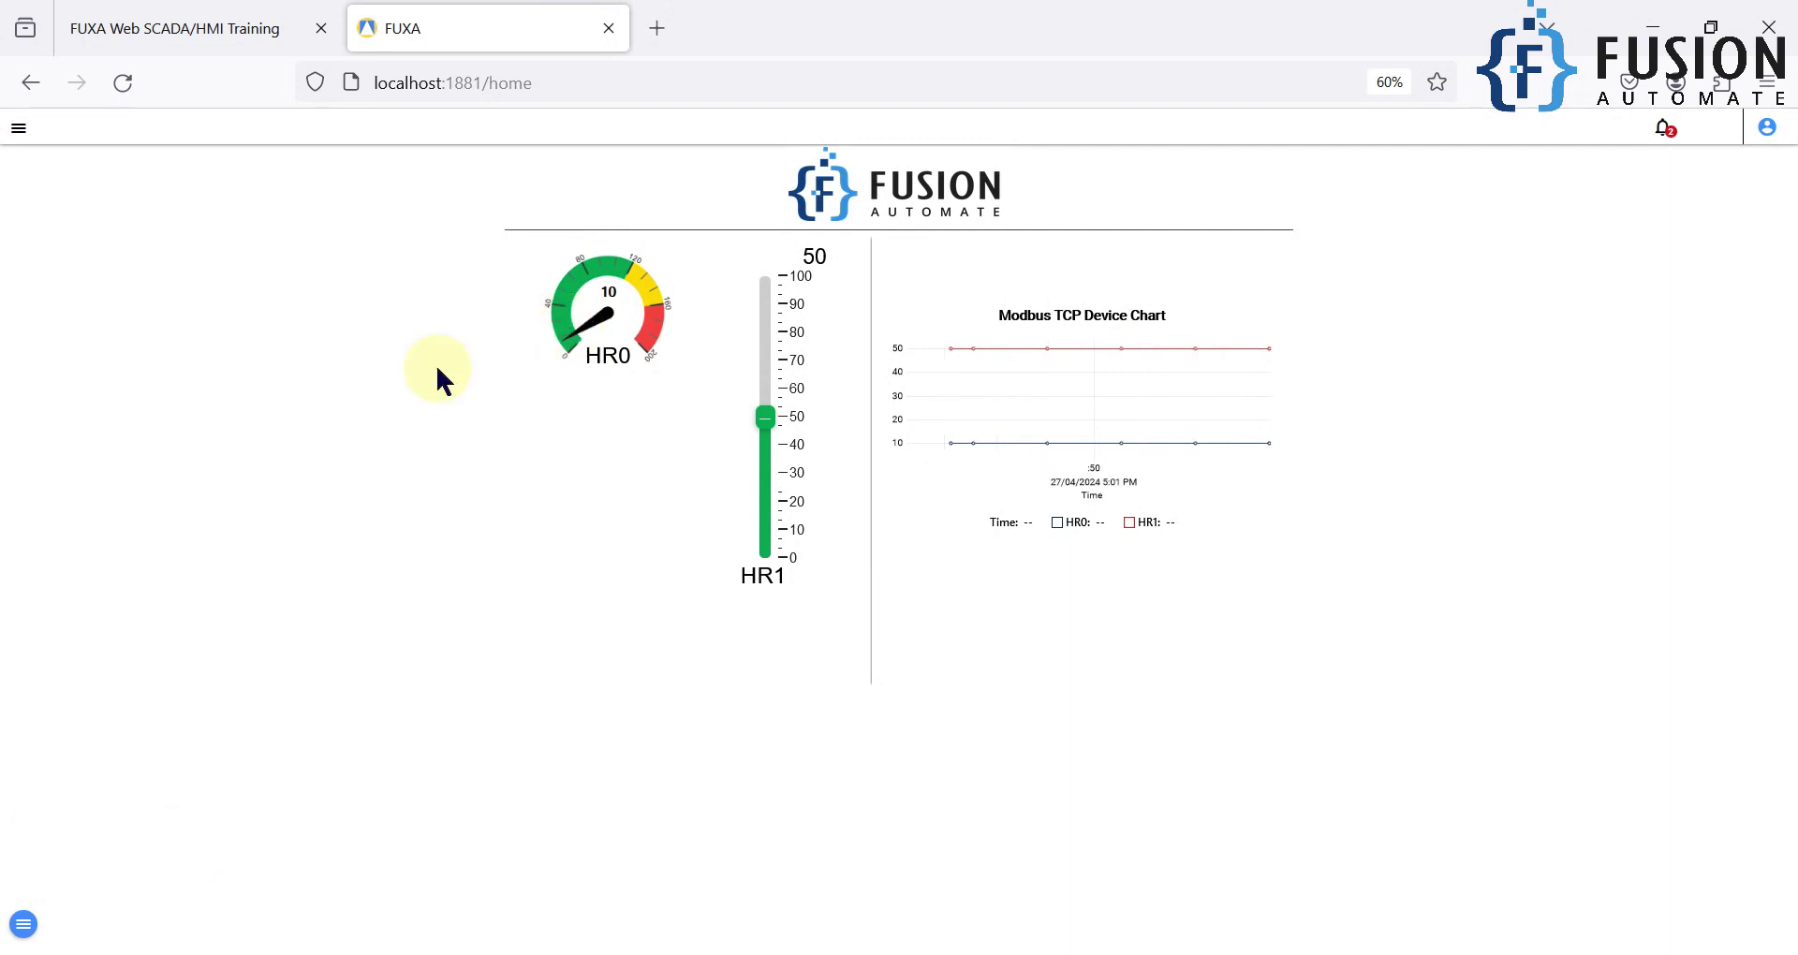
# Step: Highlight the Alarms Notifications email tutorial entry on the FUXA Web SCADA/HMI Training page
pyautogui.click(228, 15)
pyautogui.scroll(-6, 262, 457)
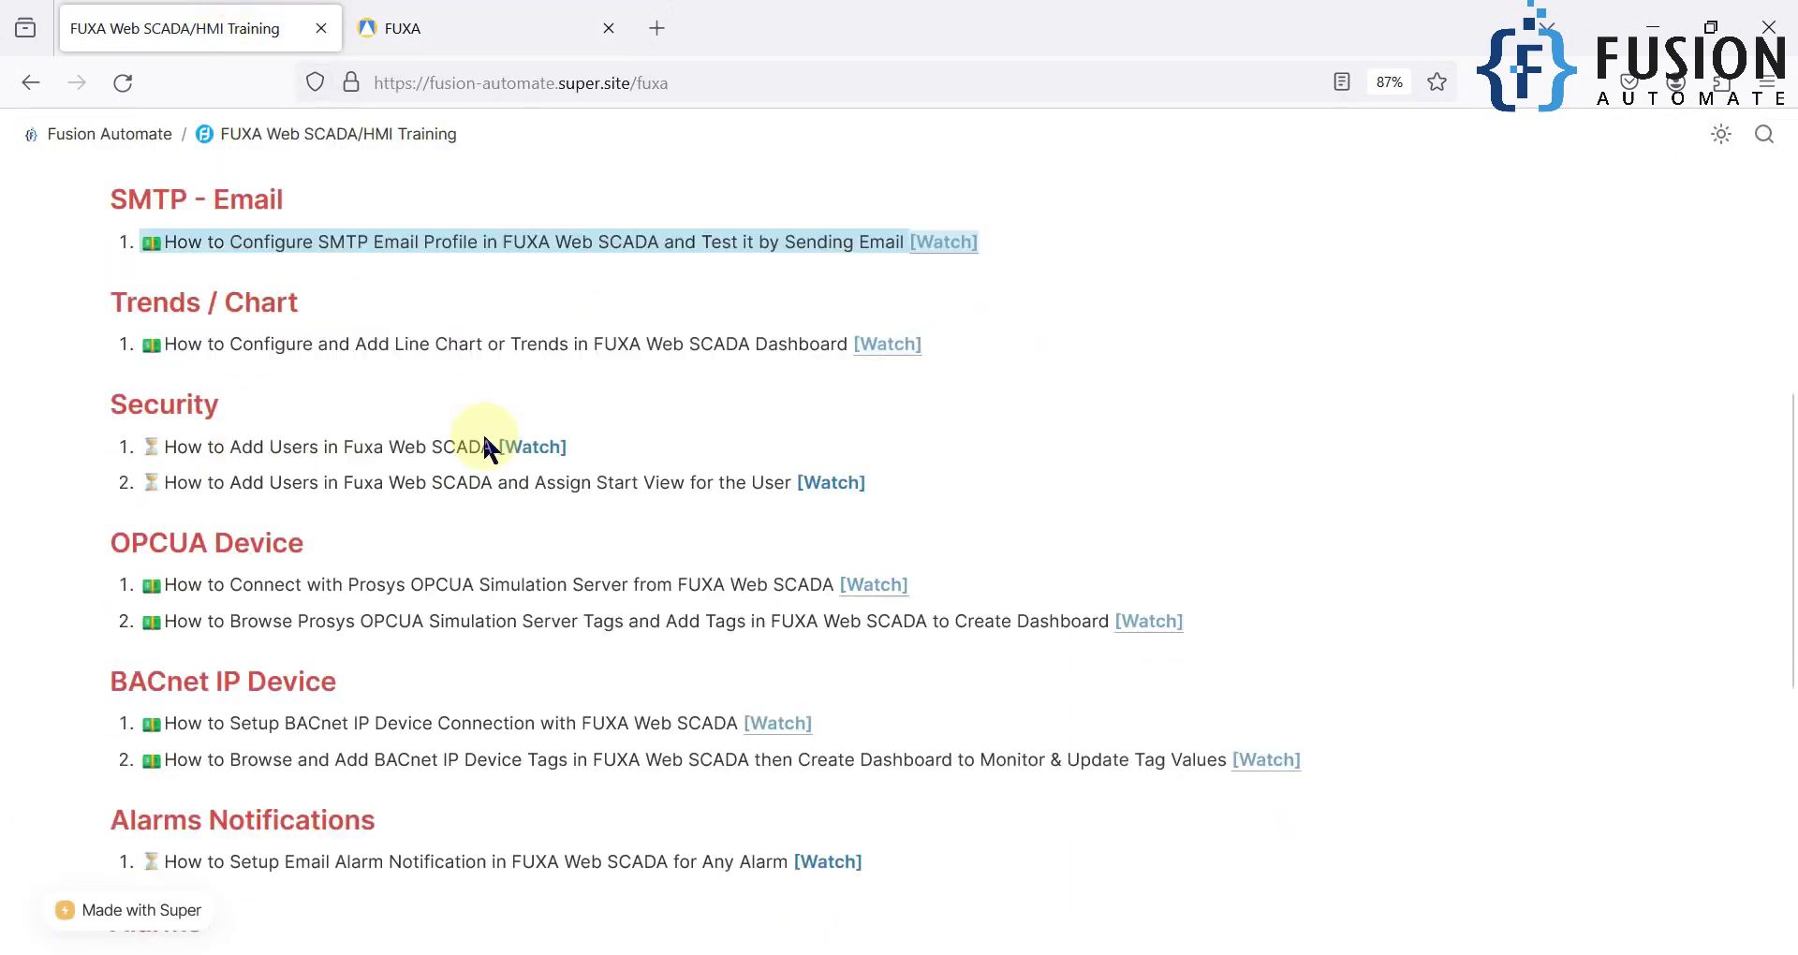
pyautogui.tripleClick(272, 327)
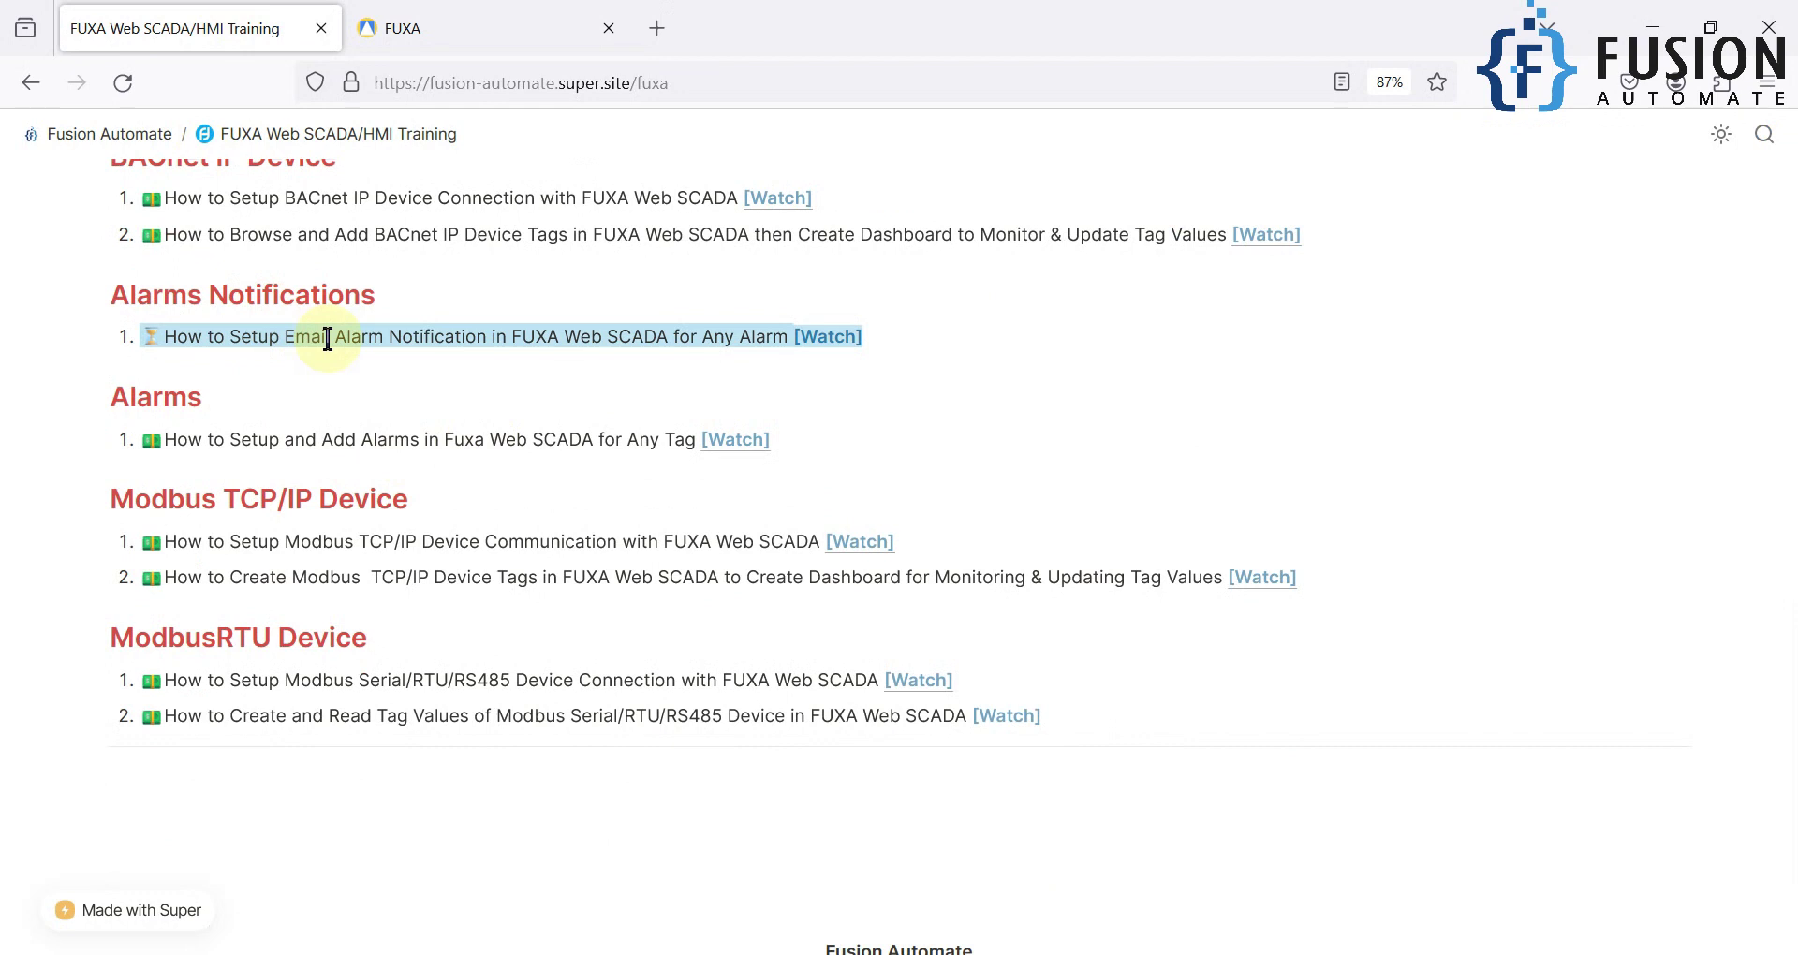
pyautogui.scroll(6, 359, 309)
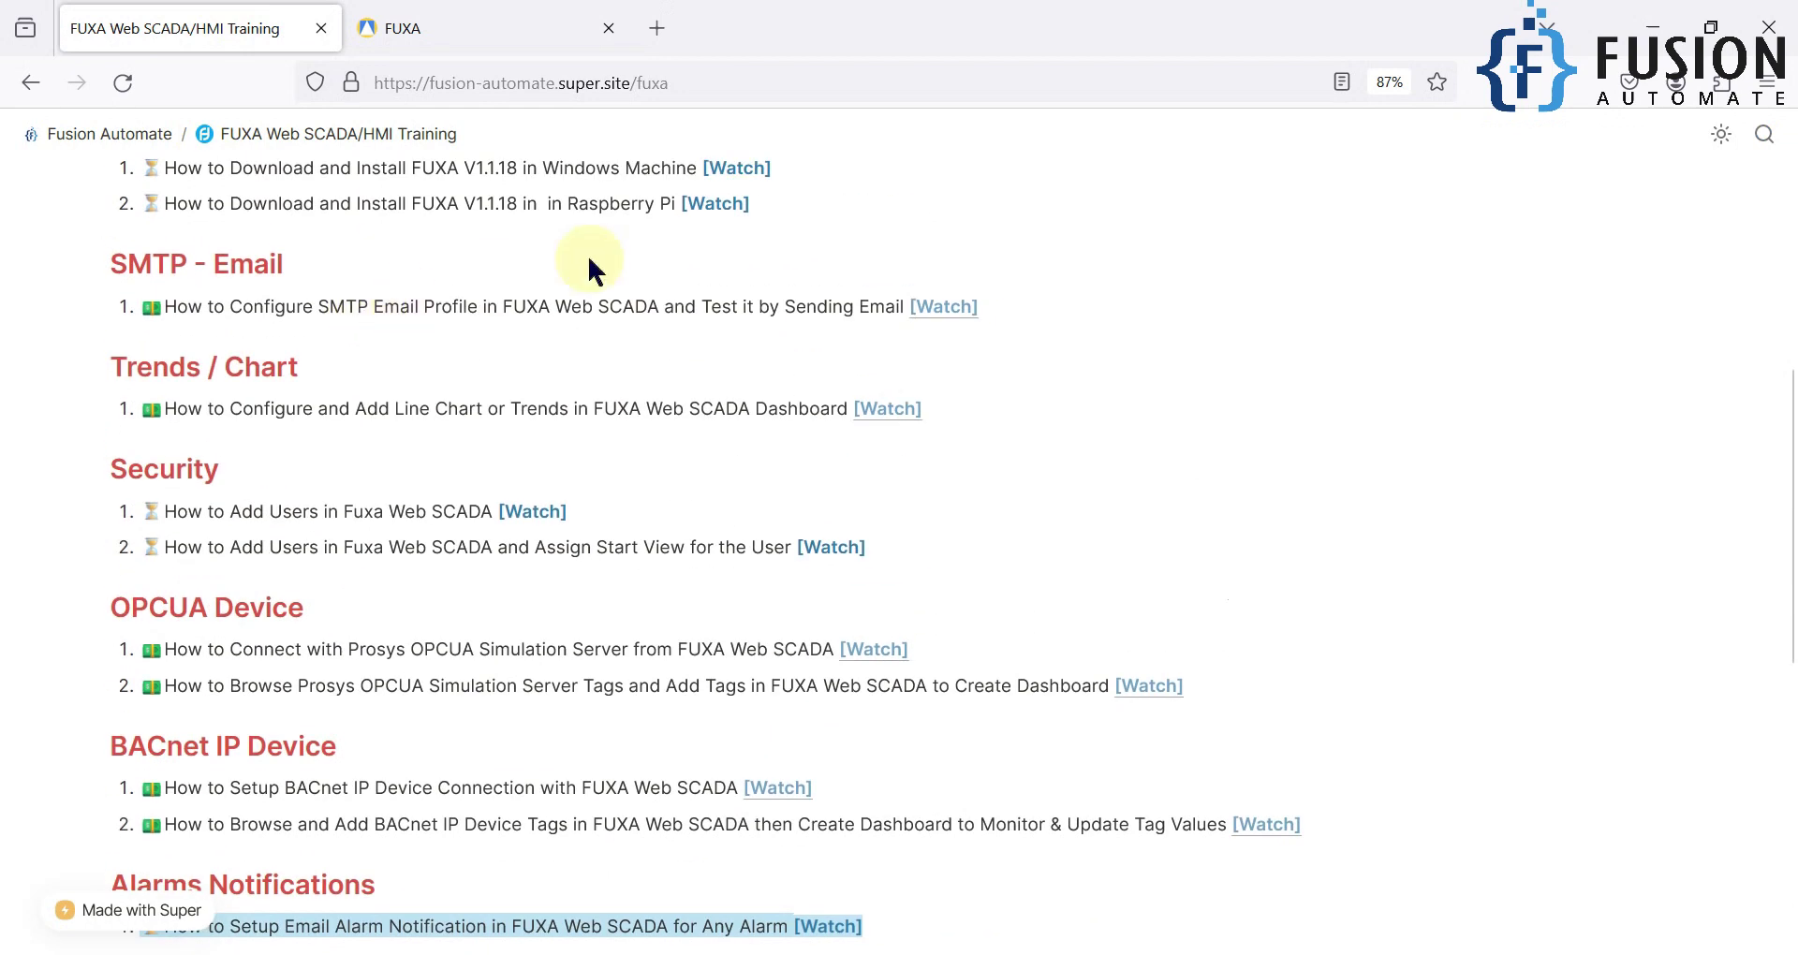
pyautogui.scroll(-8, 915, 301)
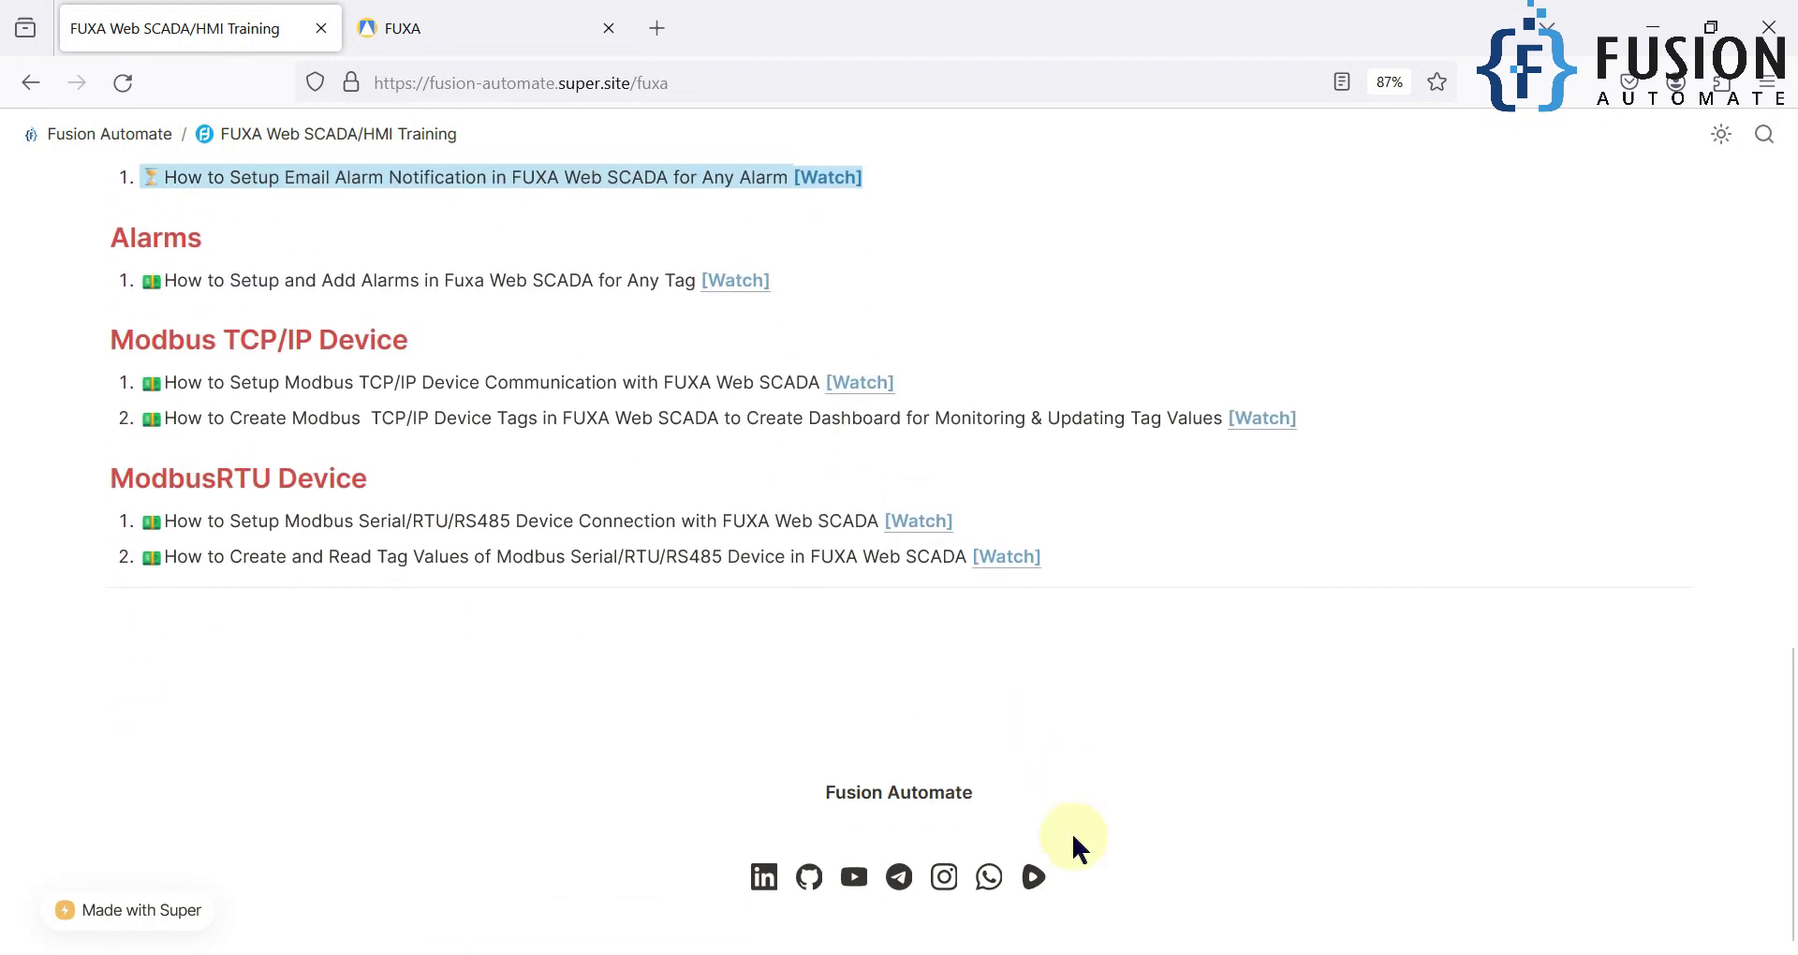